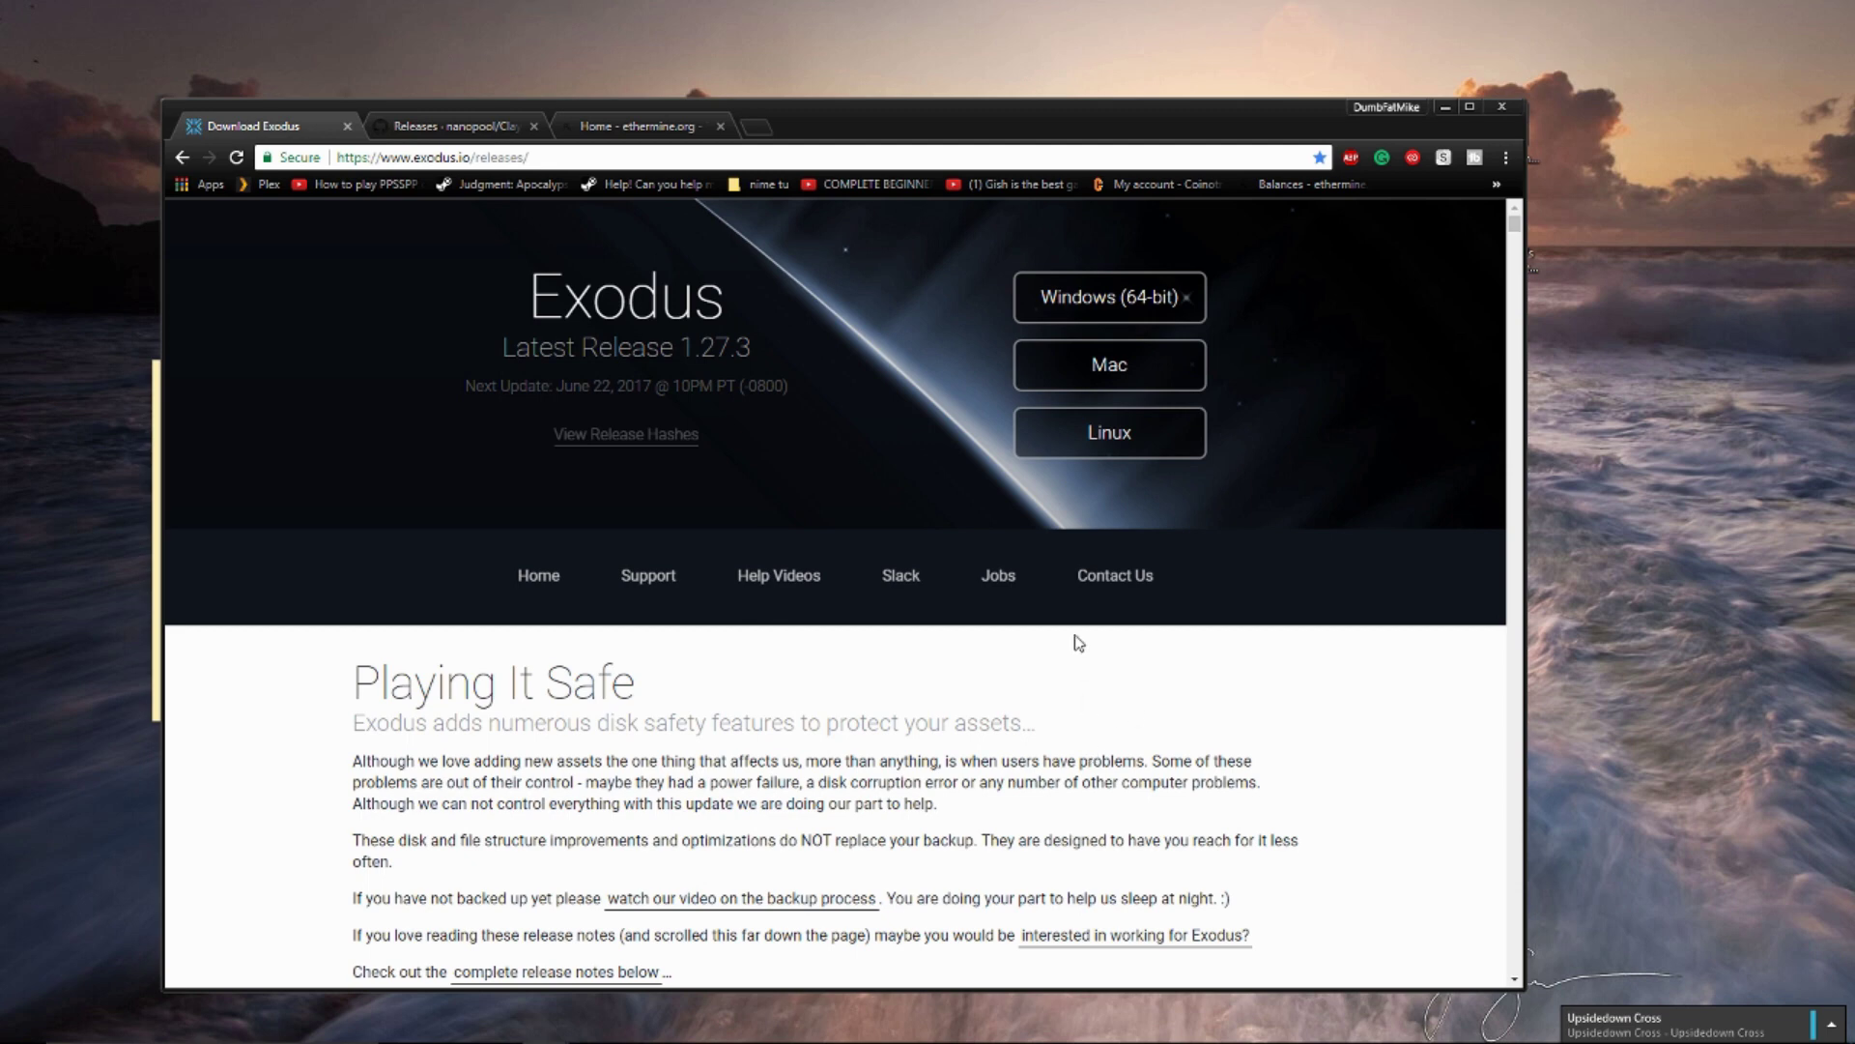
Try downloading the Windows (64-bit) release of Exodus and cancel saving it
{"action": "left_click", "coordinate": [1075, 302]}
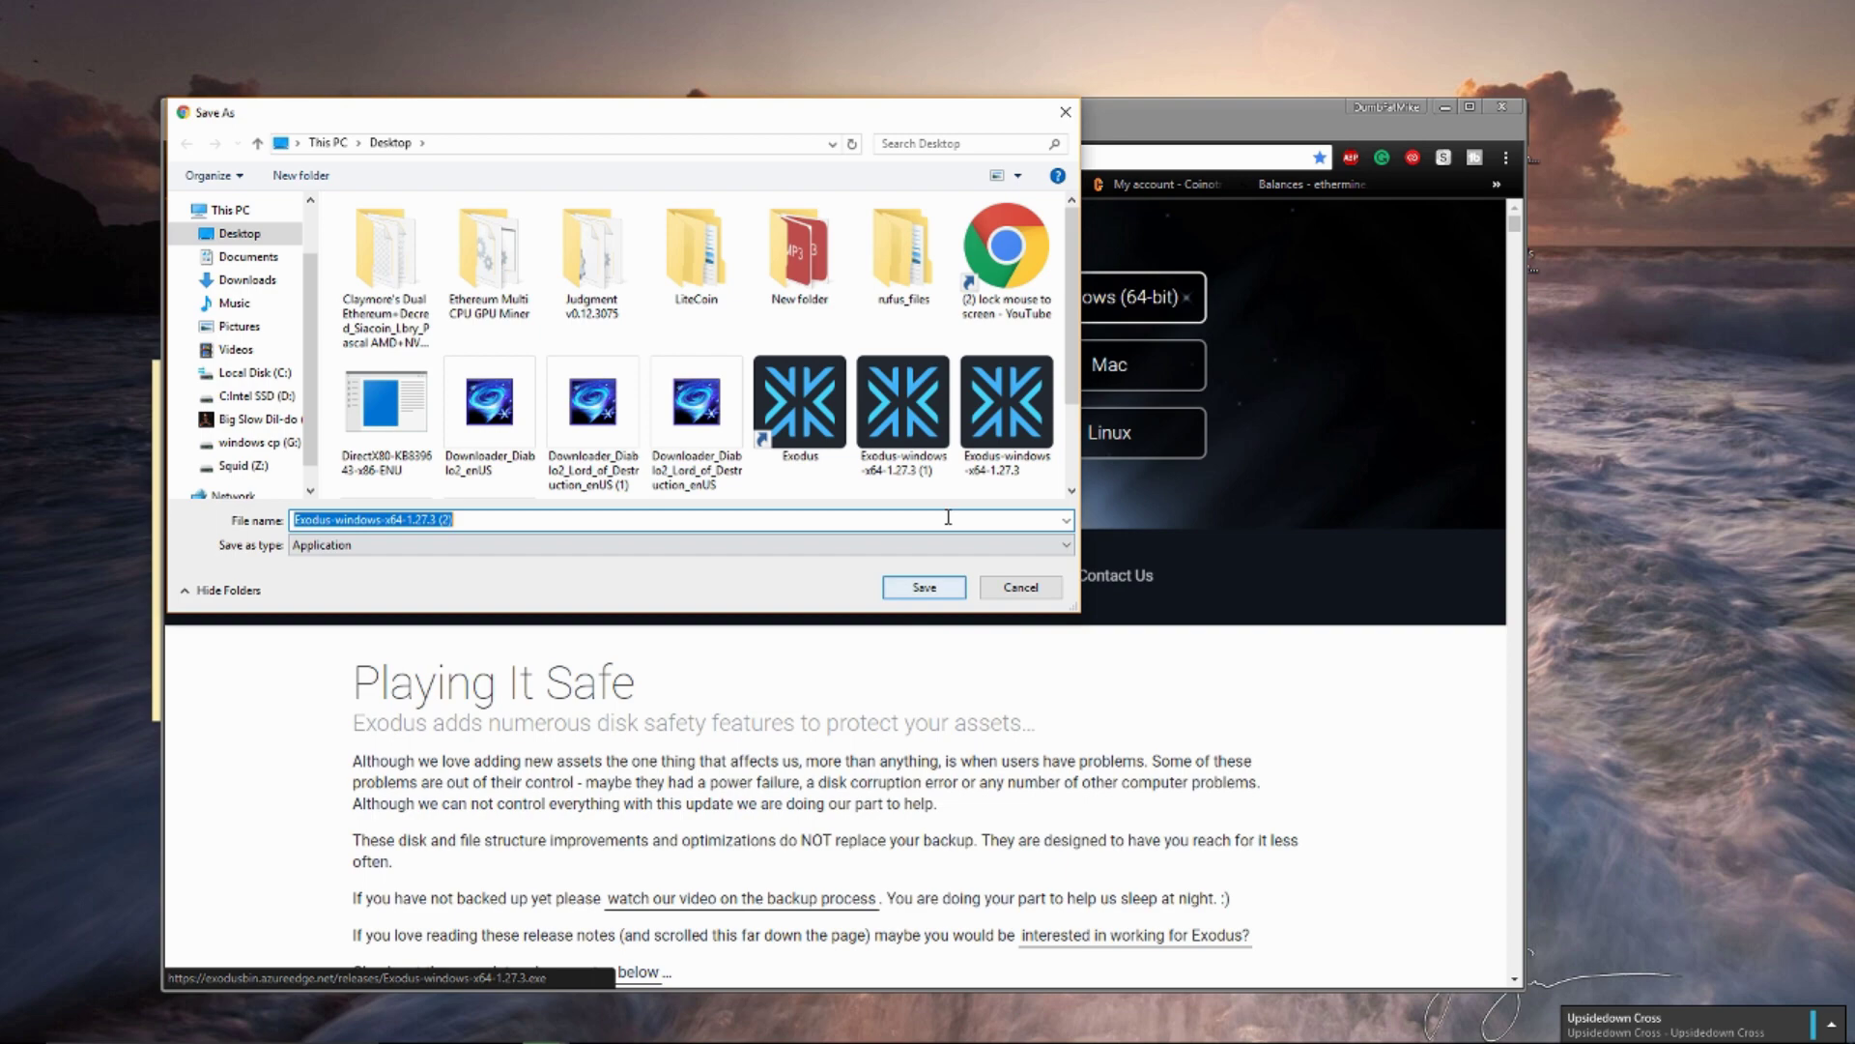
{"action": "left_click", "coordinate": [920, 426]}
{"action": "left_click", "coordinate": [1022, 587]}
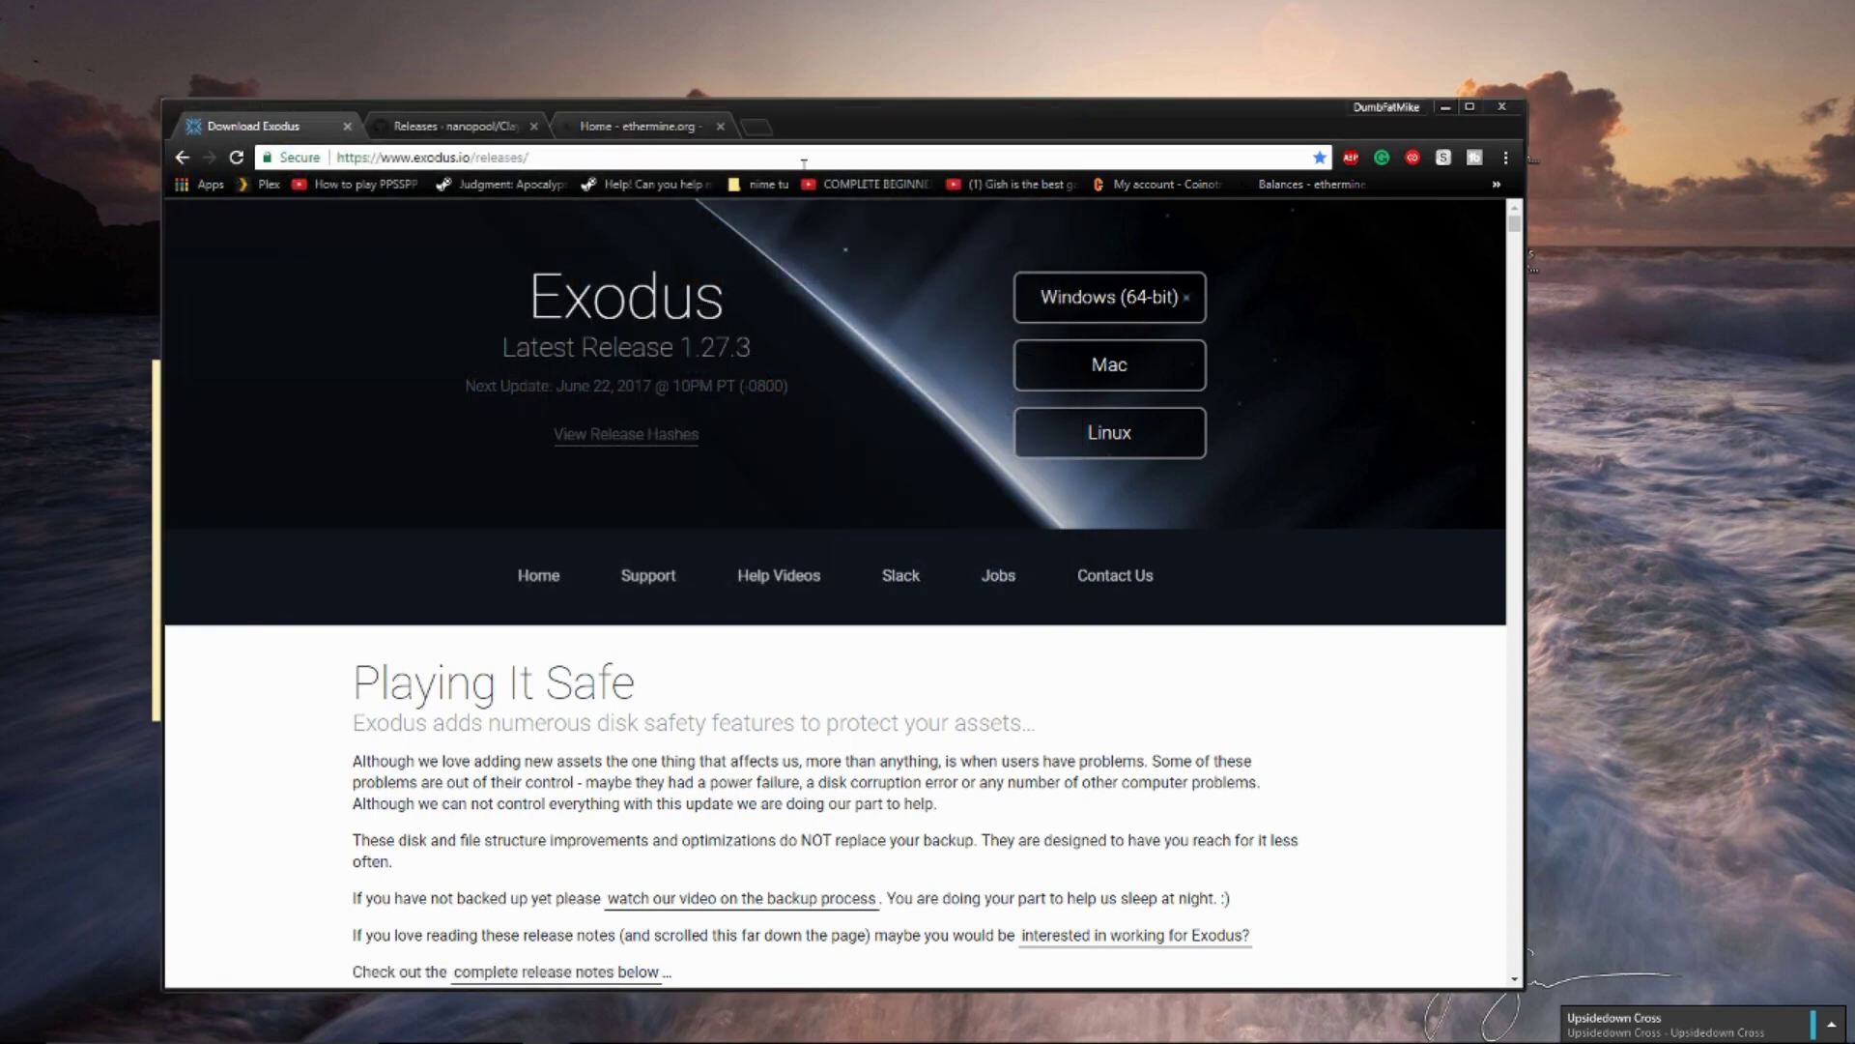
Try downloading the Claymore Dual Miner v9.5 zip from the GitHub releases page and cancel saving it
{"action": "left_click", "coordinate": [459, 126]}
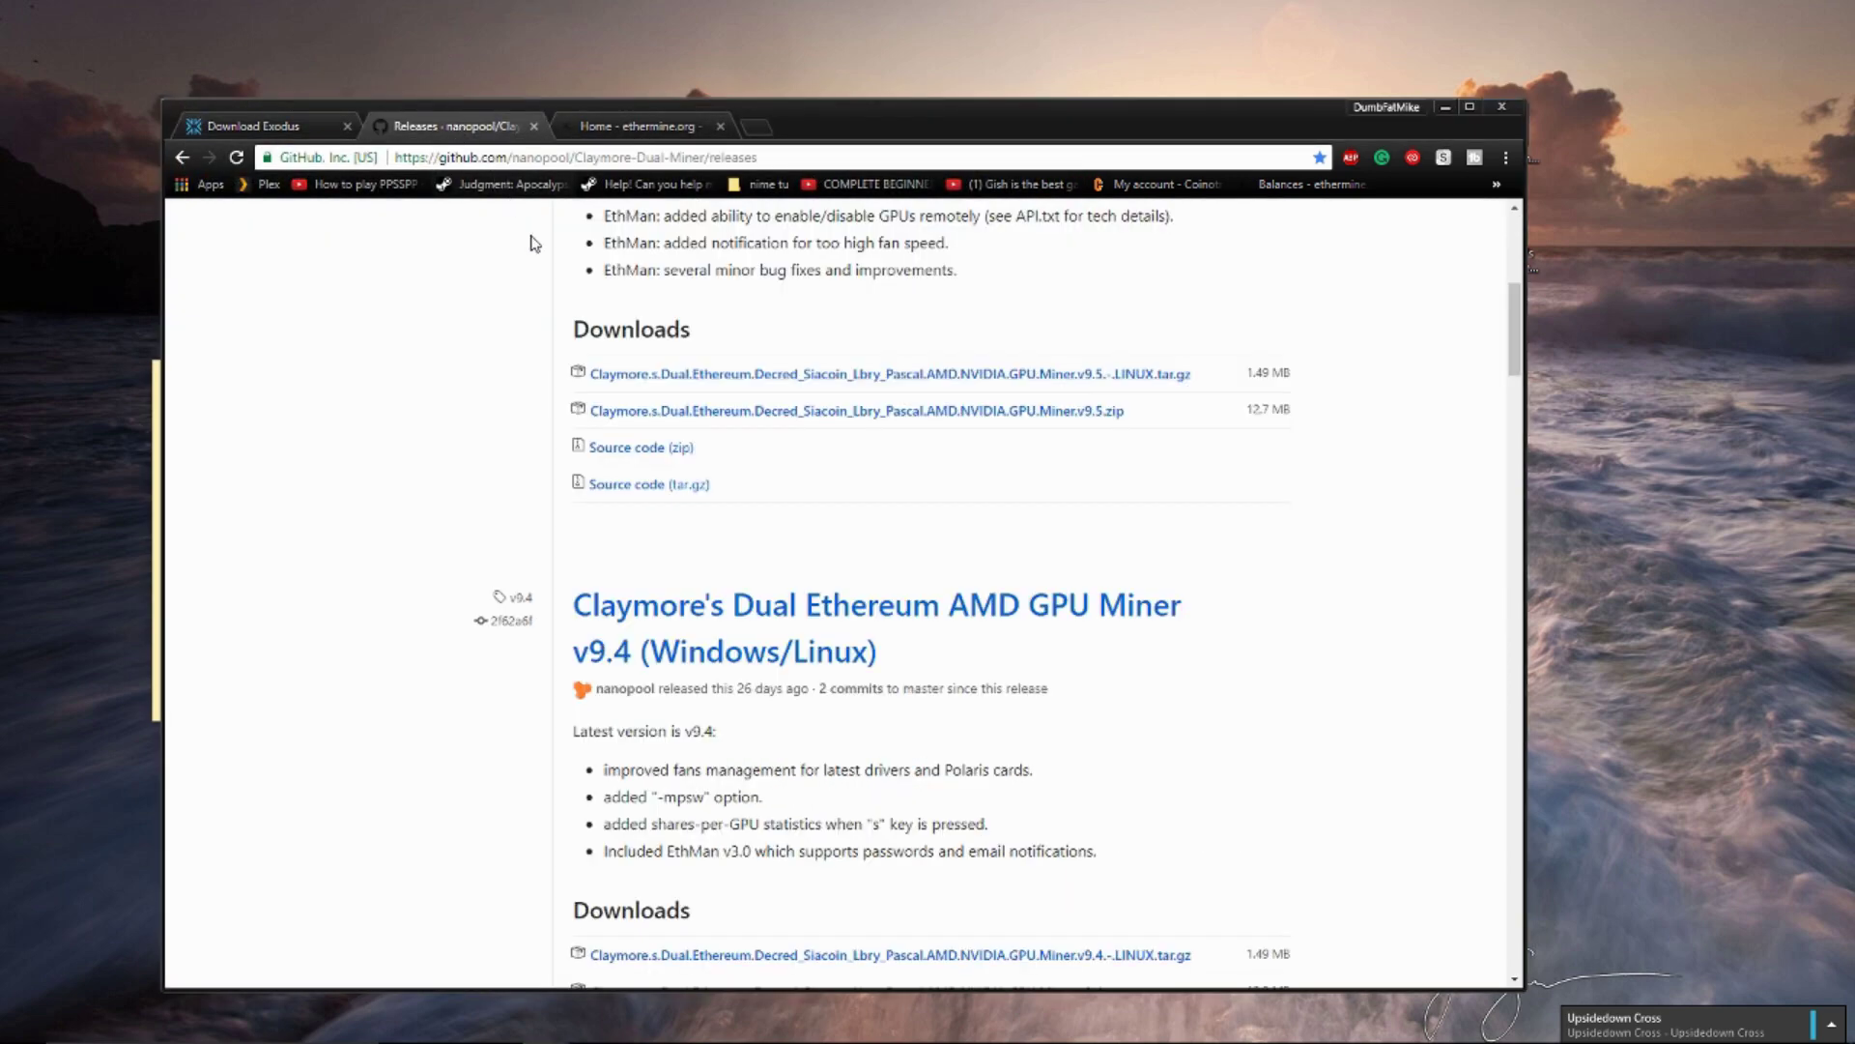
{"action": "scroll", "coordinate": [531, 241], "scroll_direction": "up", "scroll_amount": 10}
{"action": "scroll", "coordinate": [618, 483], "scroll_direction": "down", "scroll_amount": 5}
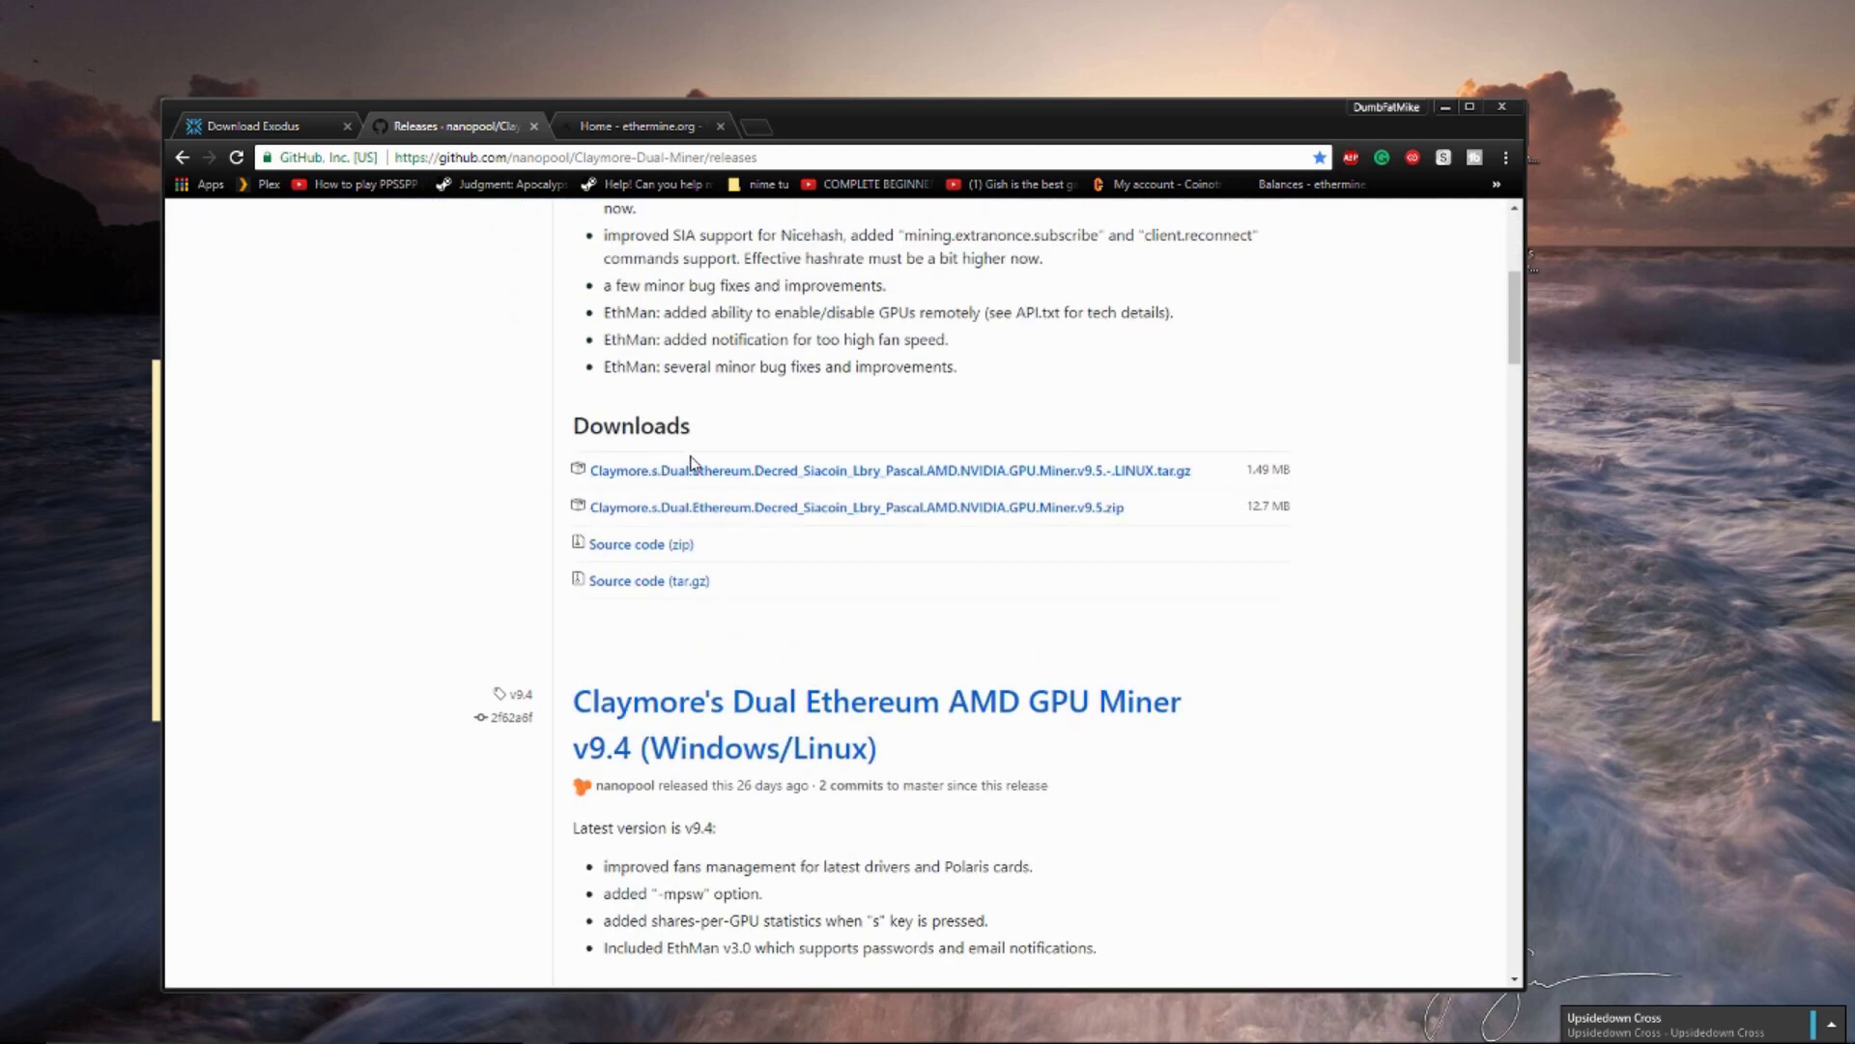
{"action": "left_click", "coordinate": [921, 508]}
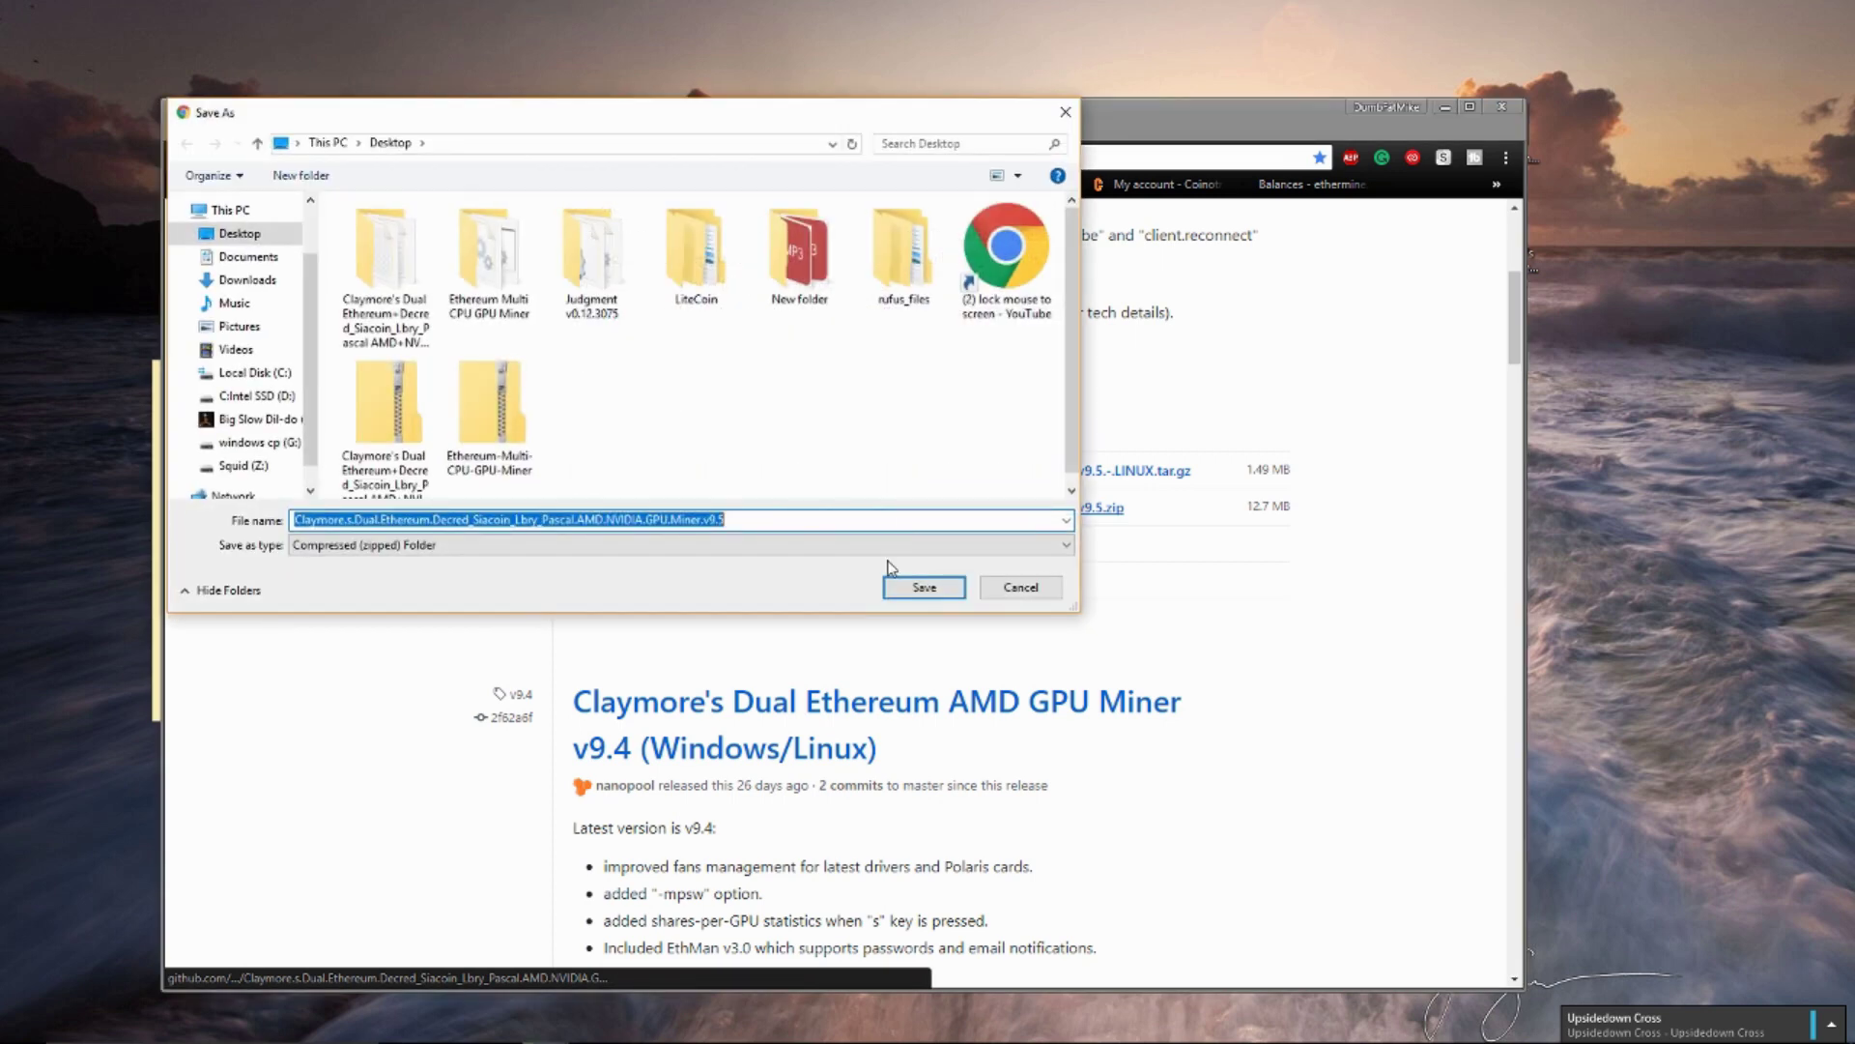
{"action": "left_click", "coordinate": [384, 418]}
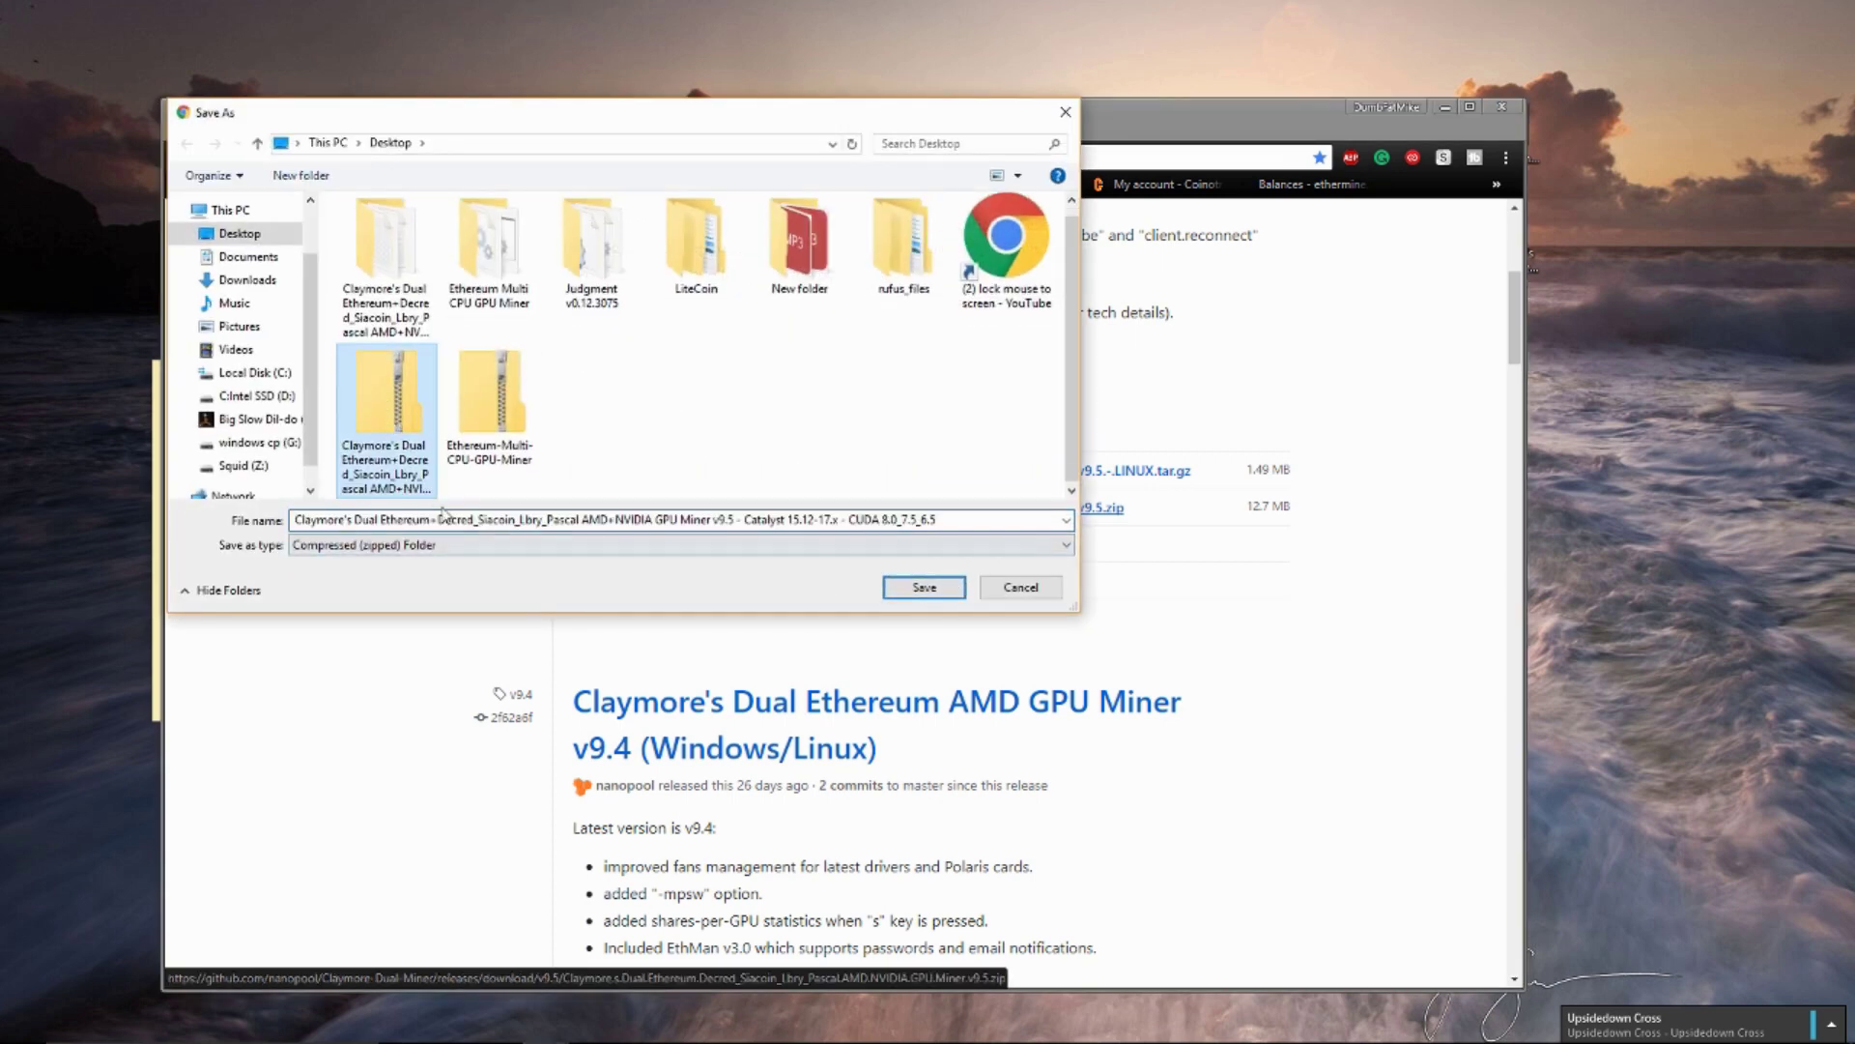
{"action": "left_click", "coordinate": [1021, 588]}
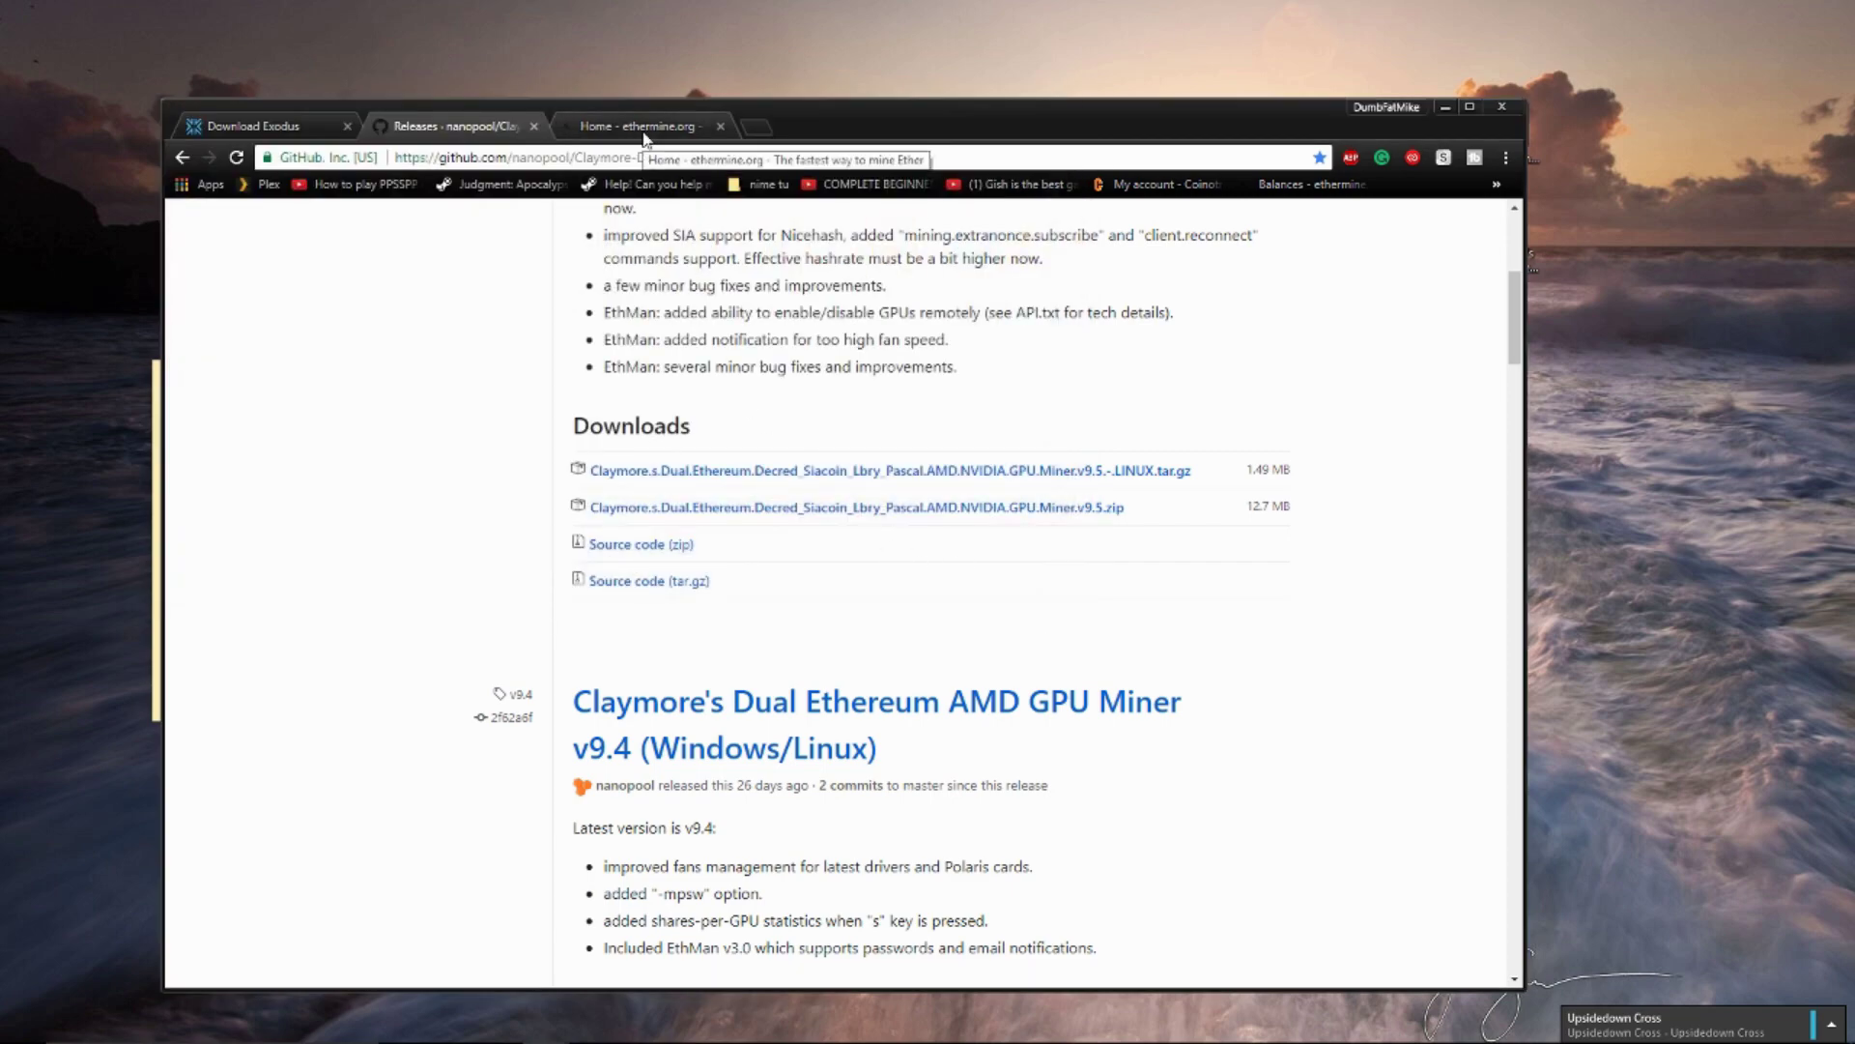
On the desktop, group the Exodus installer with the Claymore zip, and the Exodus shortcut with the extracted Claymore folder
{"action": "left_click", "coordinate": [1446, 109]}
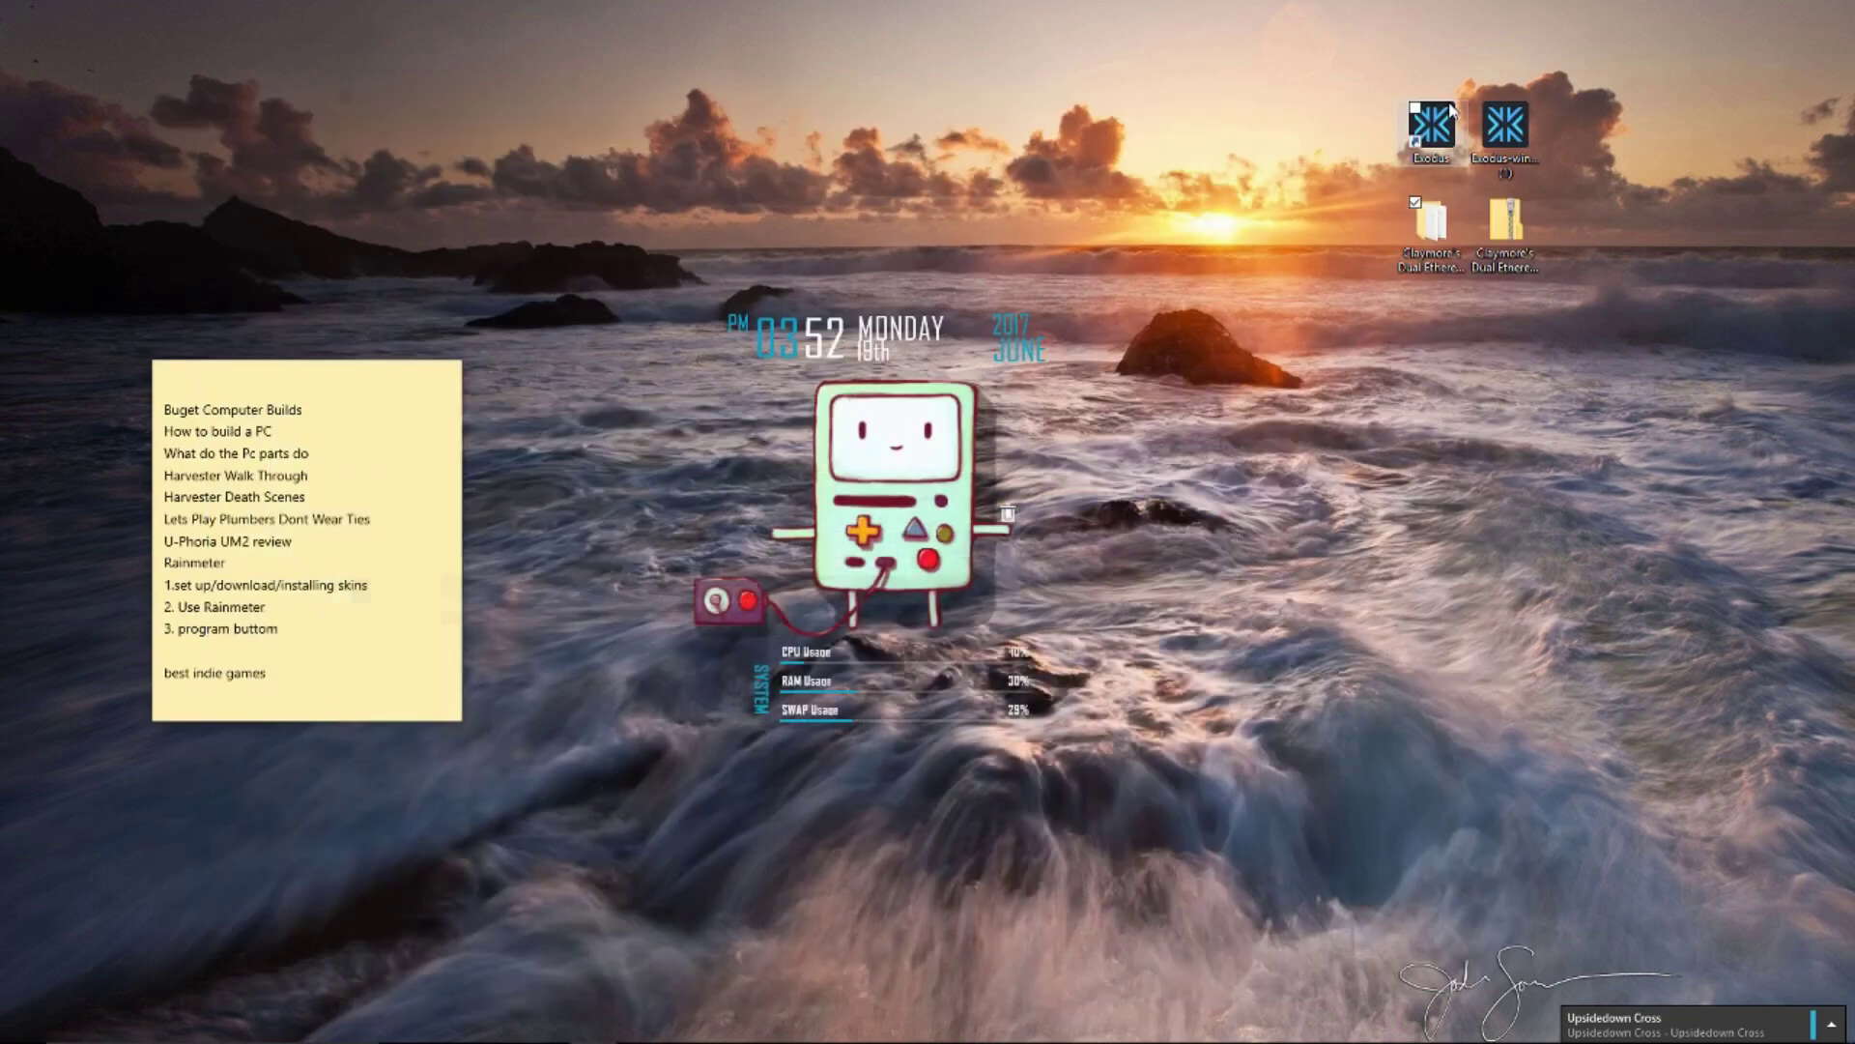
{"action": "left_click", "coordinate": [1432, 224]}
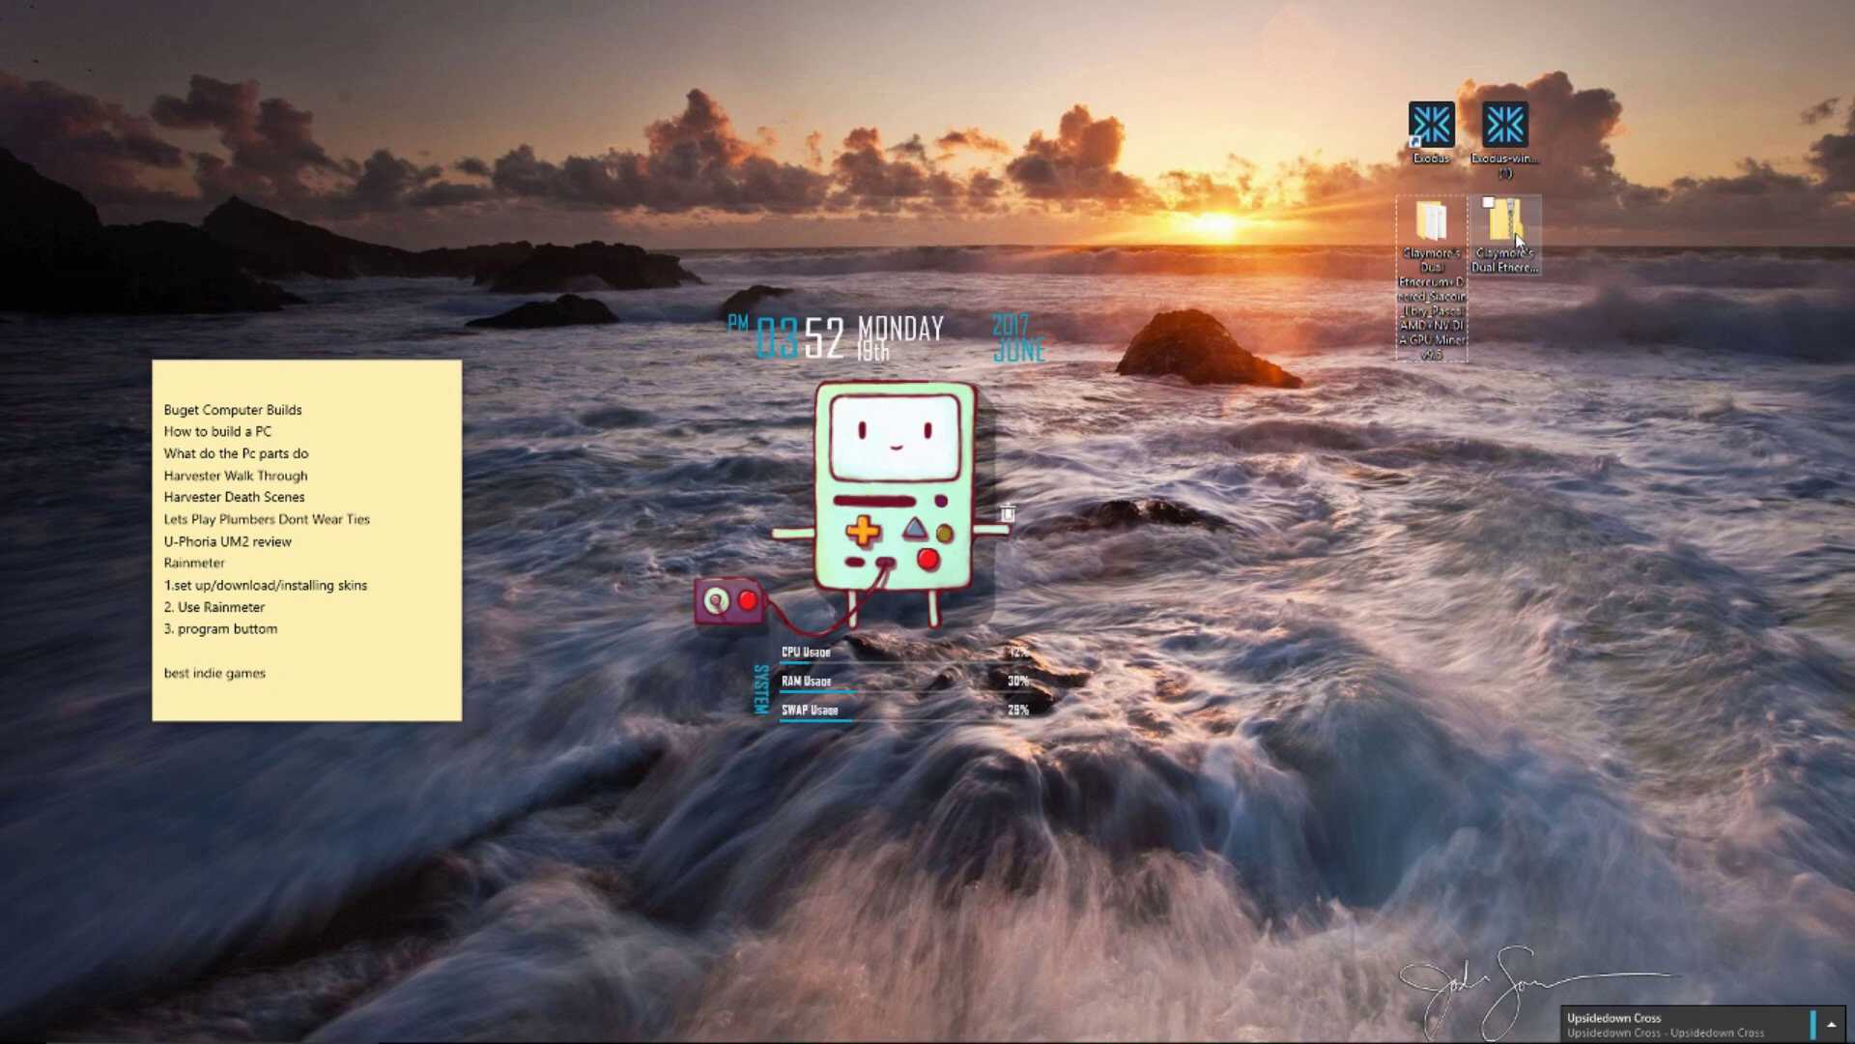
{"action": "left_click_drag", "start_coordinate": [1507, 232], "coordinate": [263, 134]}
{"action": "left_click_drag", "start_coordinate": [1439, 242], "coordinate": [1512, 430]}
{"action": "left_click_drag", "start_coordinate": [1514, 135], "coordinate": [109, 145]}
{"action": "left_click", "coordinate": [403, 141]}
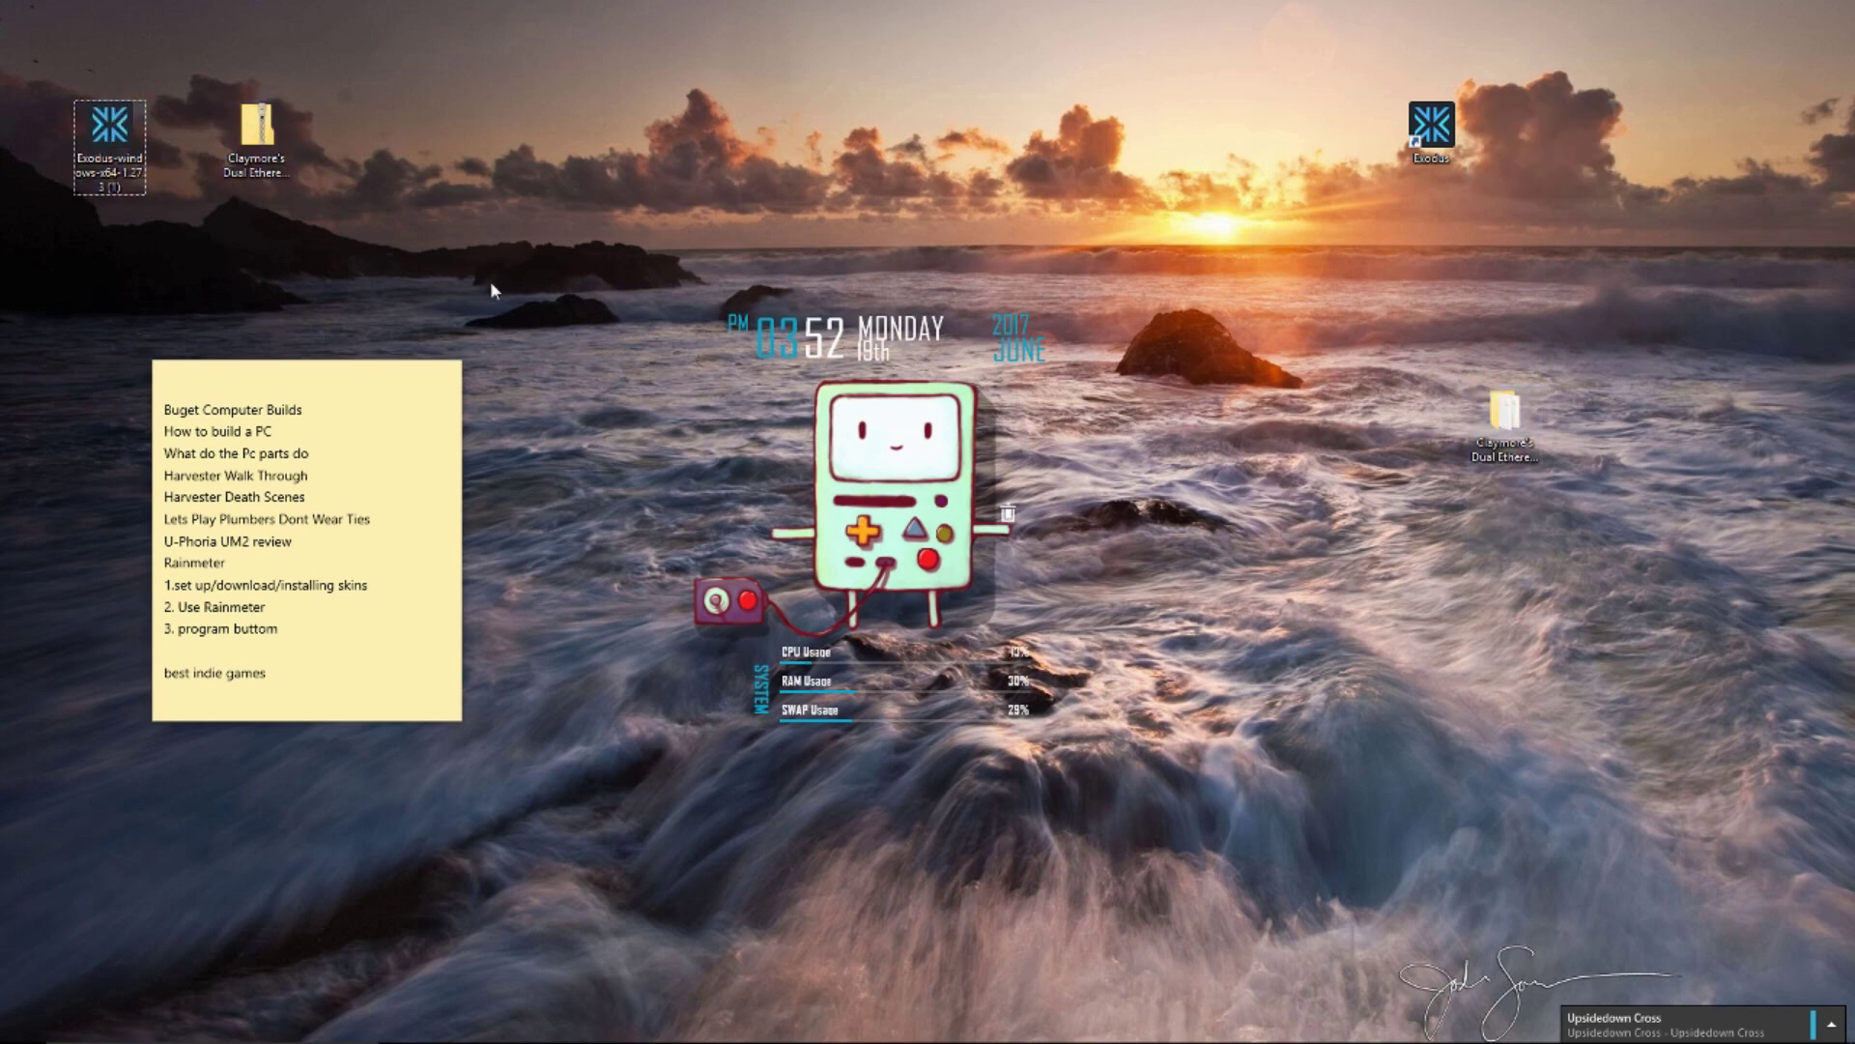
{"action": "left_click_drag", "start_coordinate": [1415, 109], "coordinate": [1342, 396]}
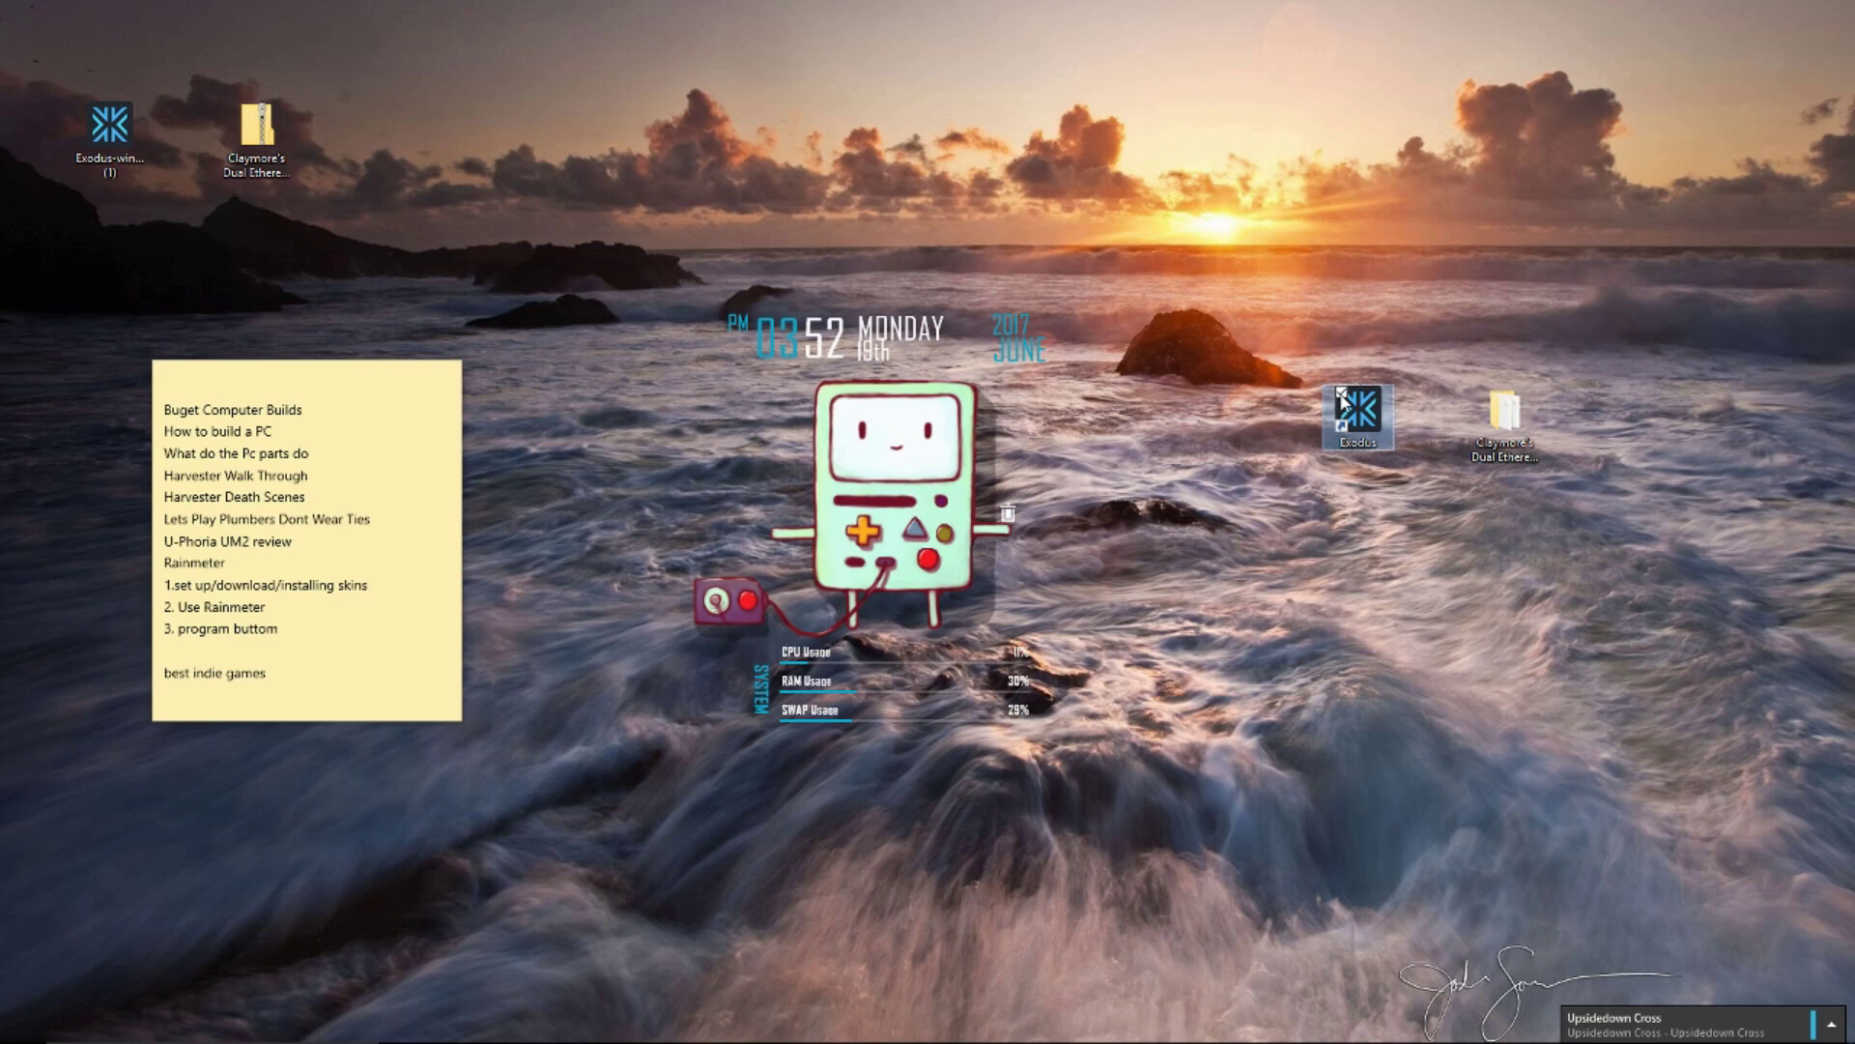
Launch the Exodus wallet and look through its Portfolio, Wallet, Exchange and Backup sections
{"action": "double_click", "coordinate": [1346, 423]}
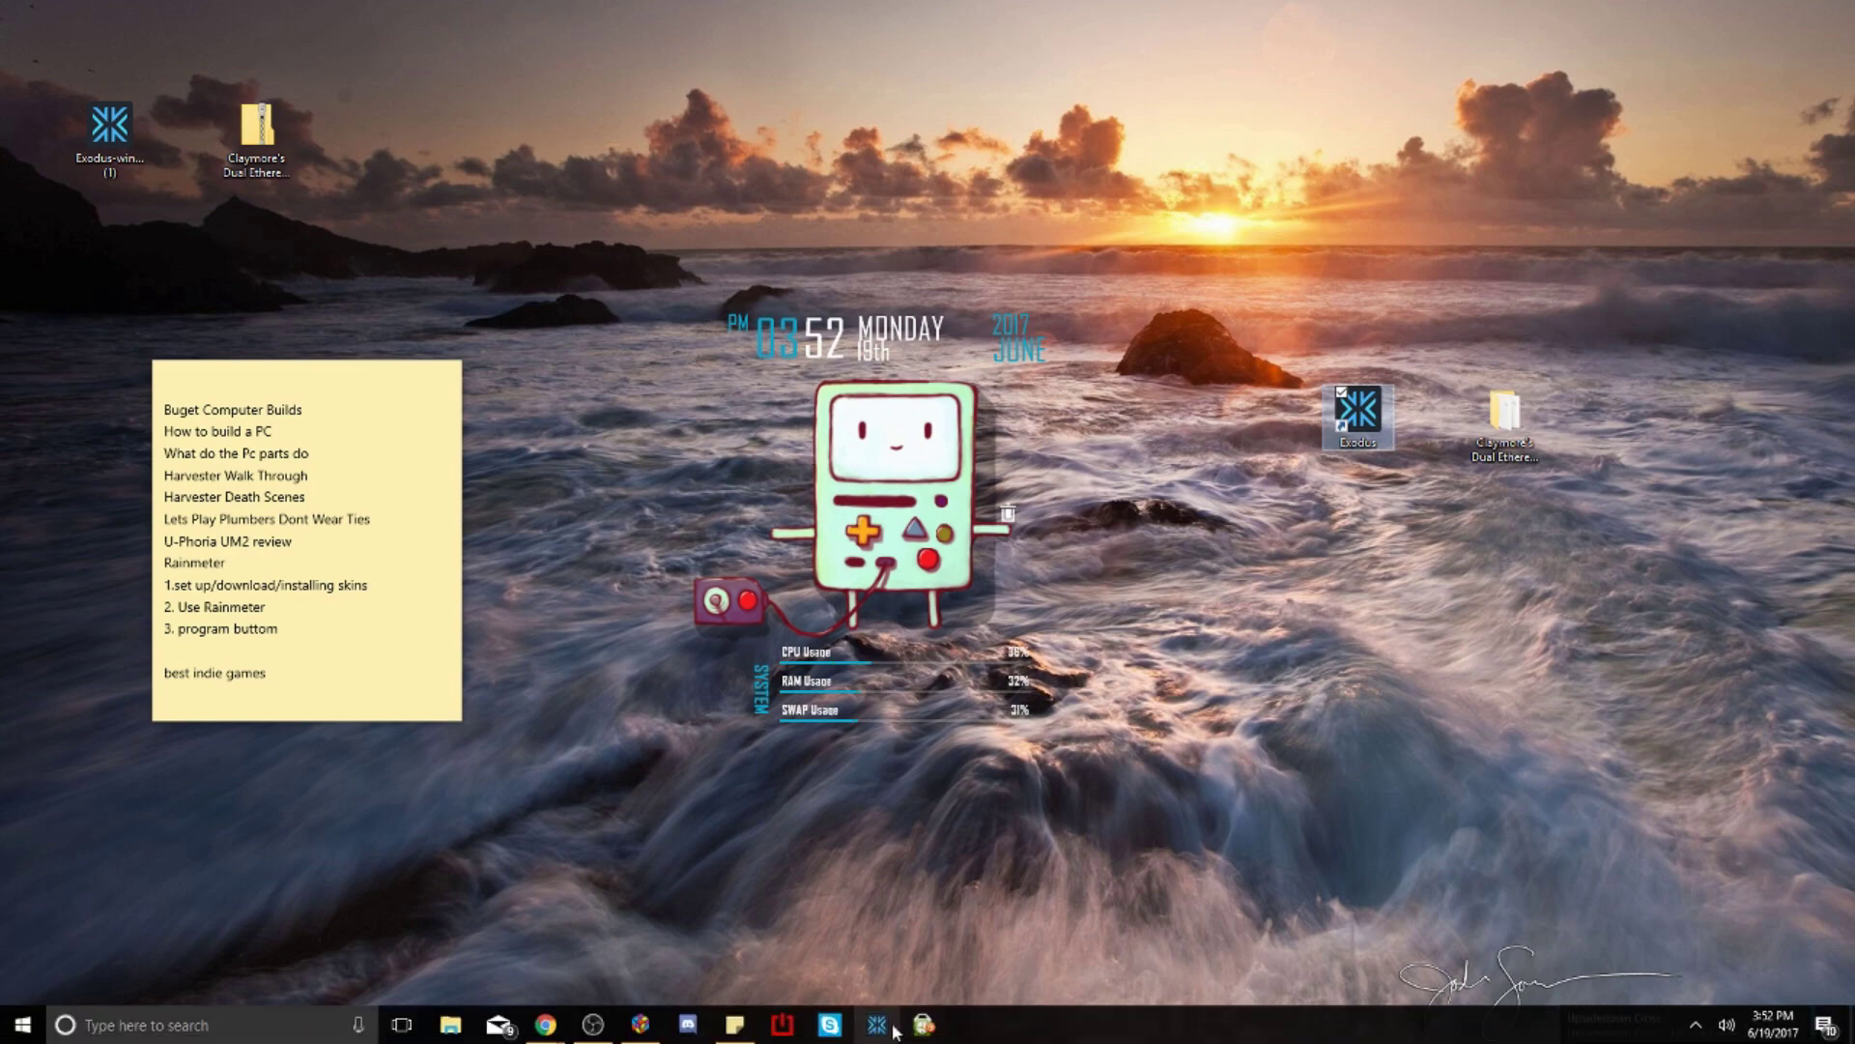
{"action": "mouse_move", "coordinate": [894, 1031]}
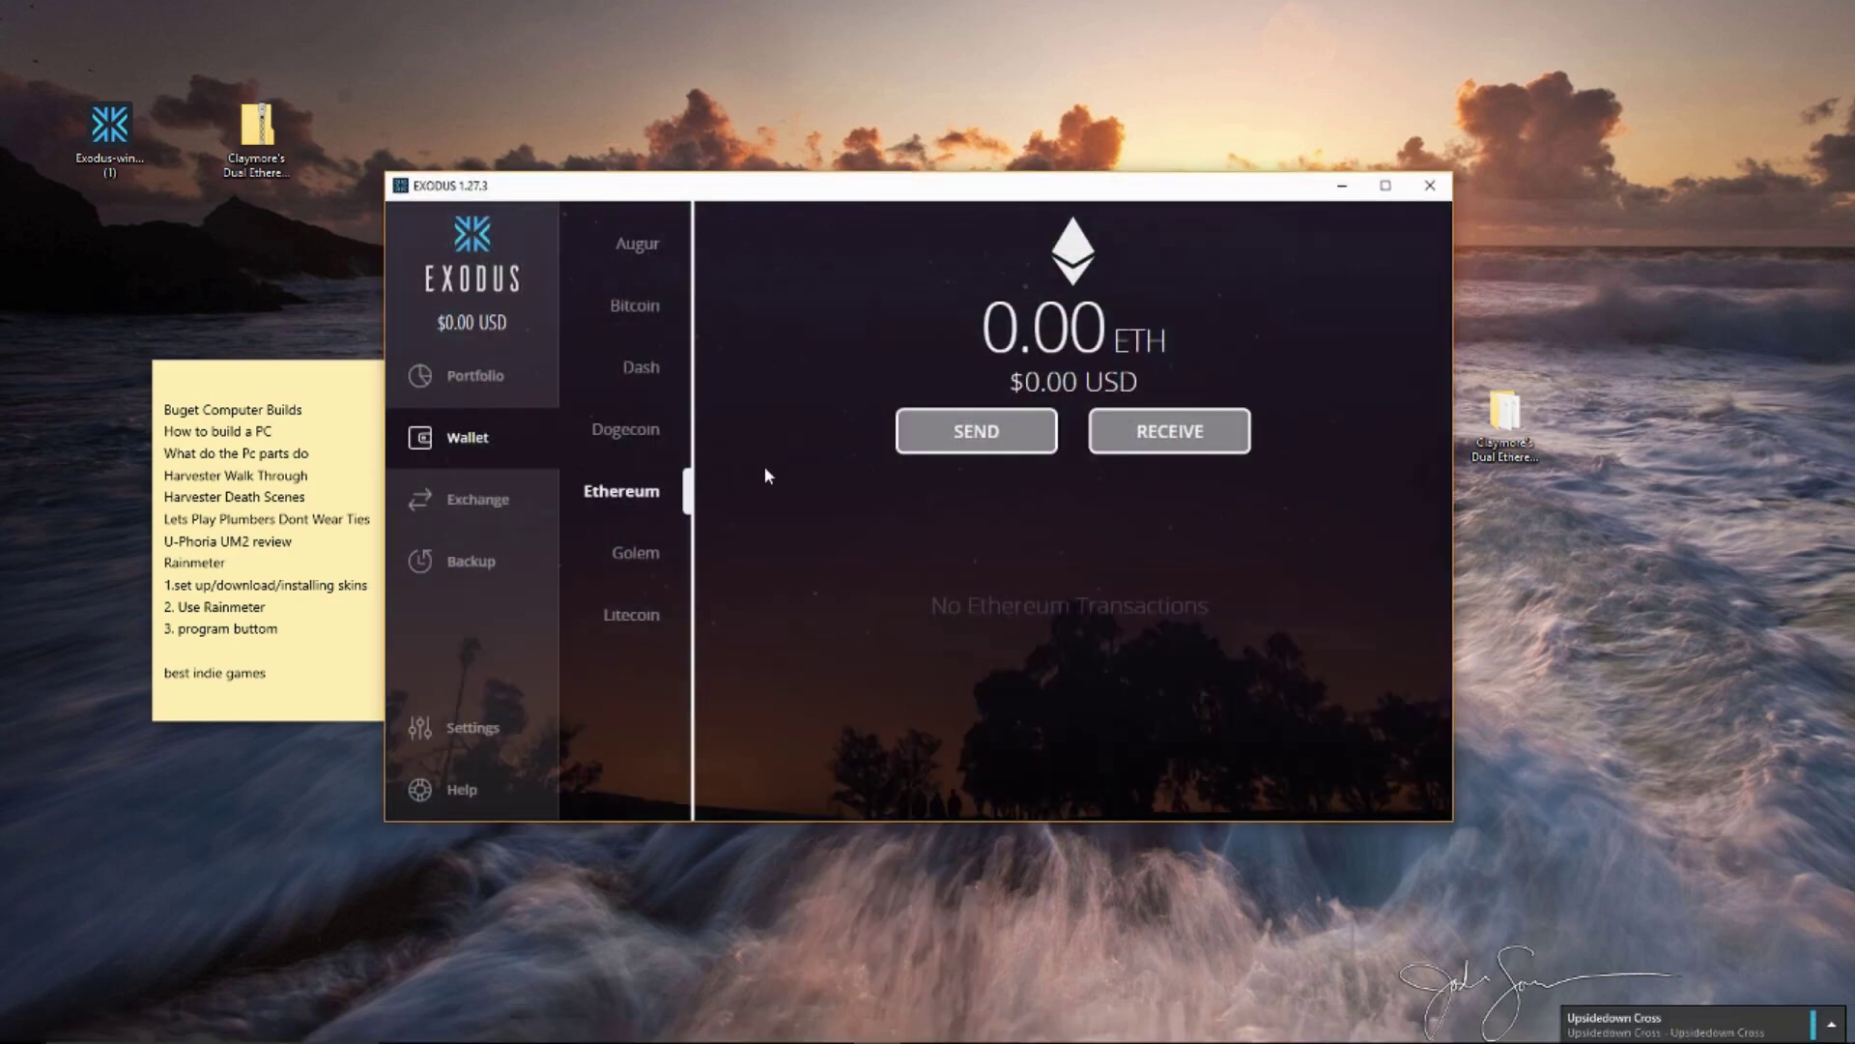
{"action": "left_click", "coordinate": [483, 376]}
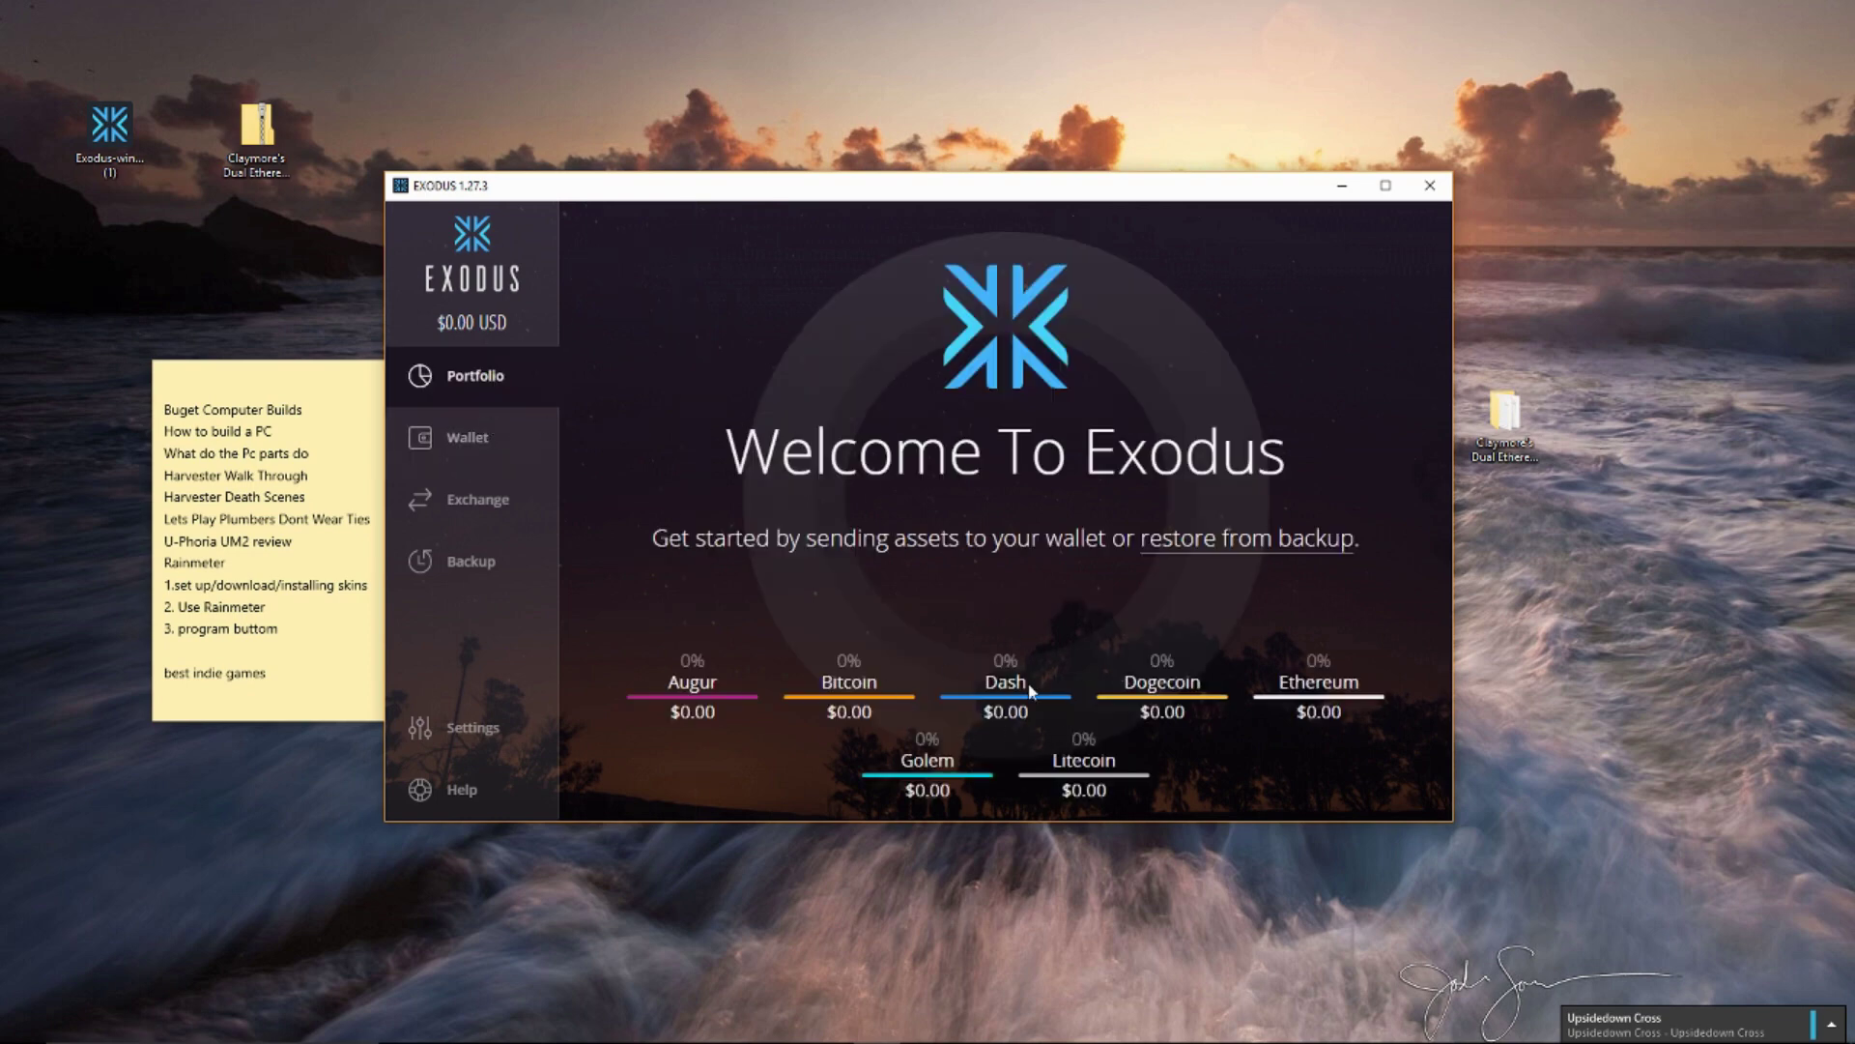
{"action": "left_click", "coordinate": [469, 439]}
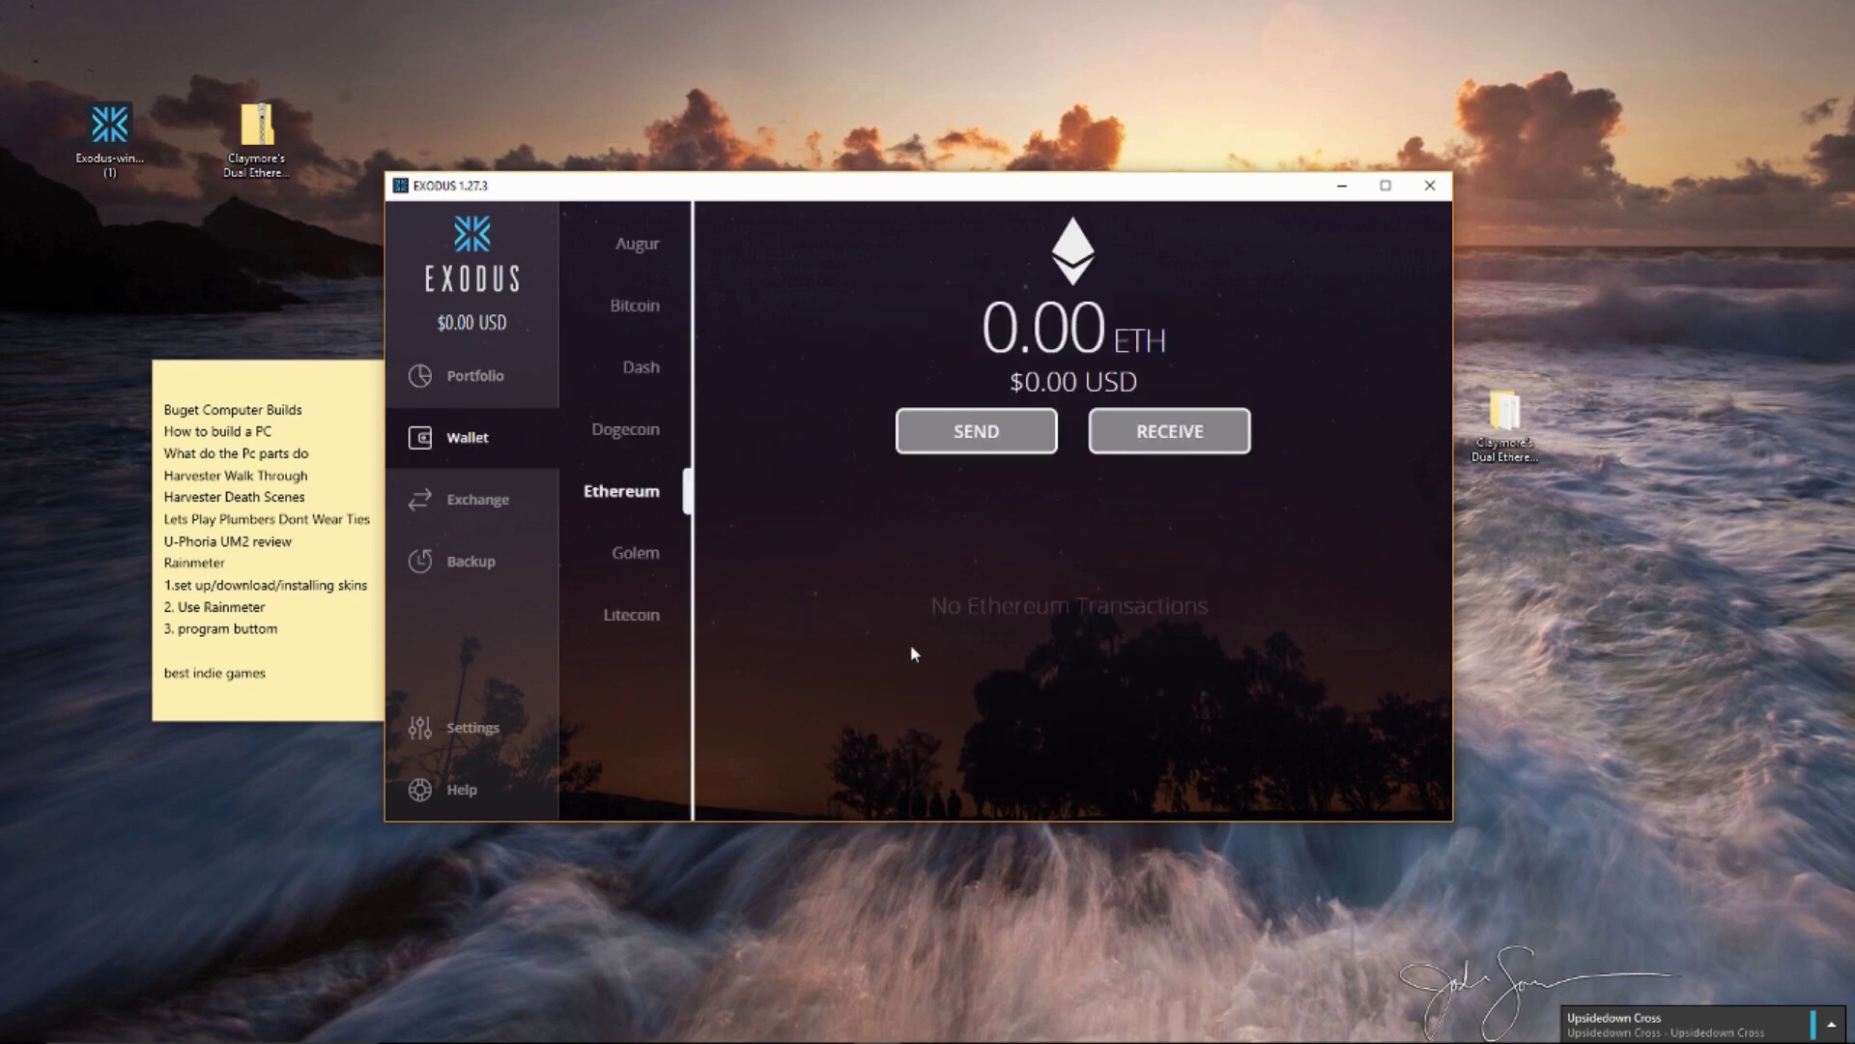
{"action": "left_click", "coordinate": [506, 498]}
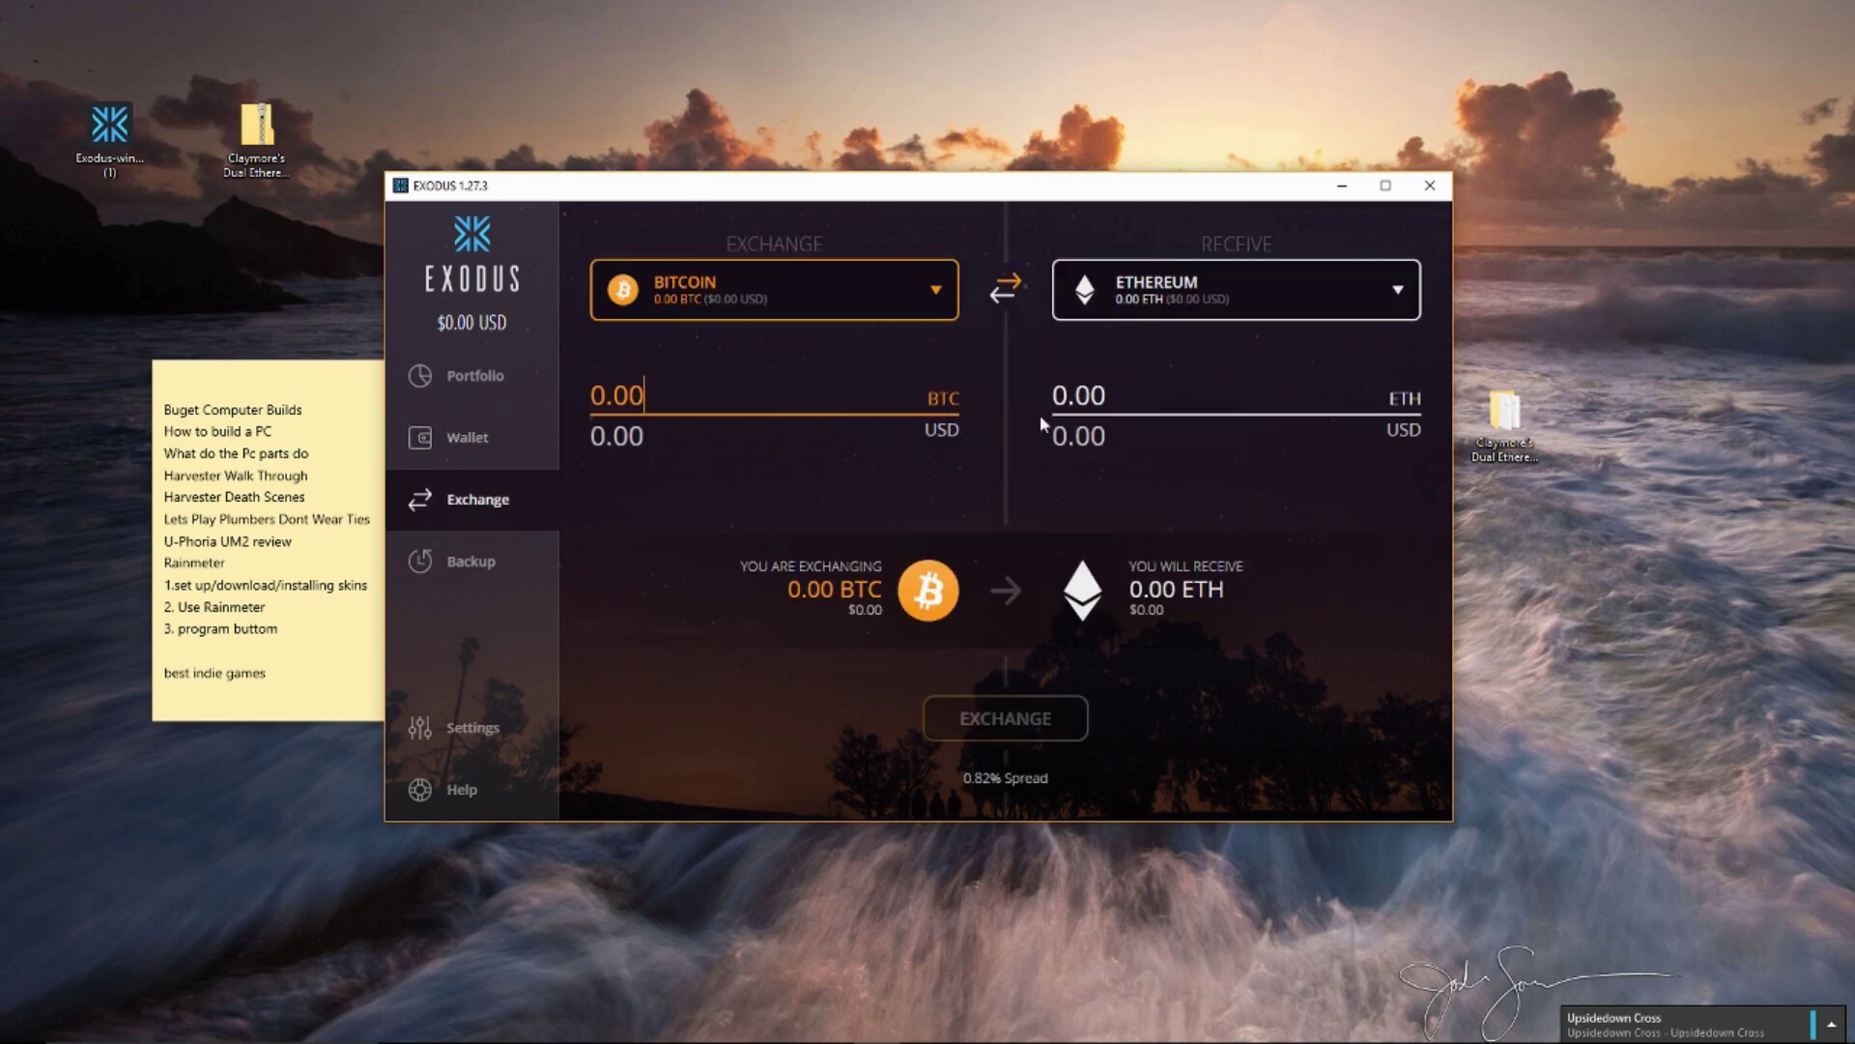
{"action": "left_click", "coordinate": [479, 565]}
Look through the Dogecoin, Dash and Bitcoin pages in the Wallet section
{"action": "left_click", "coordinate": [469, 438]}
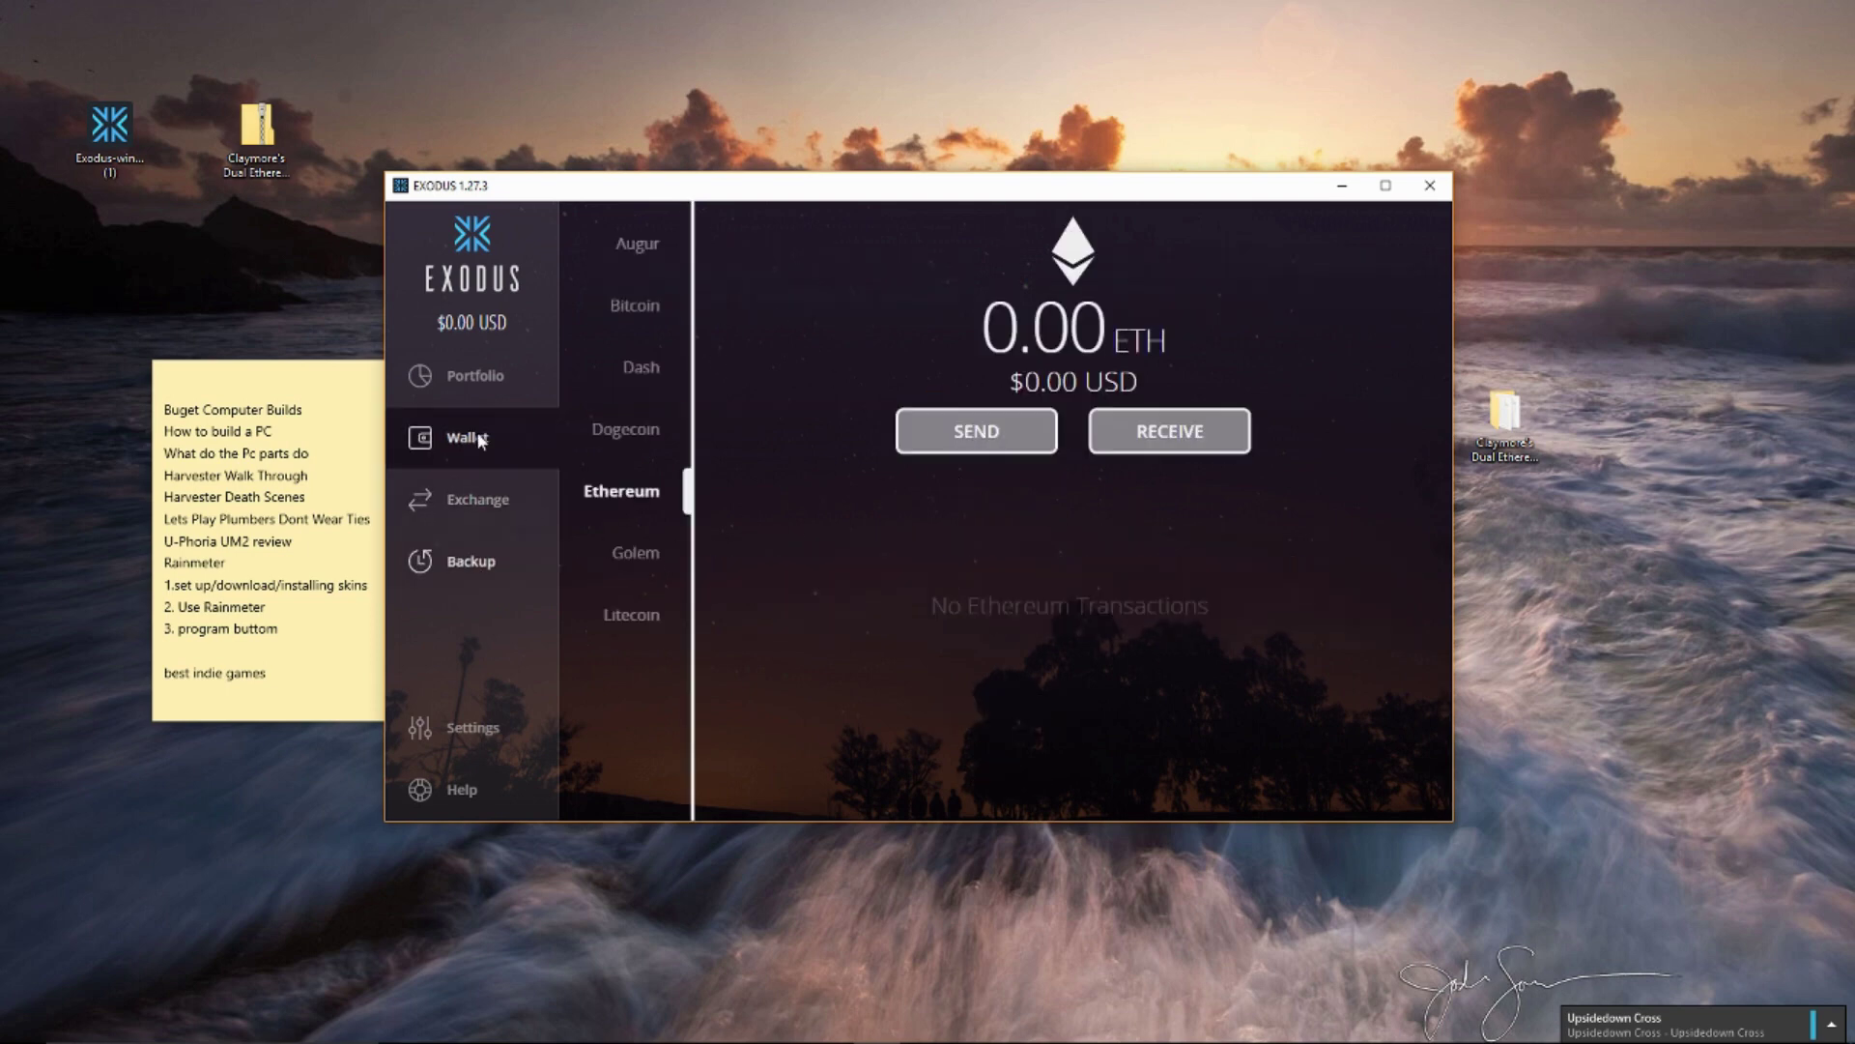
{"action": "left_click", "coordinate": [645, 430]}
{"action": "left_click", "coordinate": [643, 367]}
{"action": "left_click", "coordinate": [654, 309]}
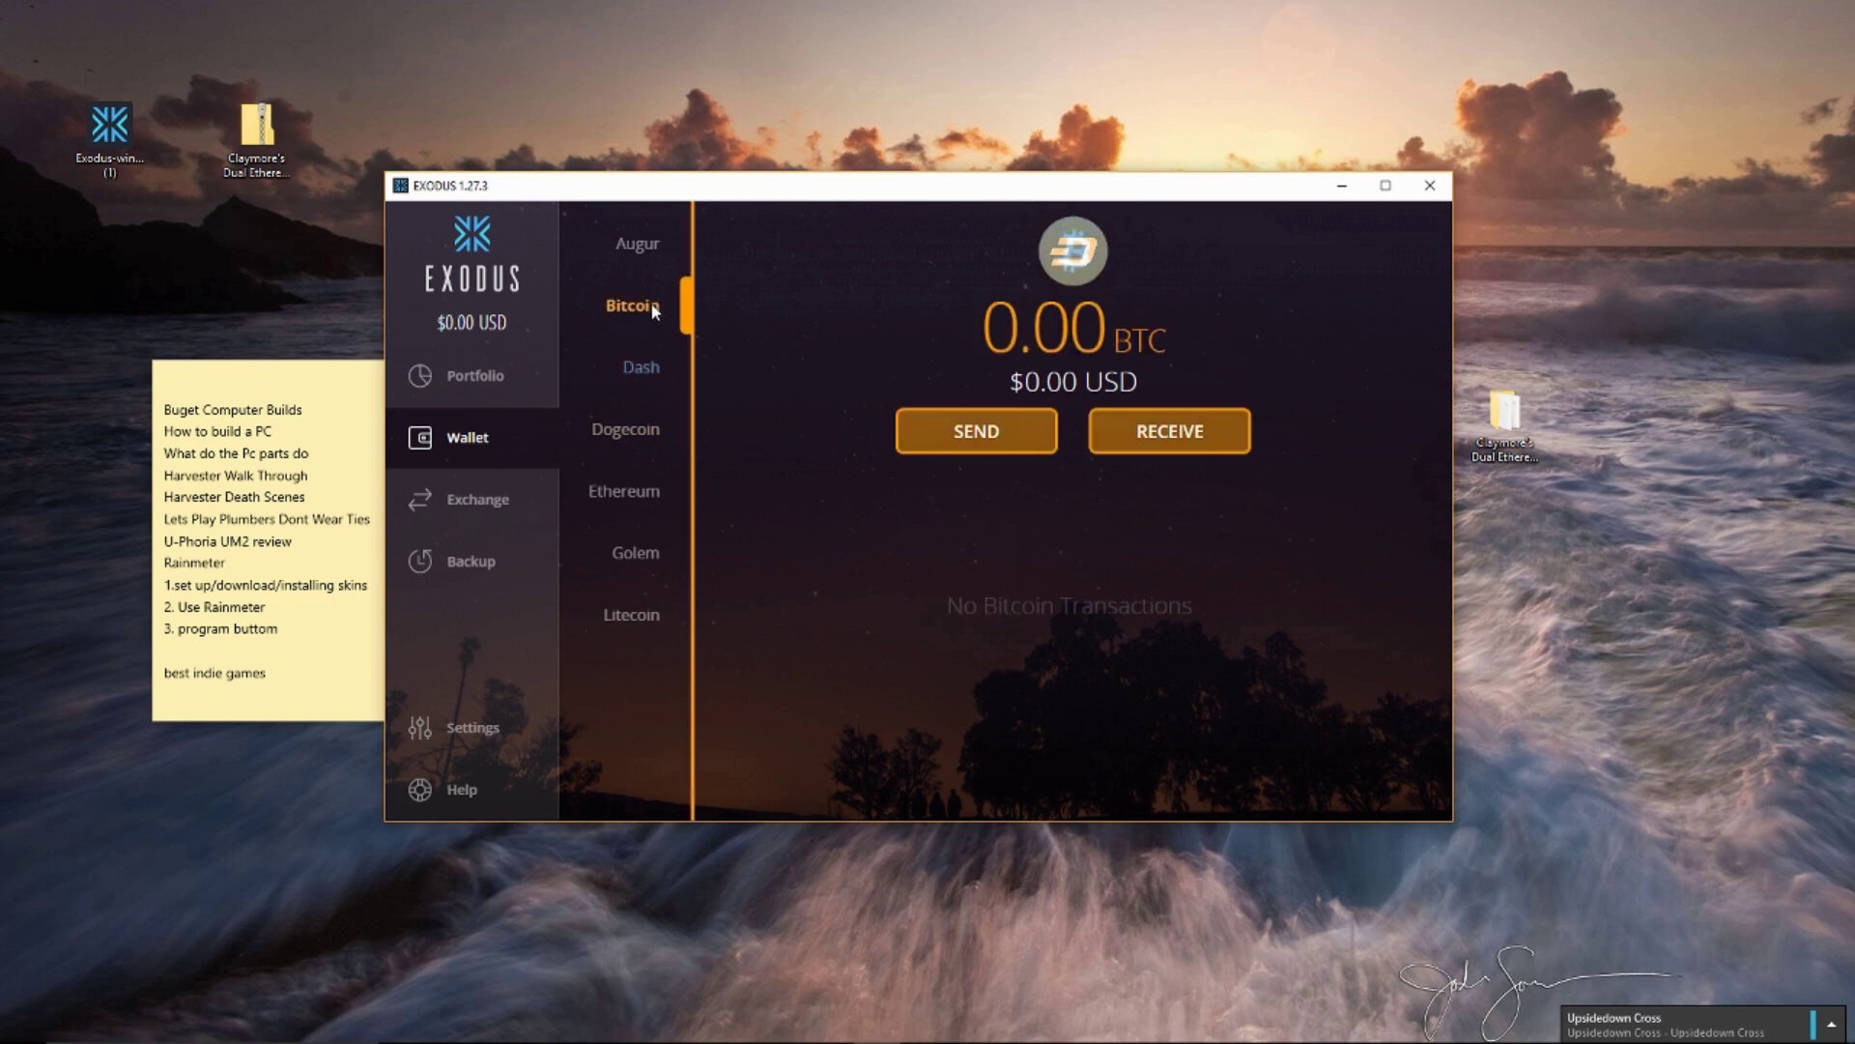
{"action": "left_click", "coordinate": [638, 375]}
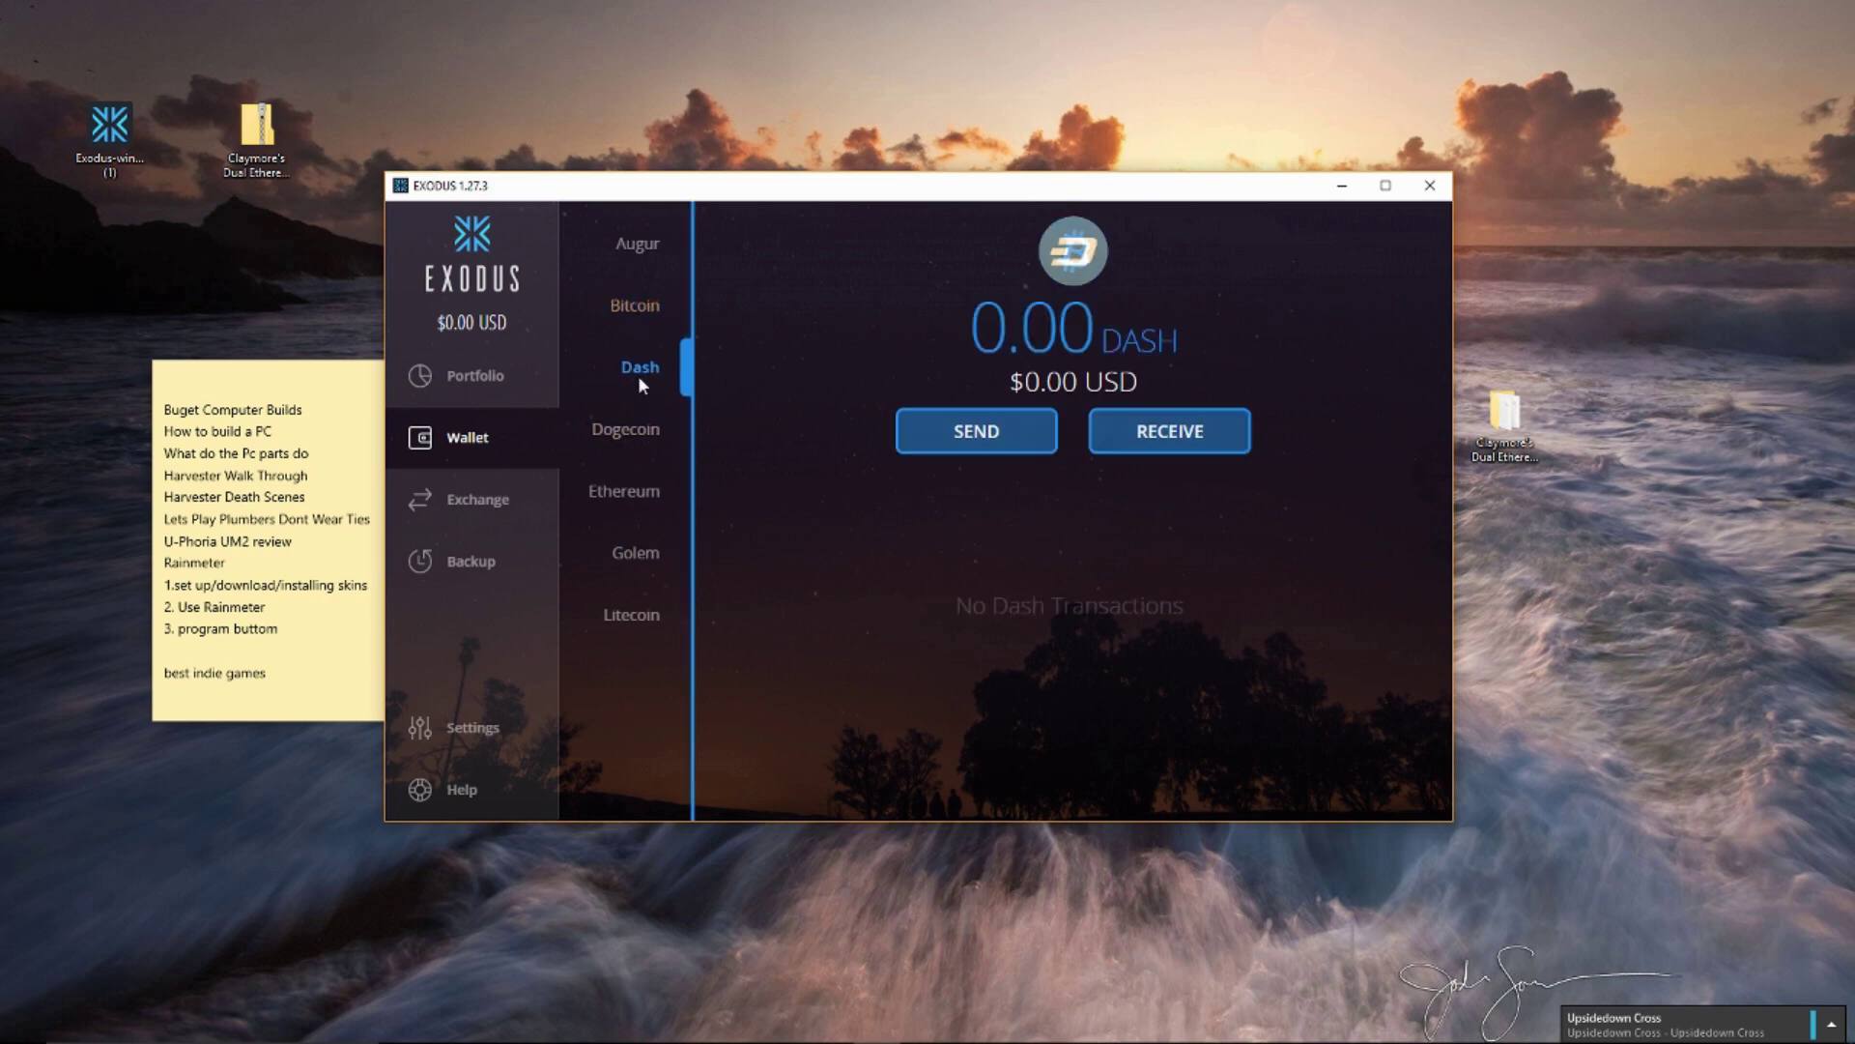
{"action": "left_click", "coordinate": [644, 431]}
Copy the Ethereum wallet's receive address to the clipboard and return to the wallet view
{"action": "left_click", "coordinate": [652, 497]}
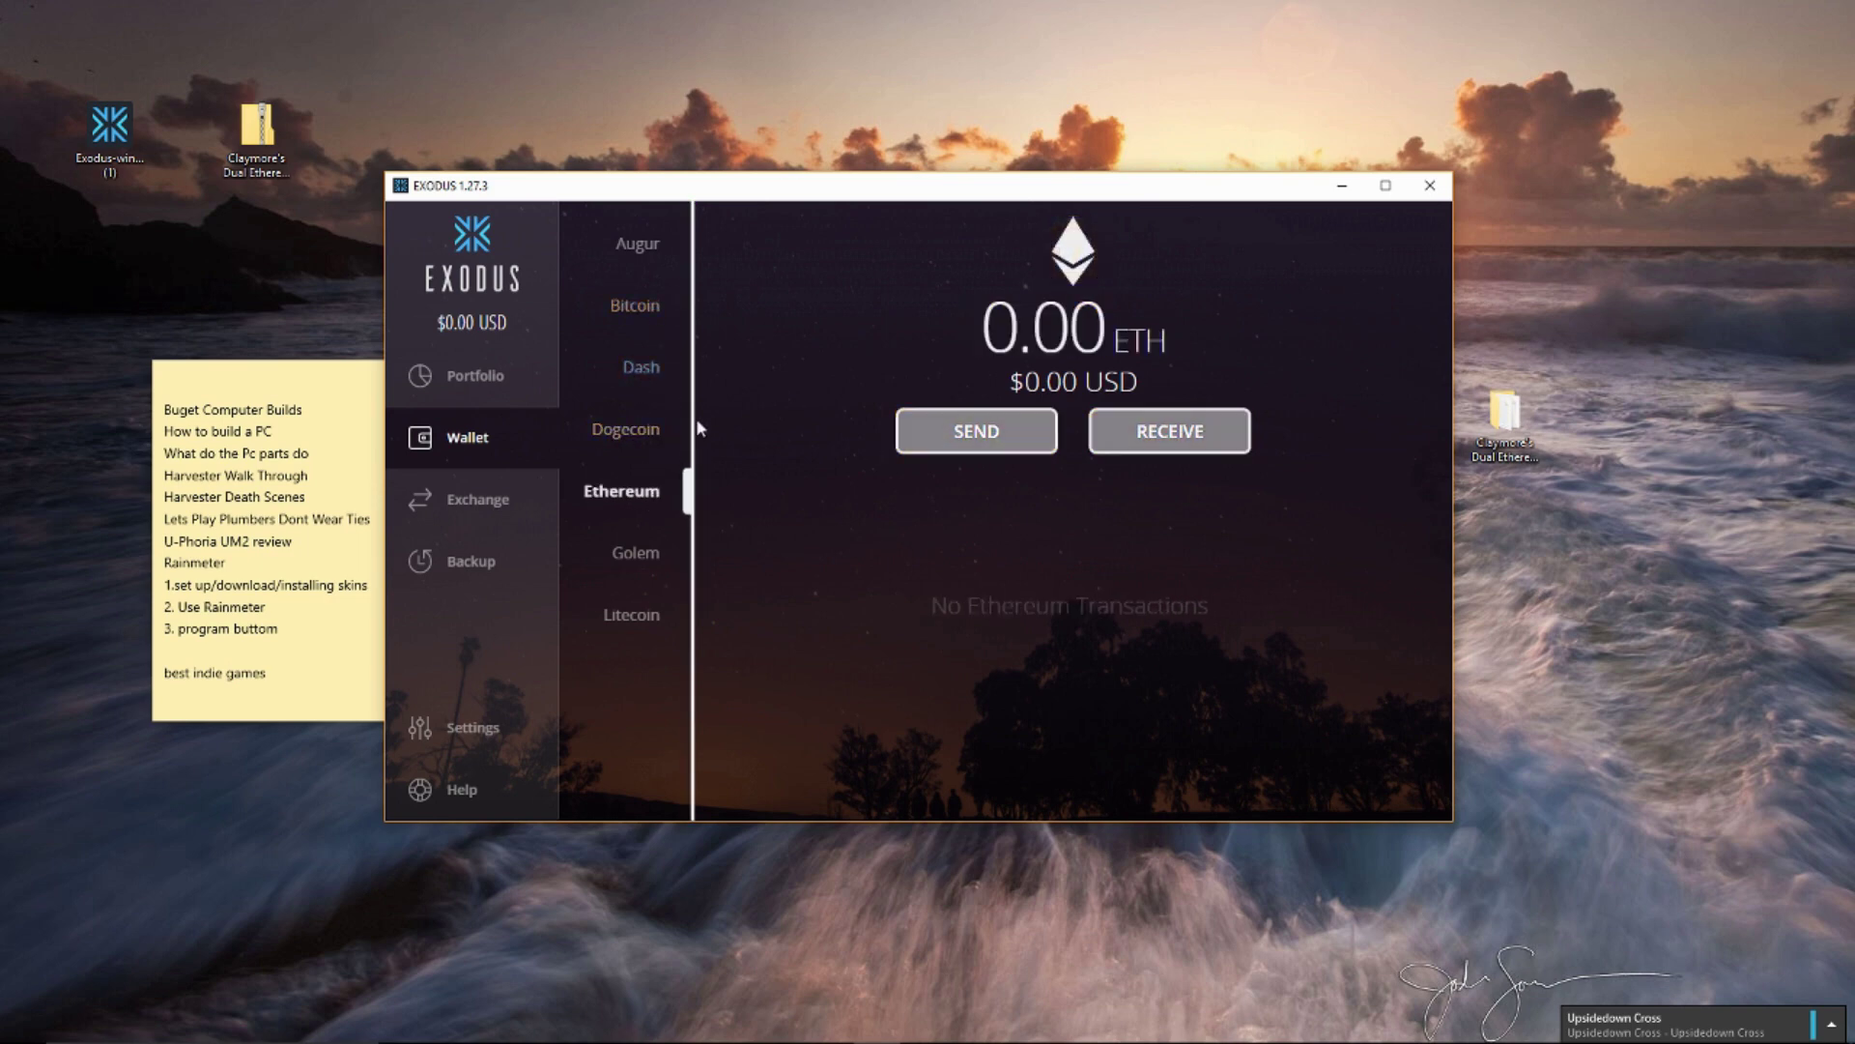
{"action": "left_click", "coordinate": [1169, 431]}
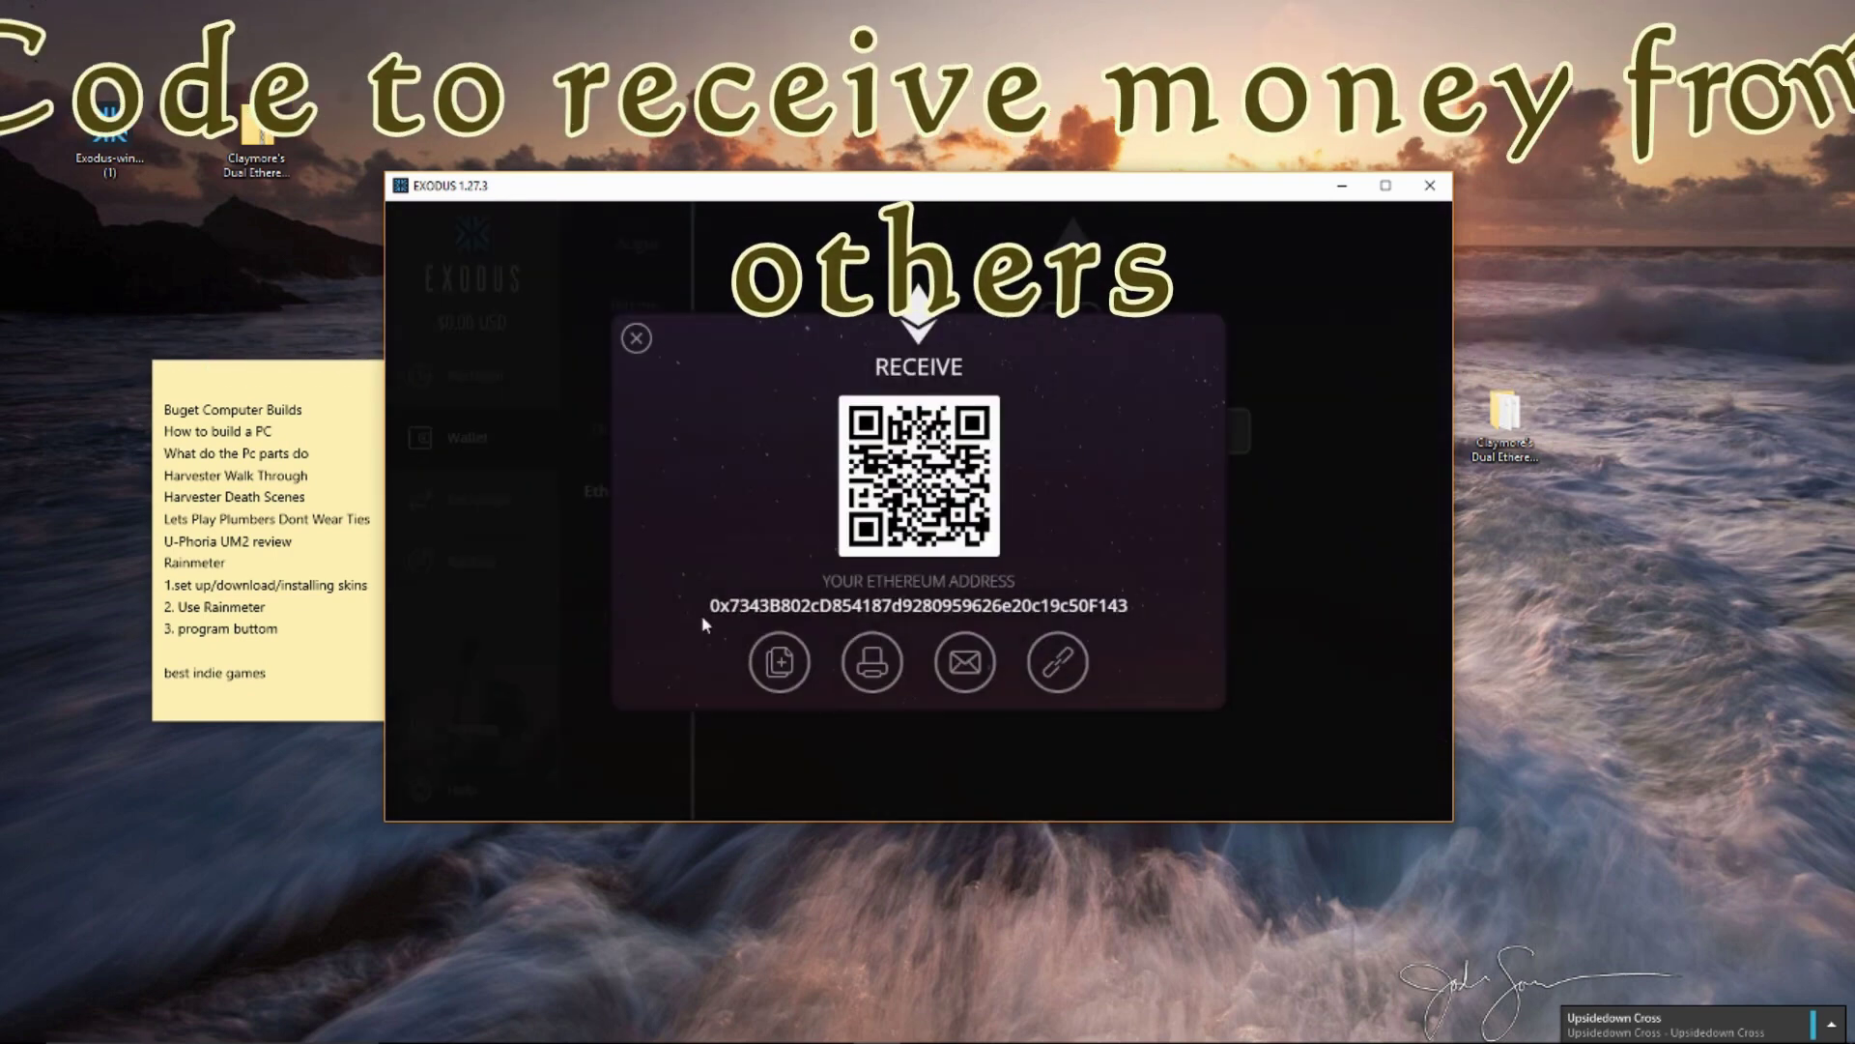
{"action": "left_click", "coordinate": [778, 665]}
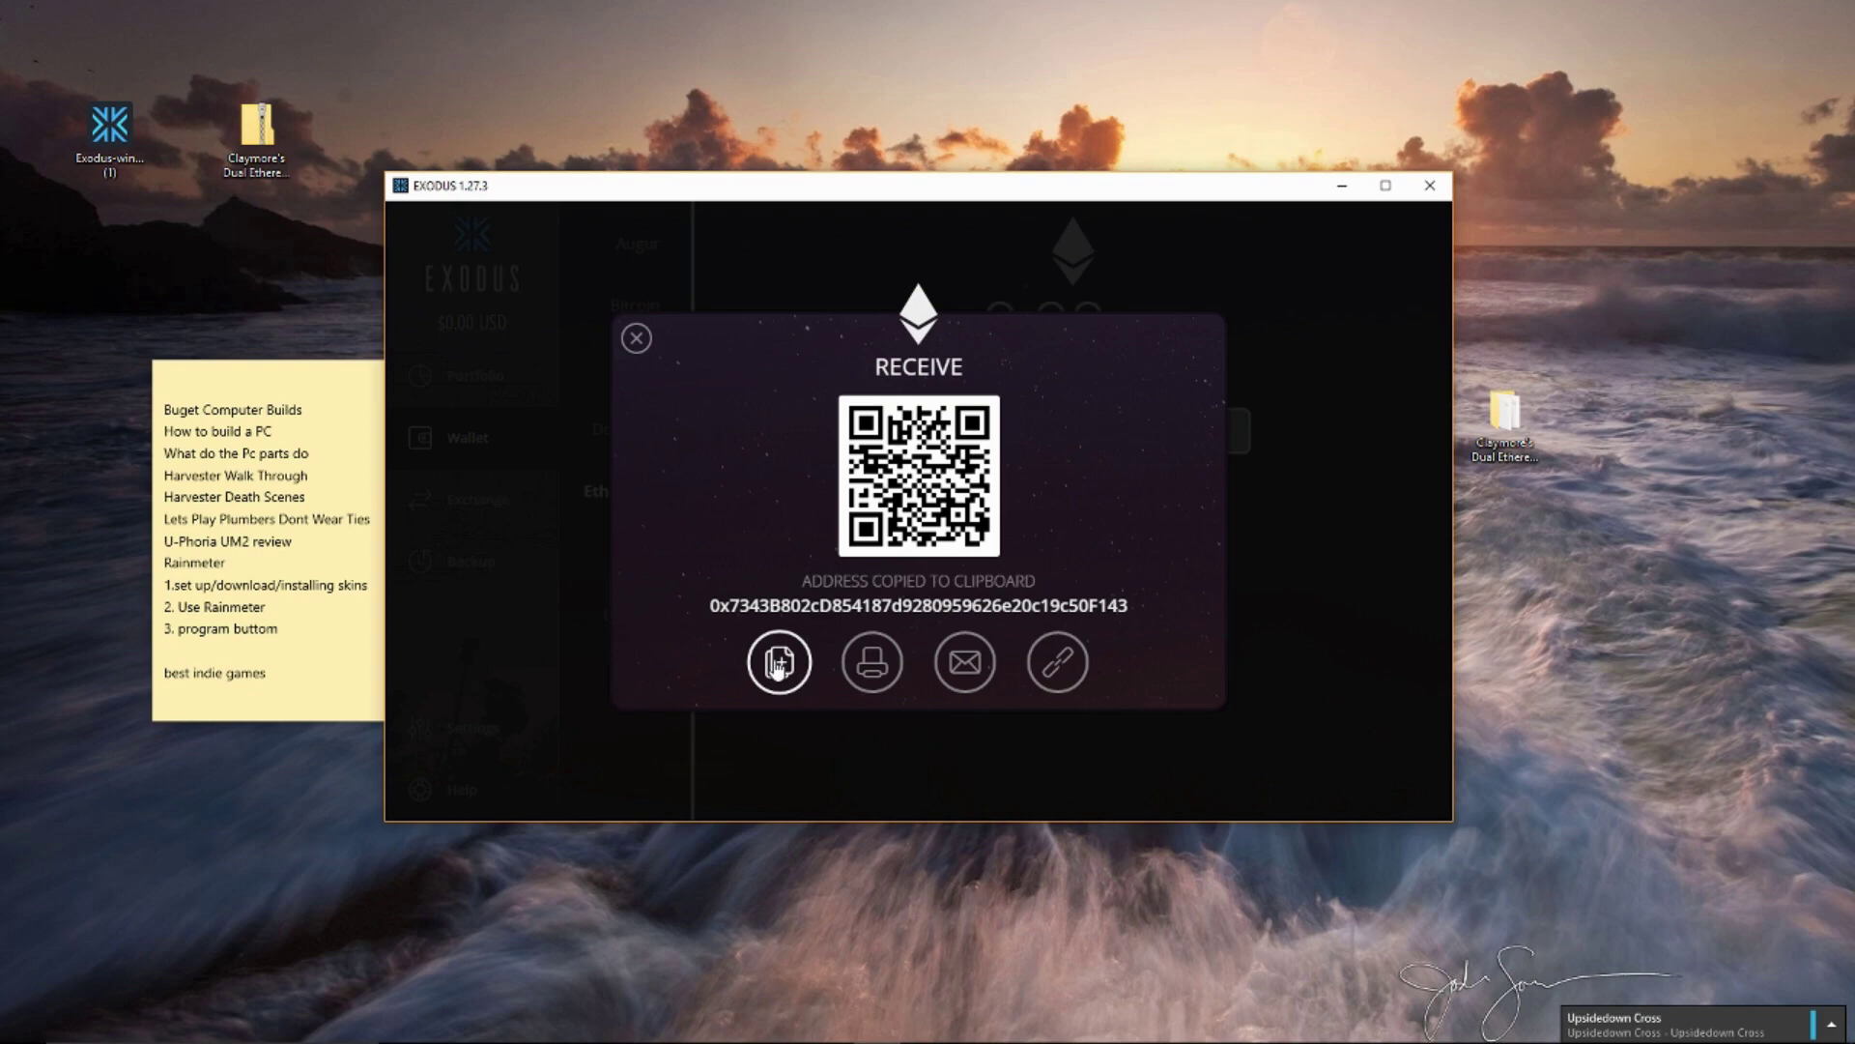
{"action": "left_click", "coordinate": [636, 337]}
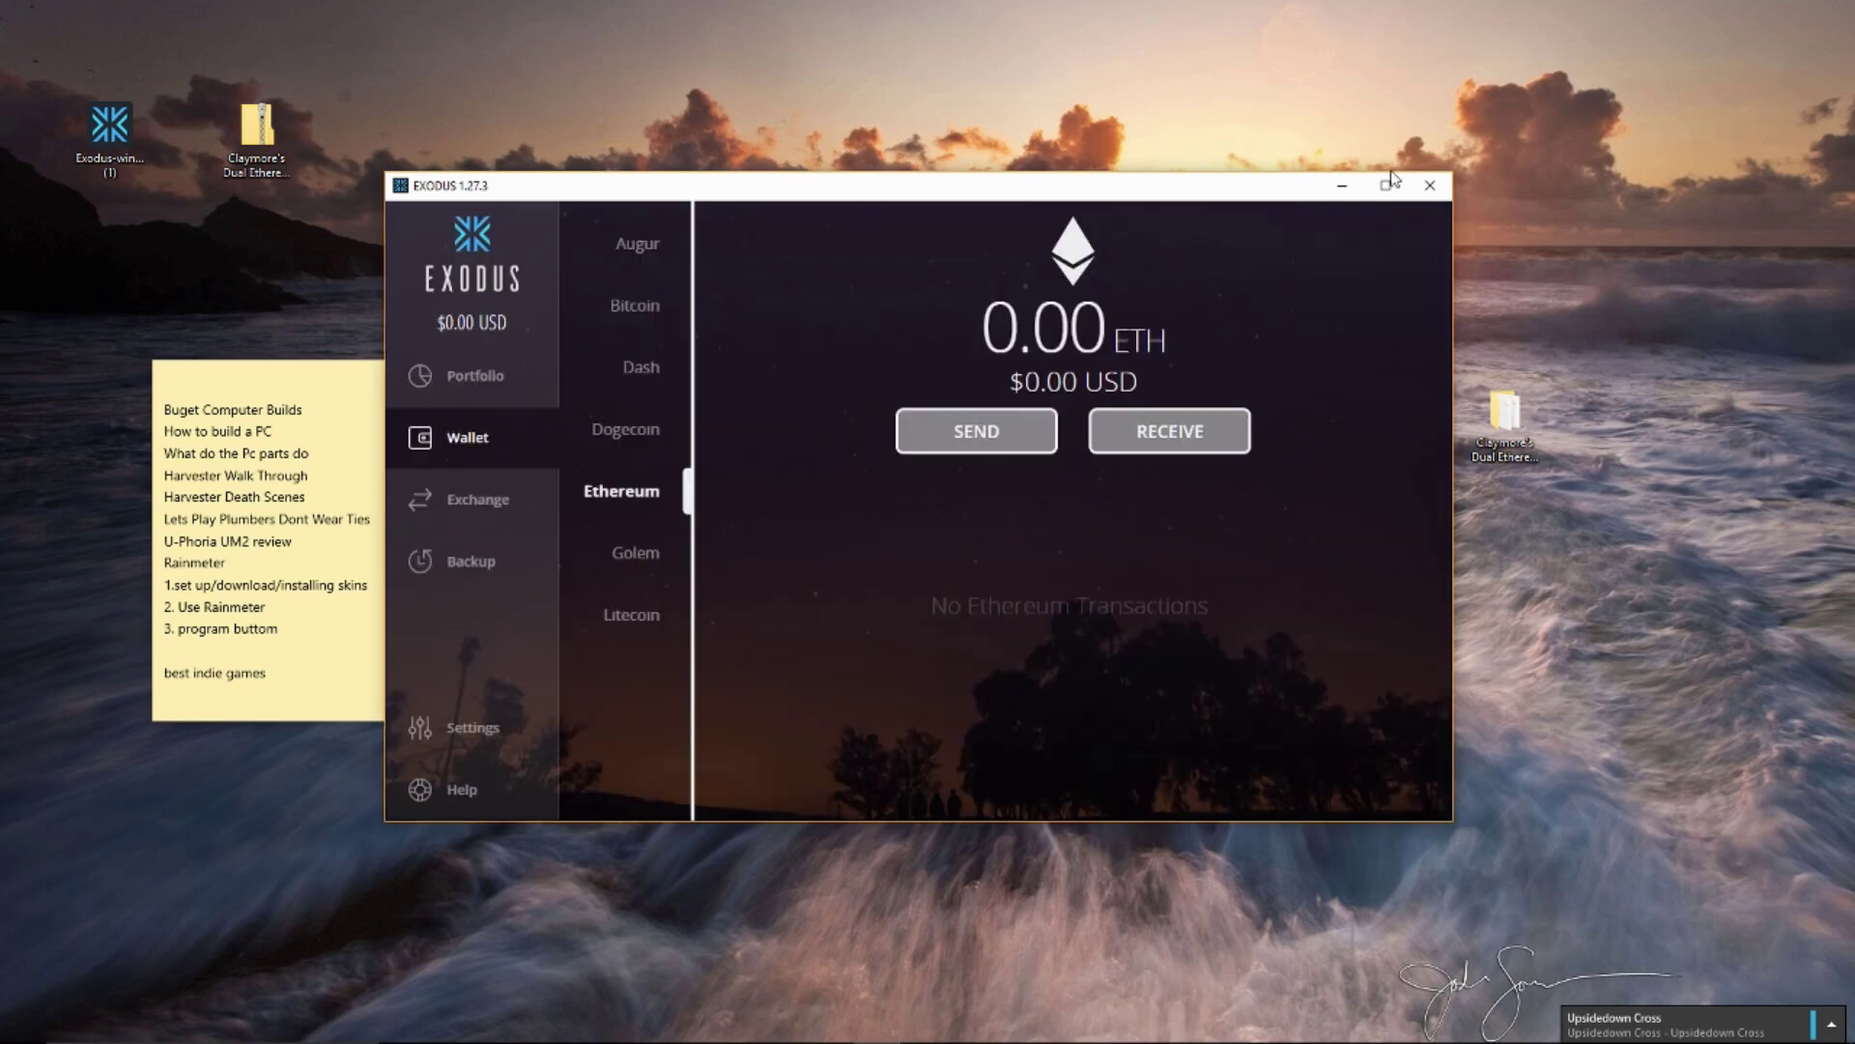
Minimize Exodus and open the extracted Claymore Dual Miner v9.5 folder from the desktop
{"action": "left_click", "coordinate": [1343, 188]}
{"action": "double_click", "coordinate": [1505, 416]}
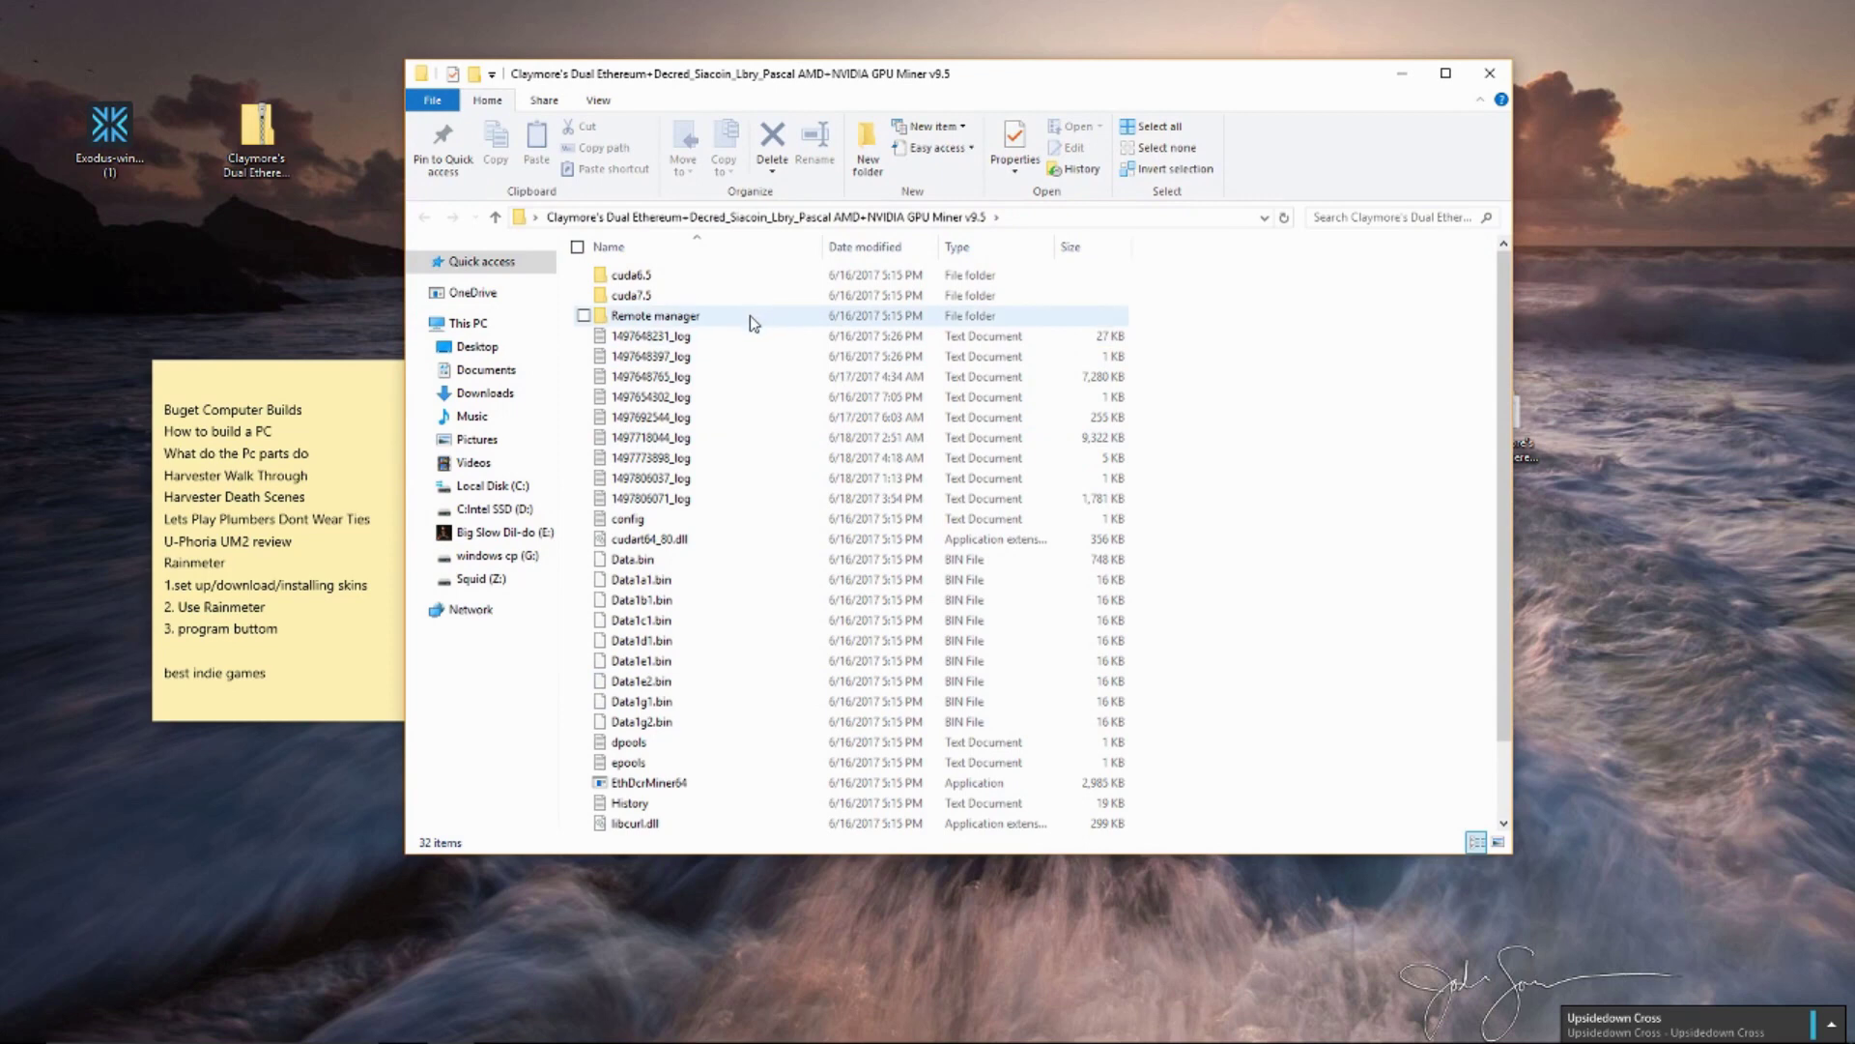
{"action": "scroll", "coordinate": [750, 315], "scroll_direction": "down", "scroll_amount": 2}
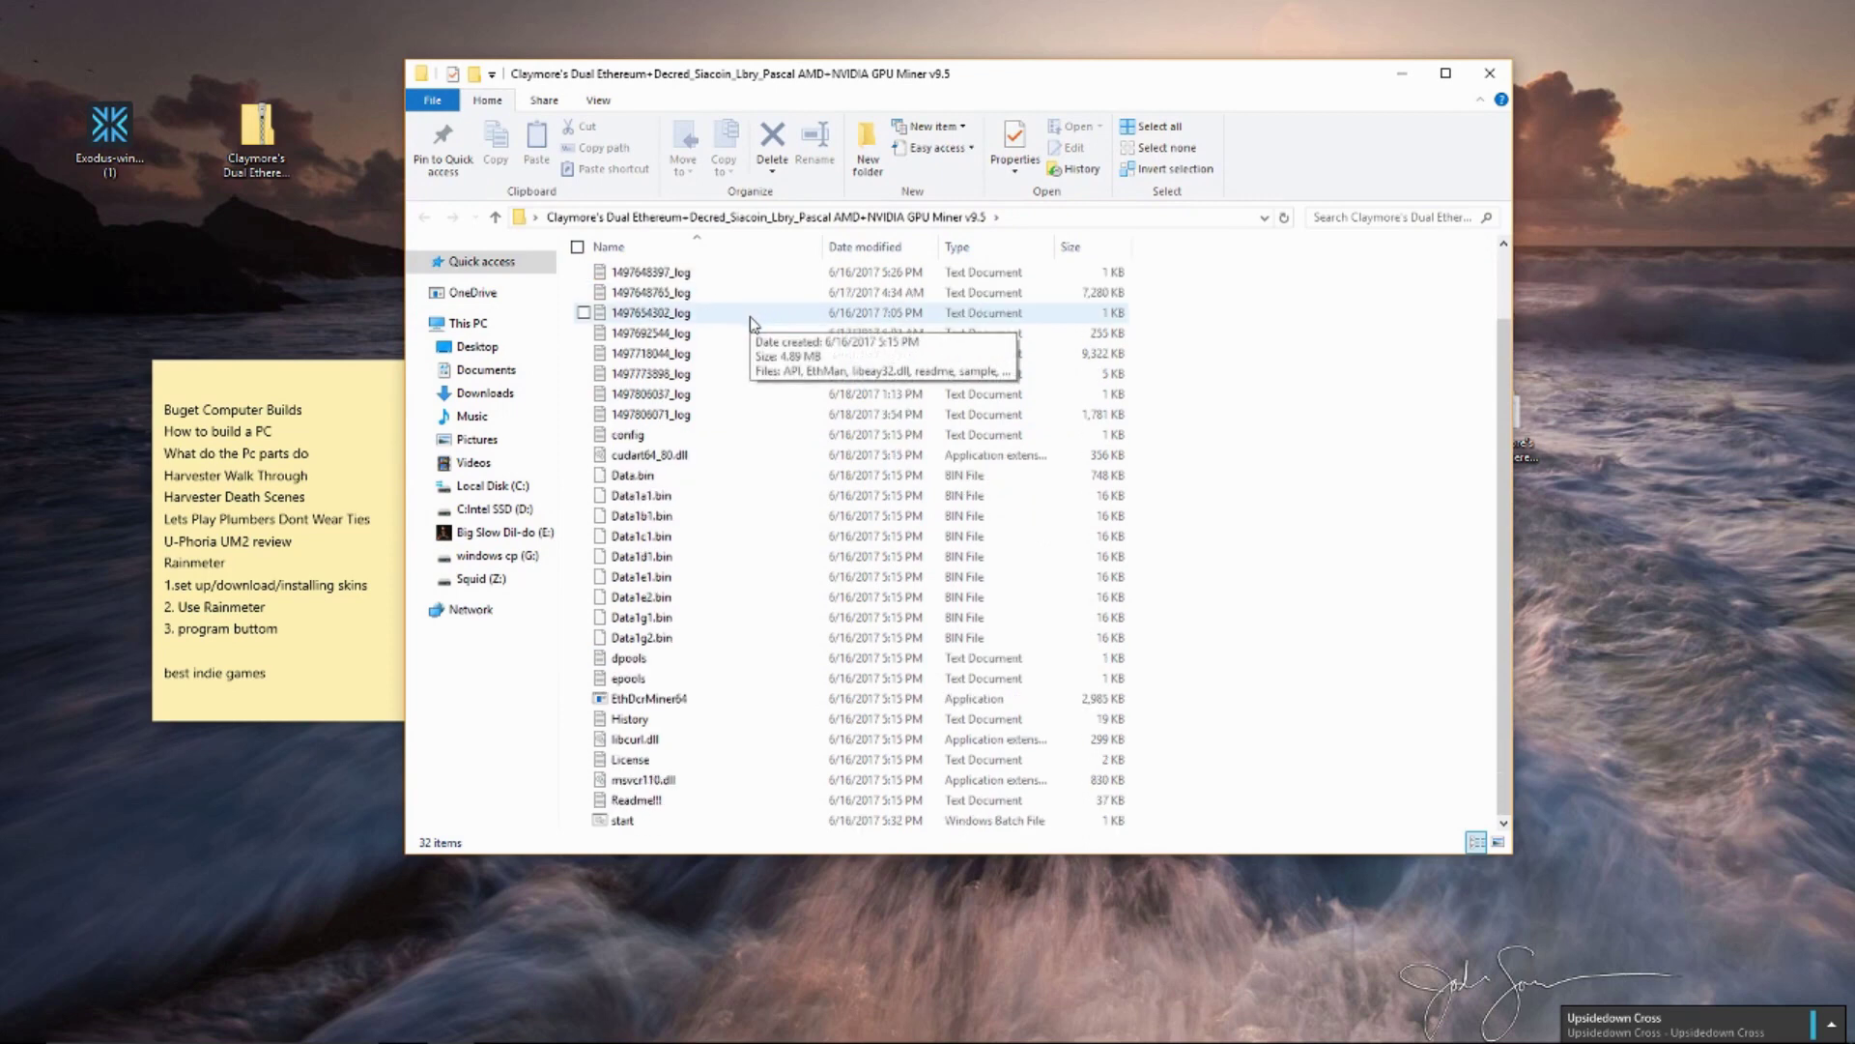
Open the miner folder's start batch file for editing in Notepad and reposition the Notepad window
{"action": "left_click", "coordinate": [623, 821]}
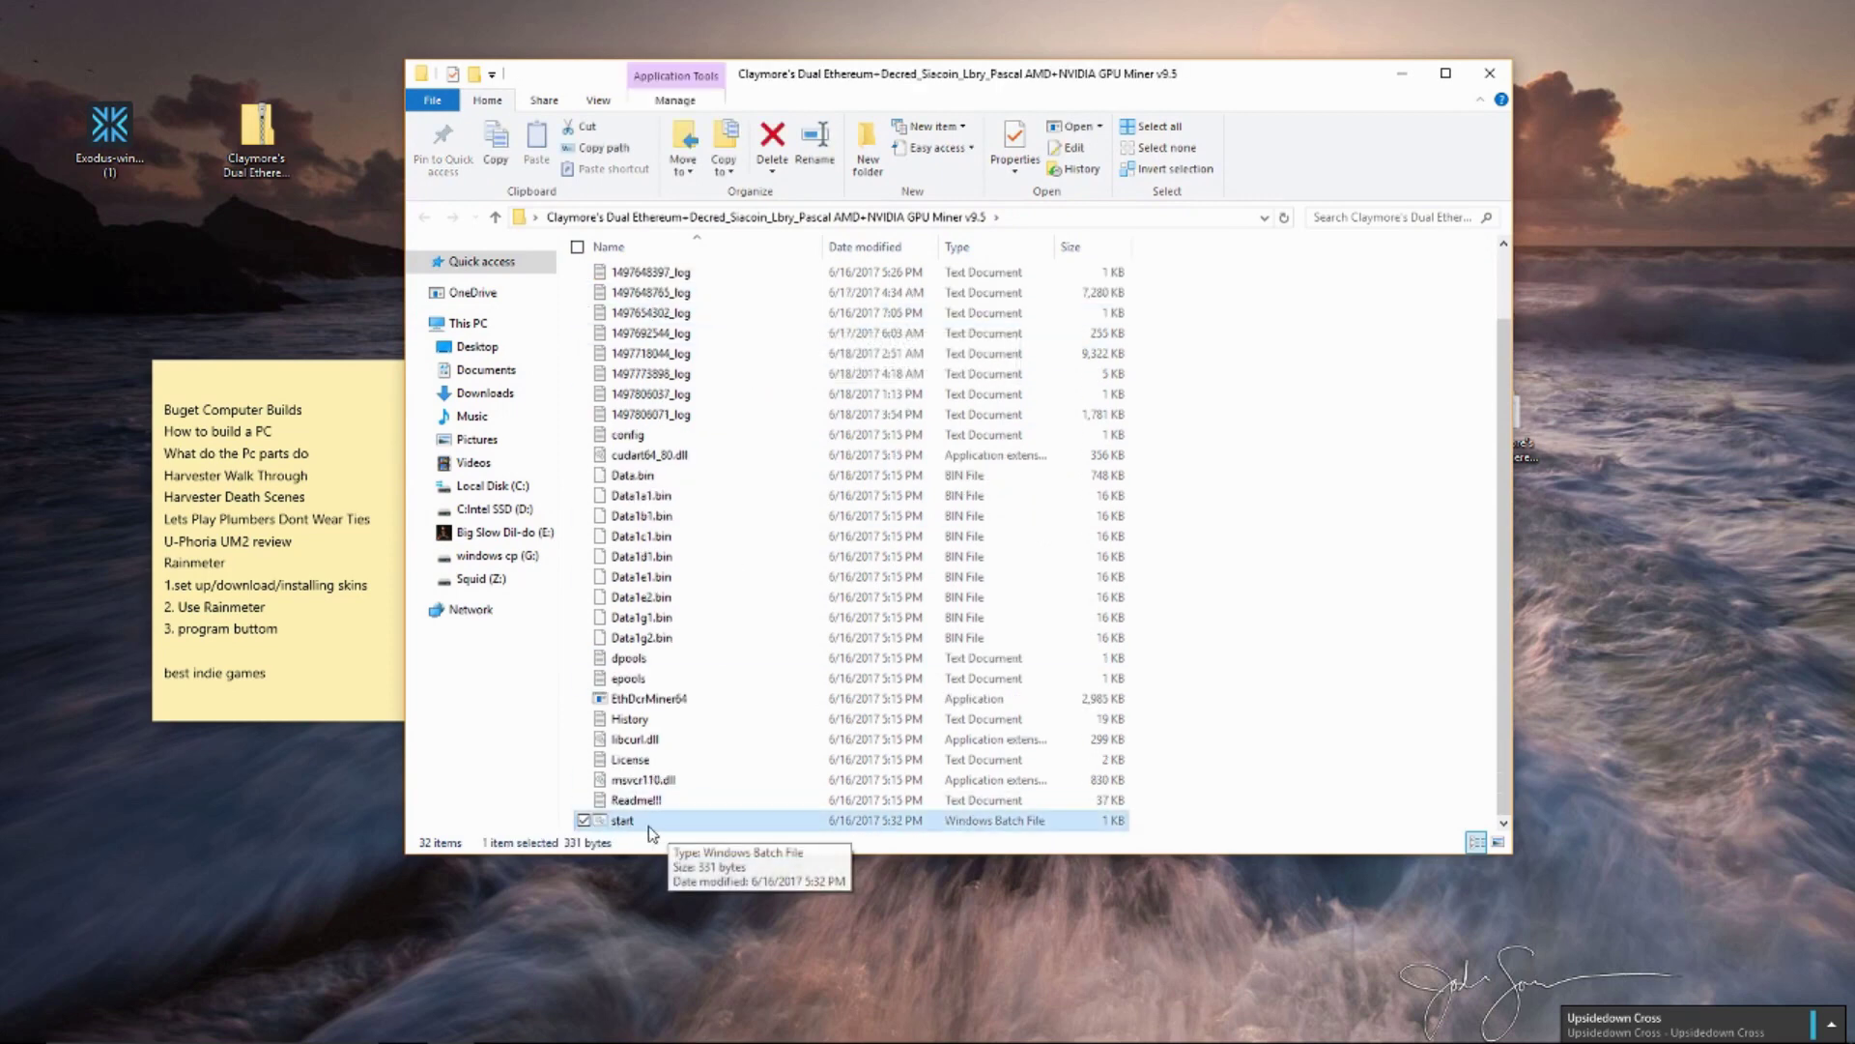
{"action": "right_click", "coordinate": [629, 824]}
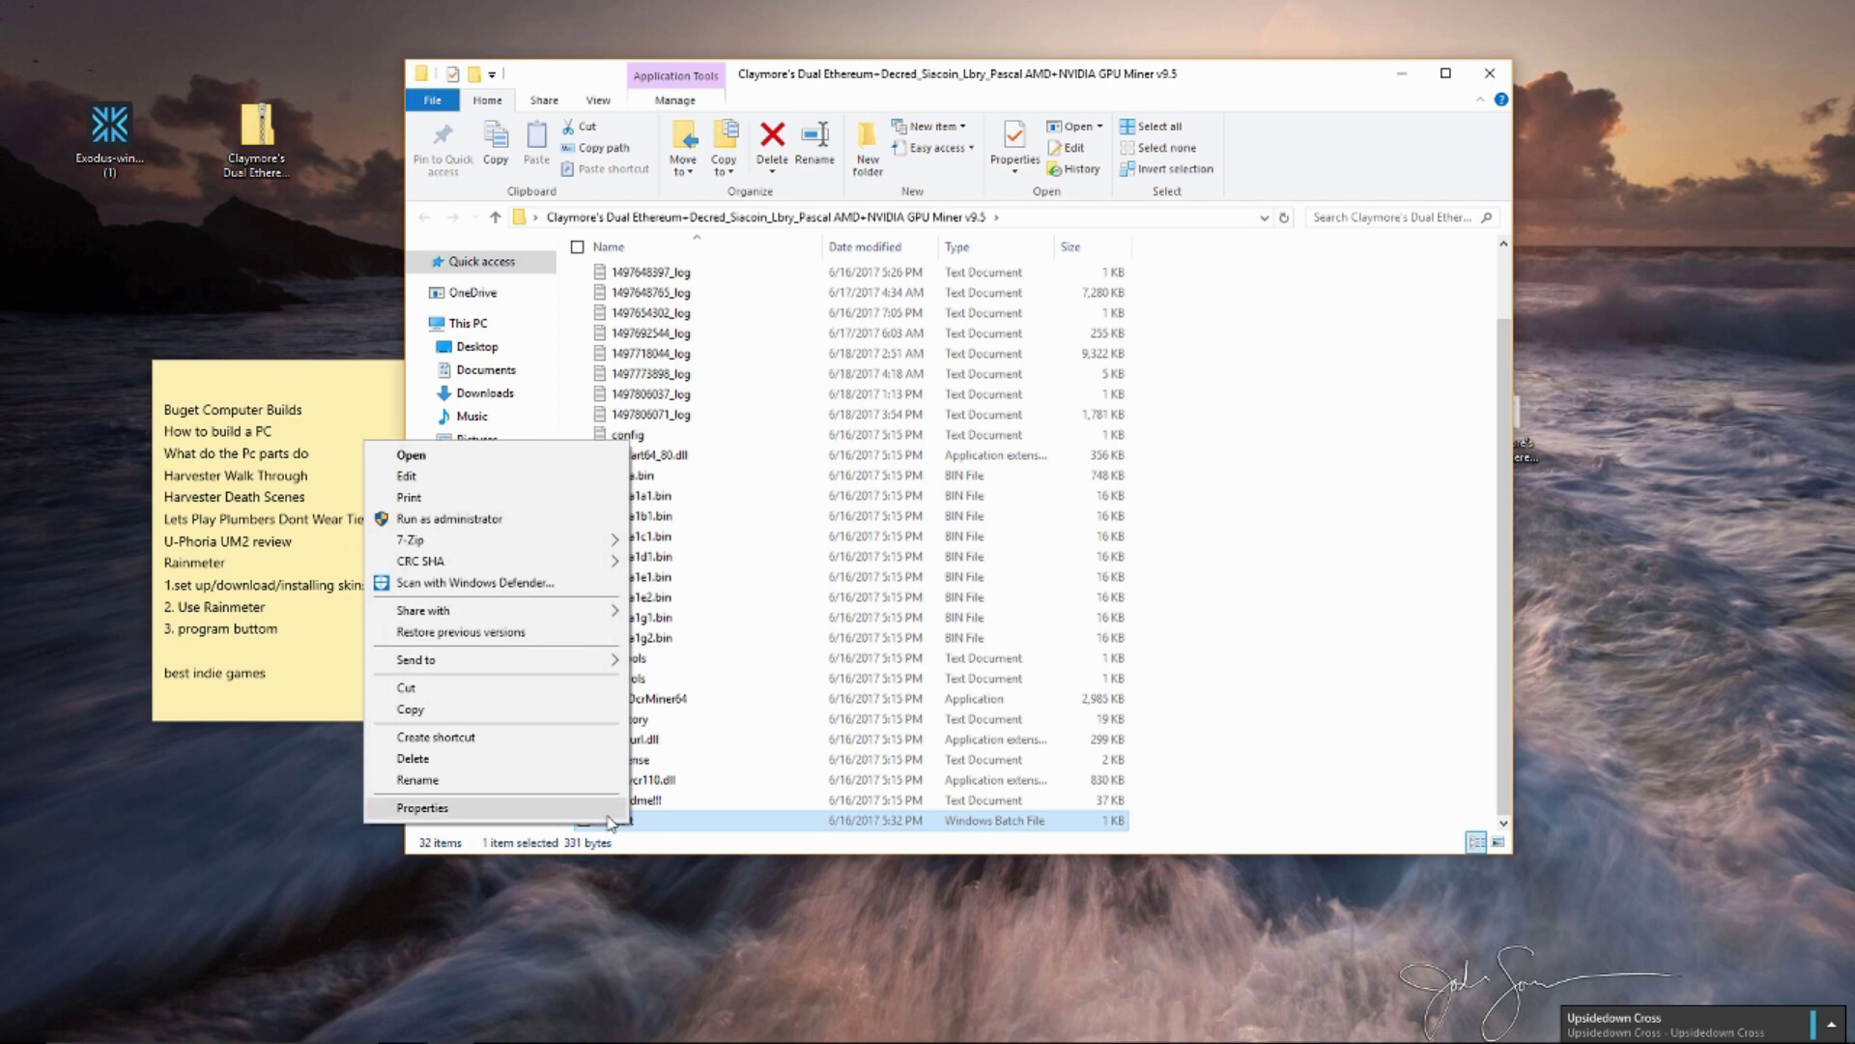
{"action": "left_click", "coordinate": [609, 809]}
{"action": "left_click", "coordinate": [970, 557]}
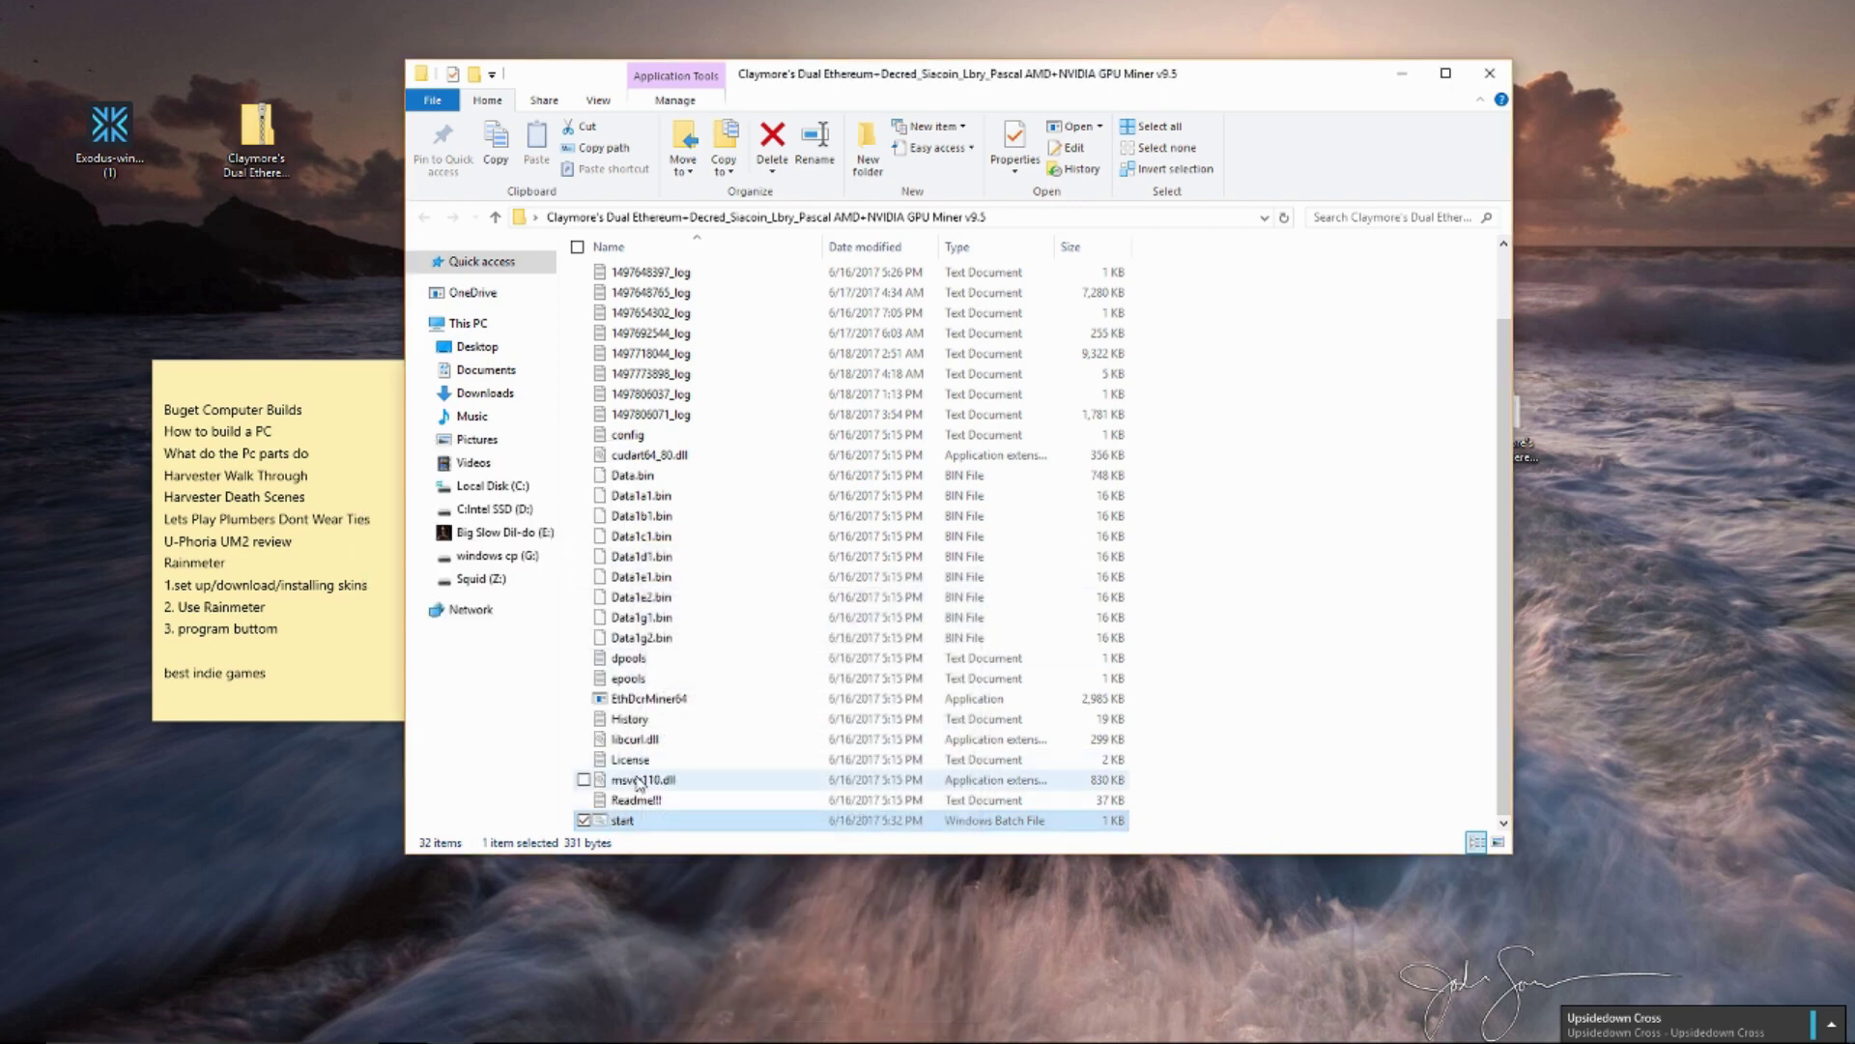
{"action": "right_click", "coordinate": [611, 823]}
{"action": "left_click", "coordinate": [512, 474]}
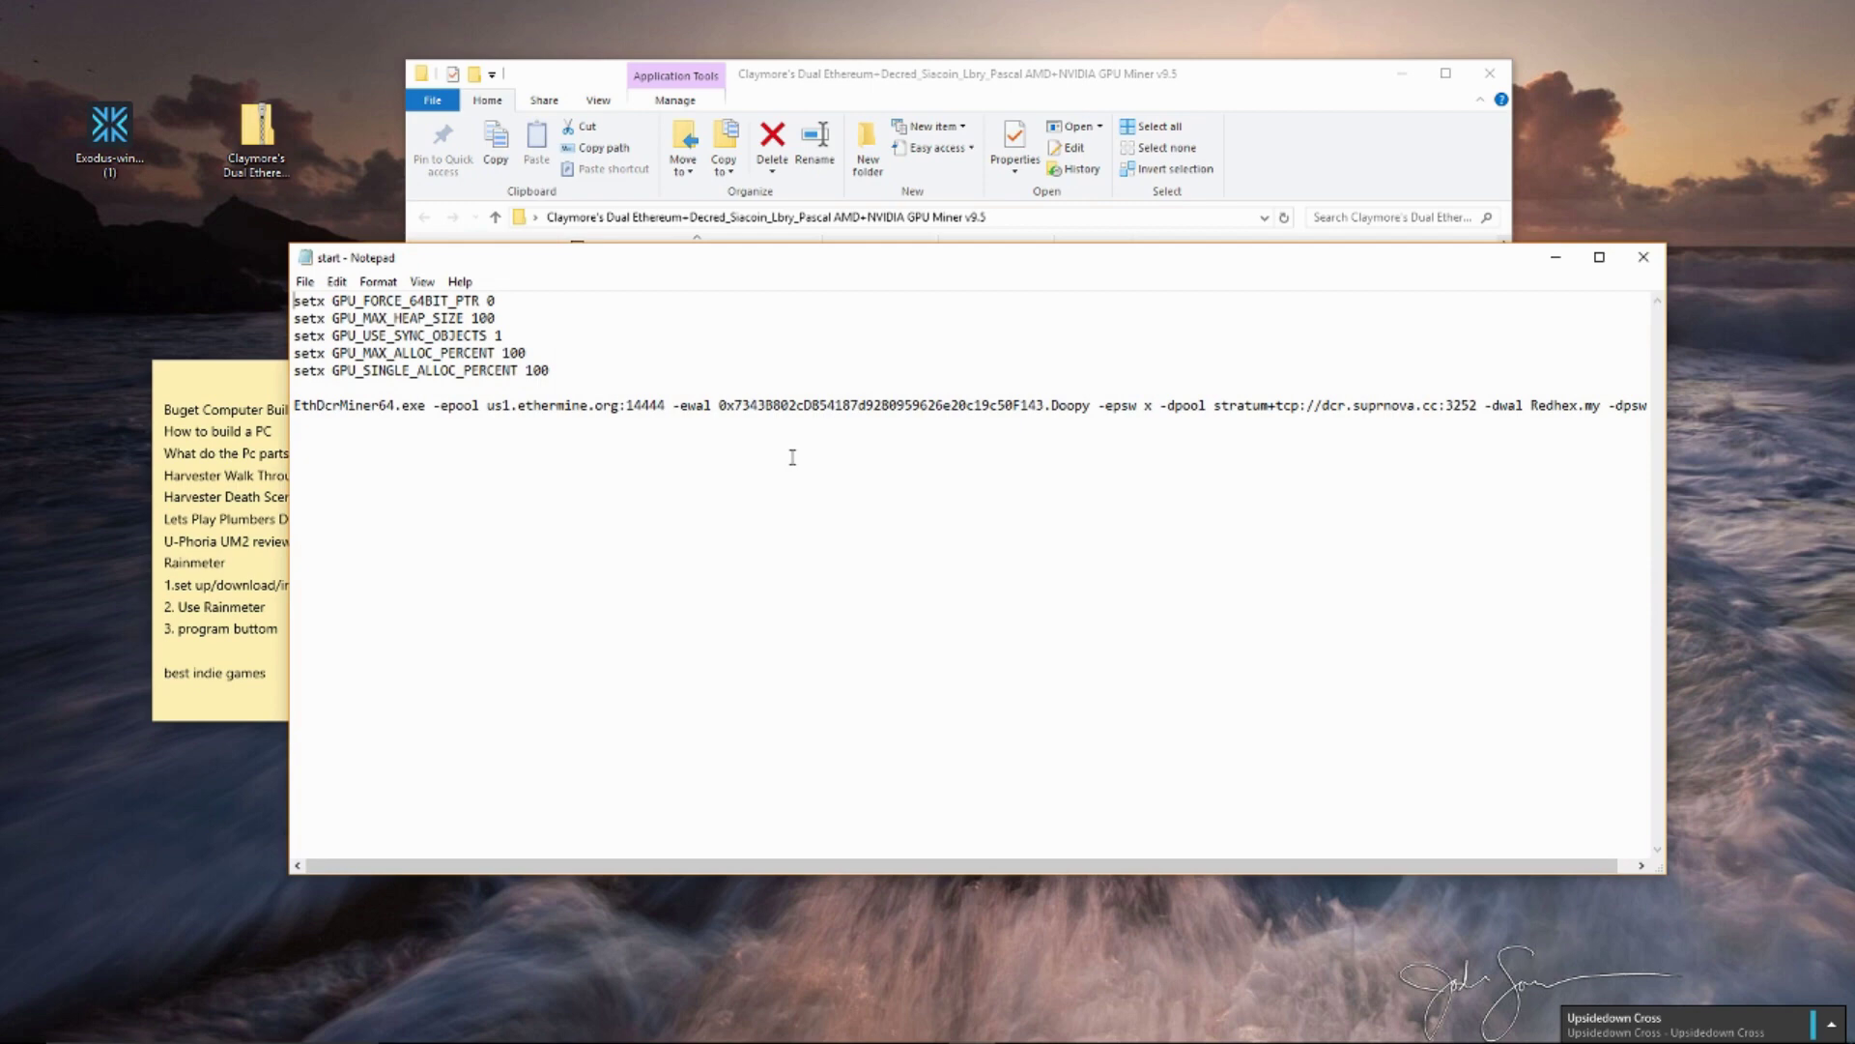
{"action": "left_click_drag", "start_coordinate": [623, 259], "coordinate": [718, 232]}
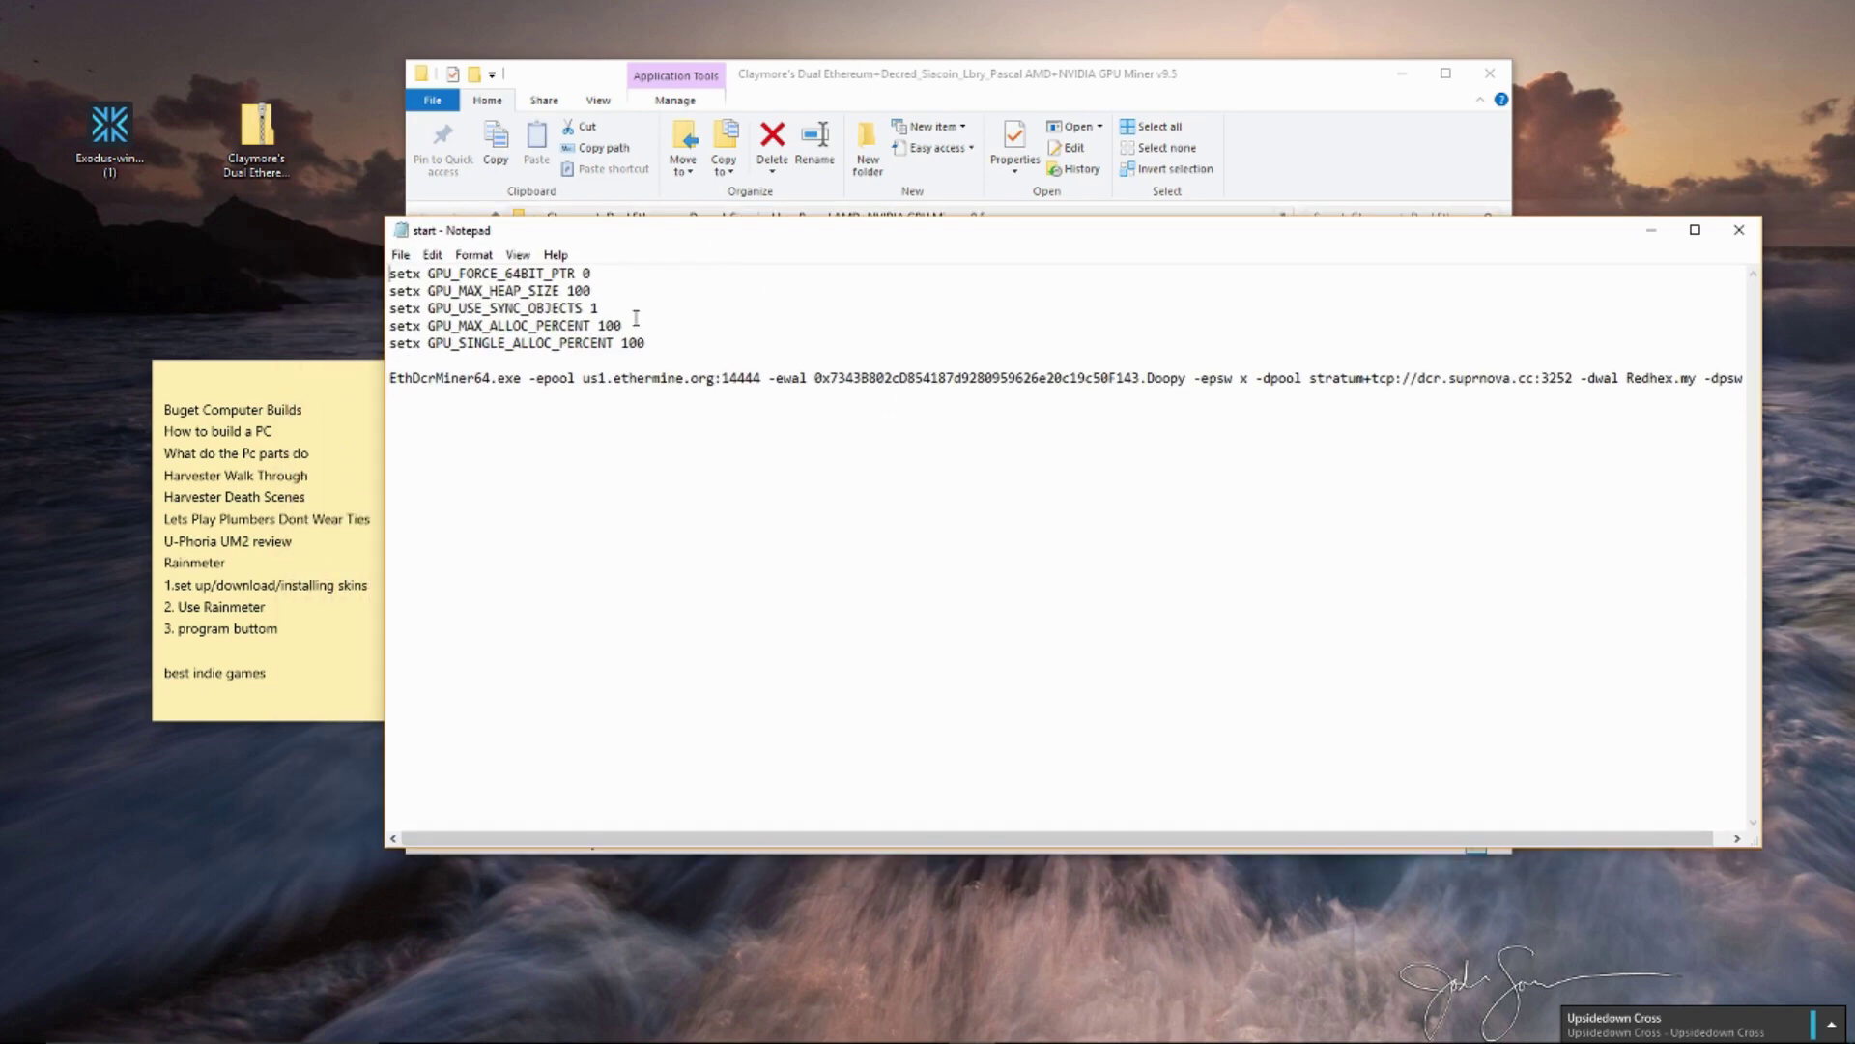
Highlight and review the five setx GPU lines at the beginning of the start batch file
{"action": "left_click_drag", "start_coordinate": [646, 343], "coordinate": [389, 273]}
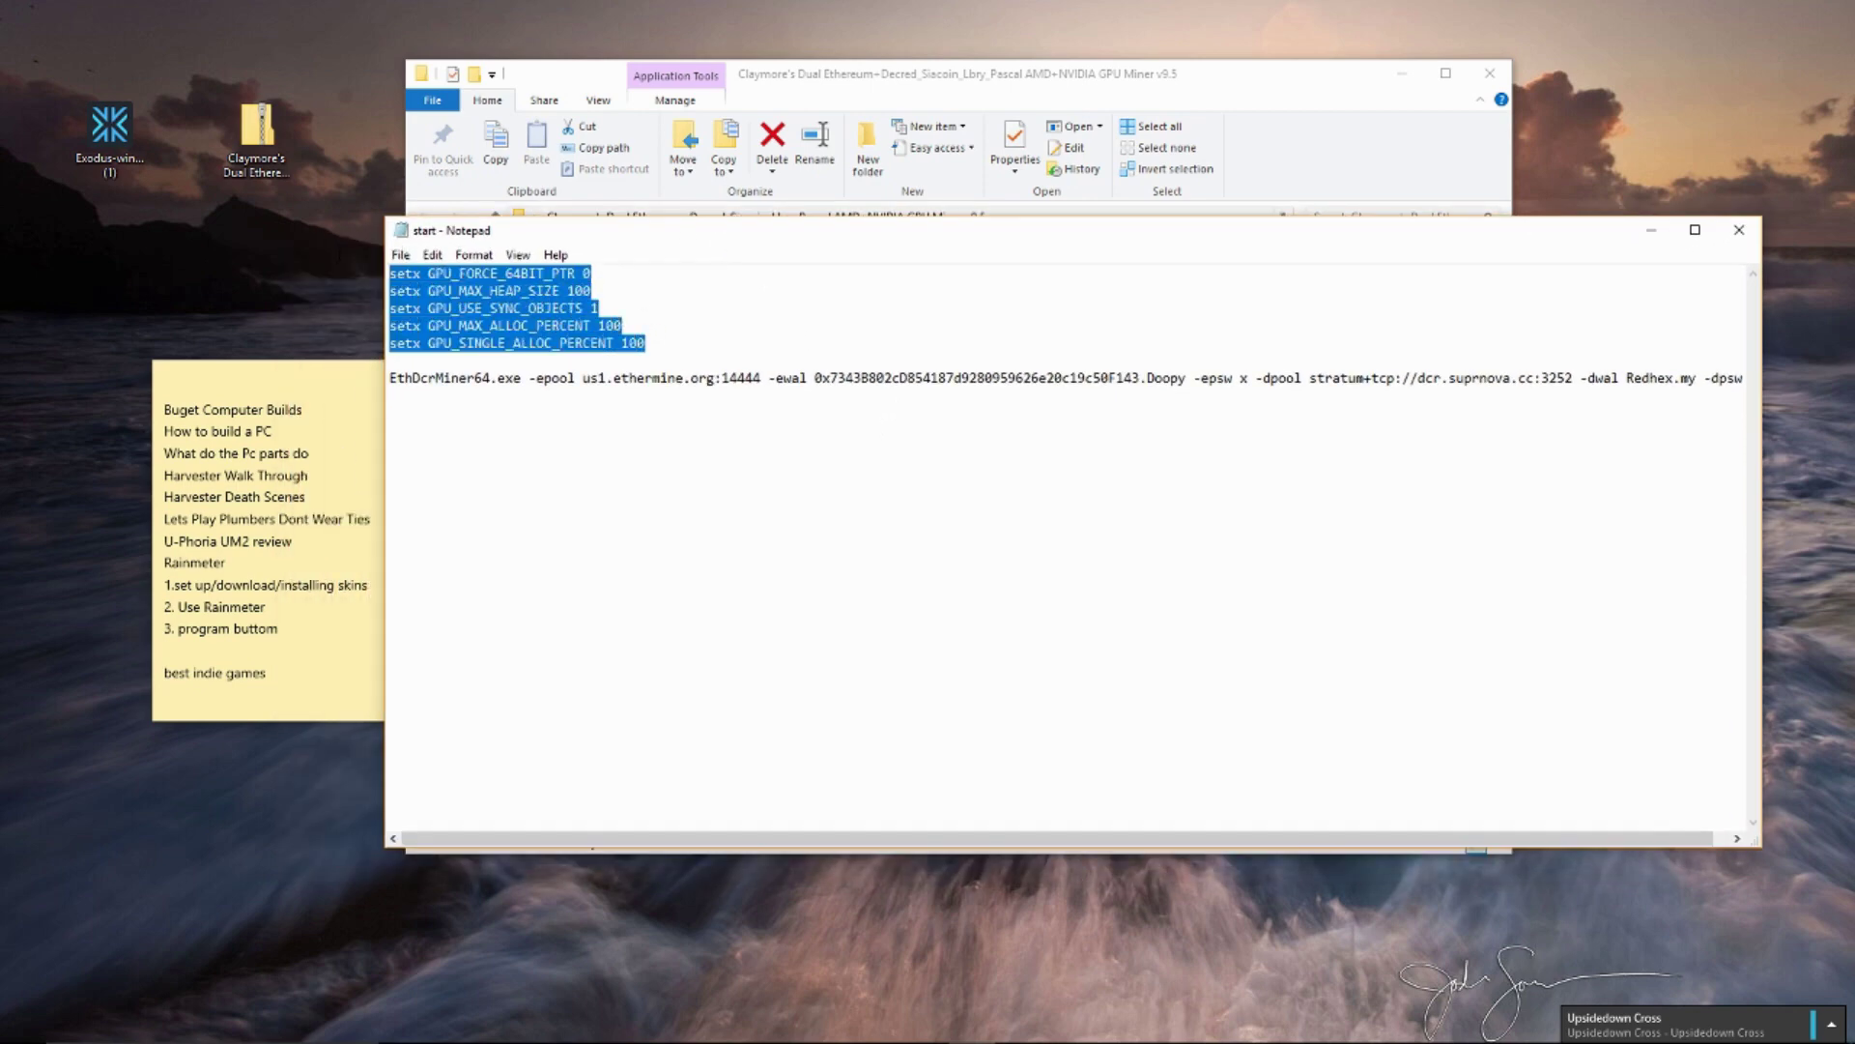
{"action": "left_click", "coordinate": [453, 274]}
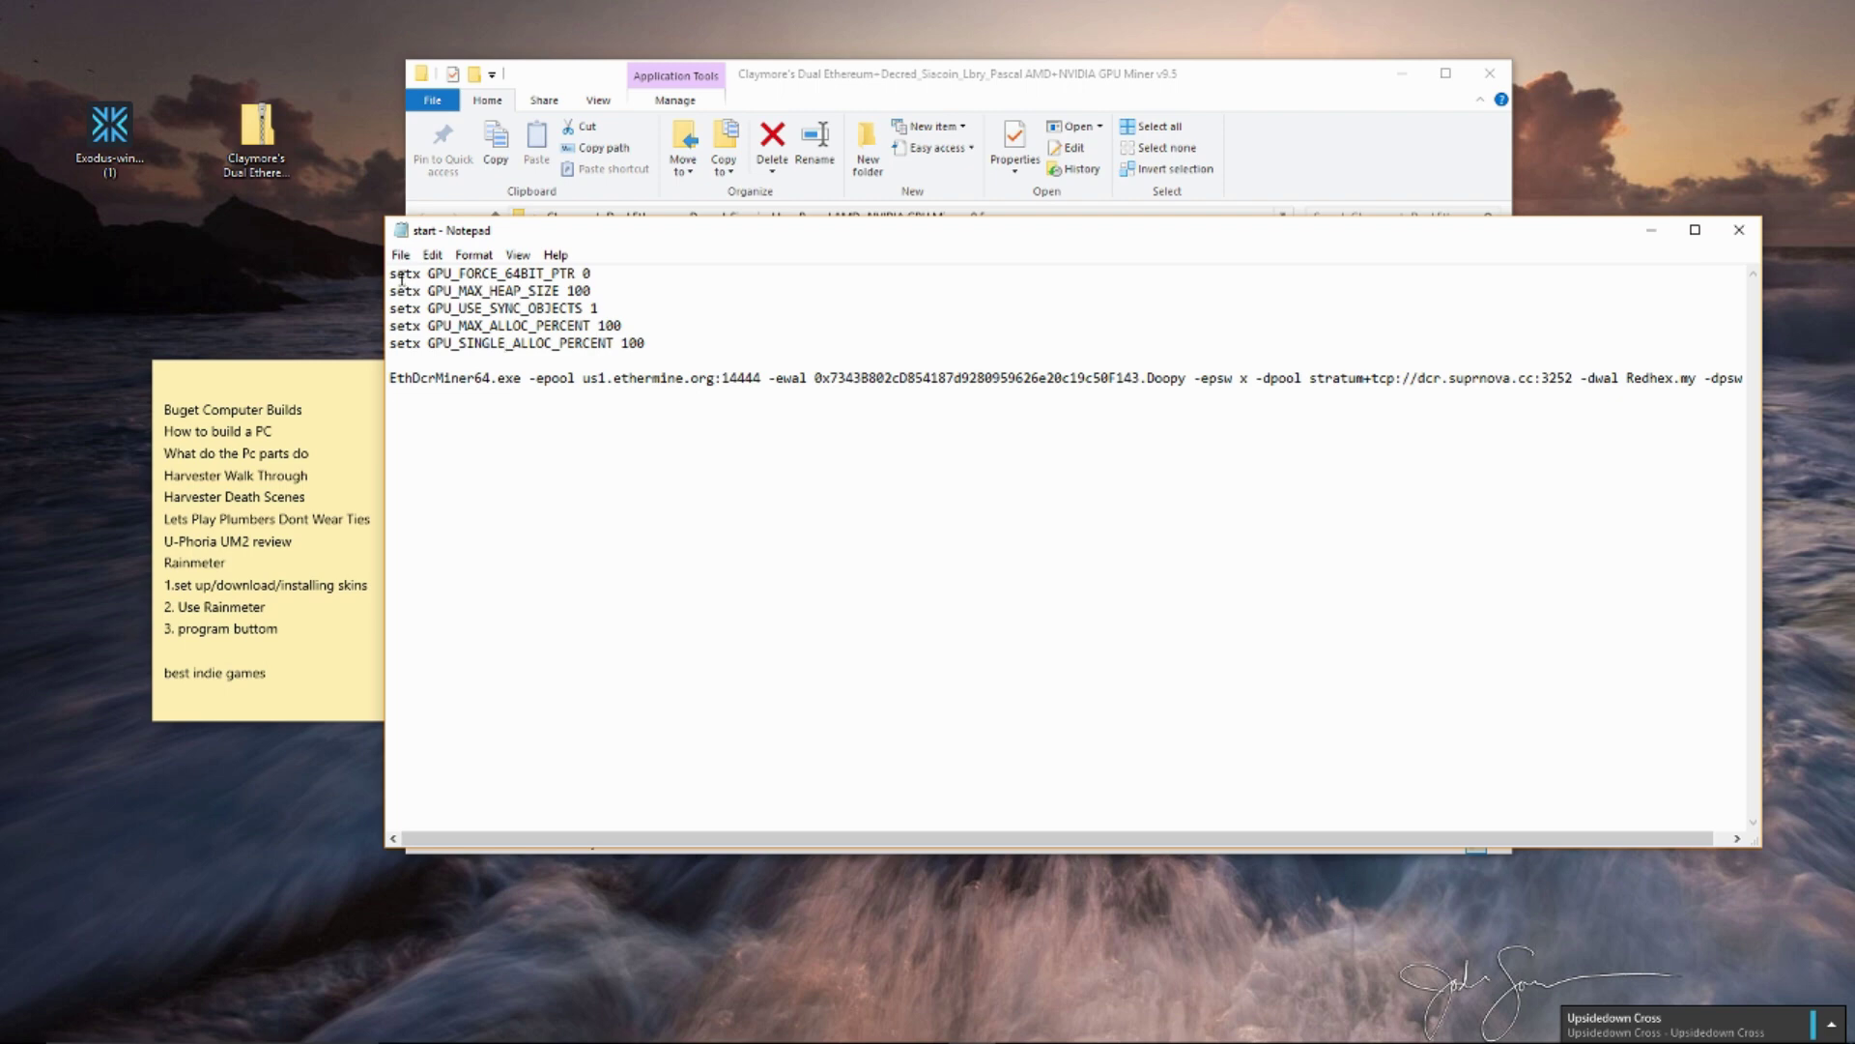
{"action": "left_click_drag", "start_coordinate": [401, 278], "coordinate": [657, 348]}
{"action": "left_click", "coordinate": [675, 269]}
{"action": "right_click", "coordinate": [688, 295]}
{"action": "left_click", "coordinate": [785, 307]}
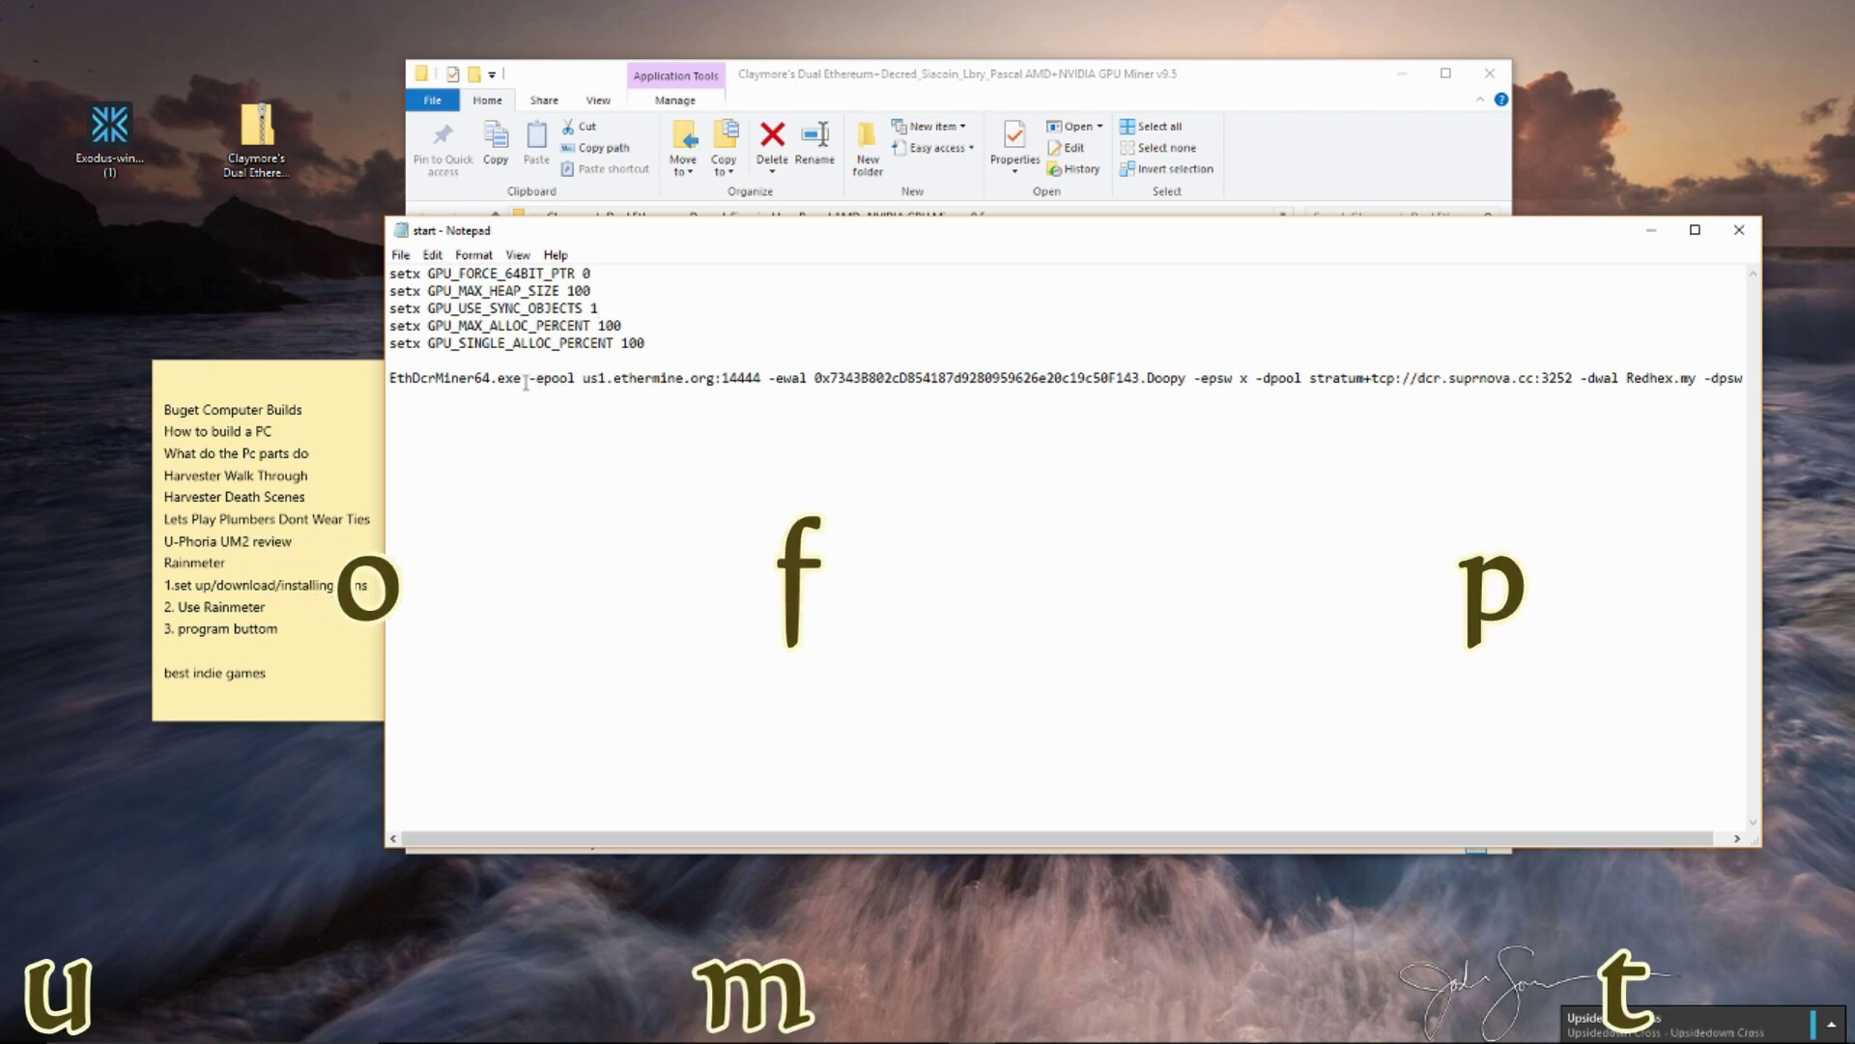
Highlight the -epool option and its pool address us1.ethermine.org:14444 in the EthDcrMiner64.exe line
{"action": "left_click_drag", "start_coordinate": [529, 378], "coordinate": [576, 379]}
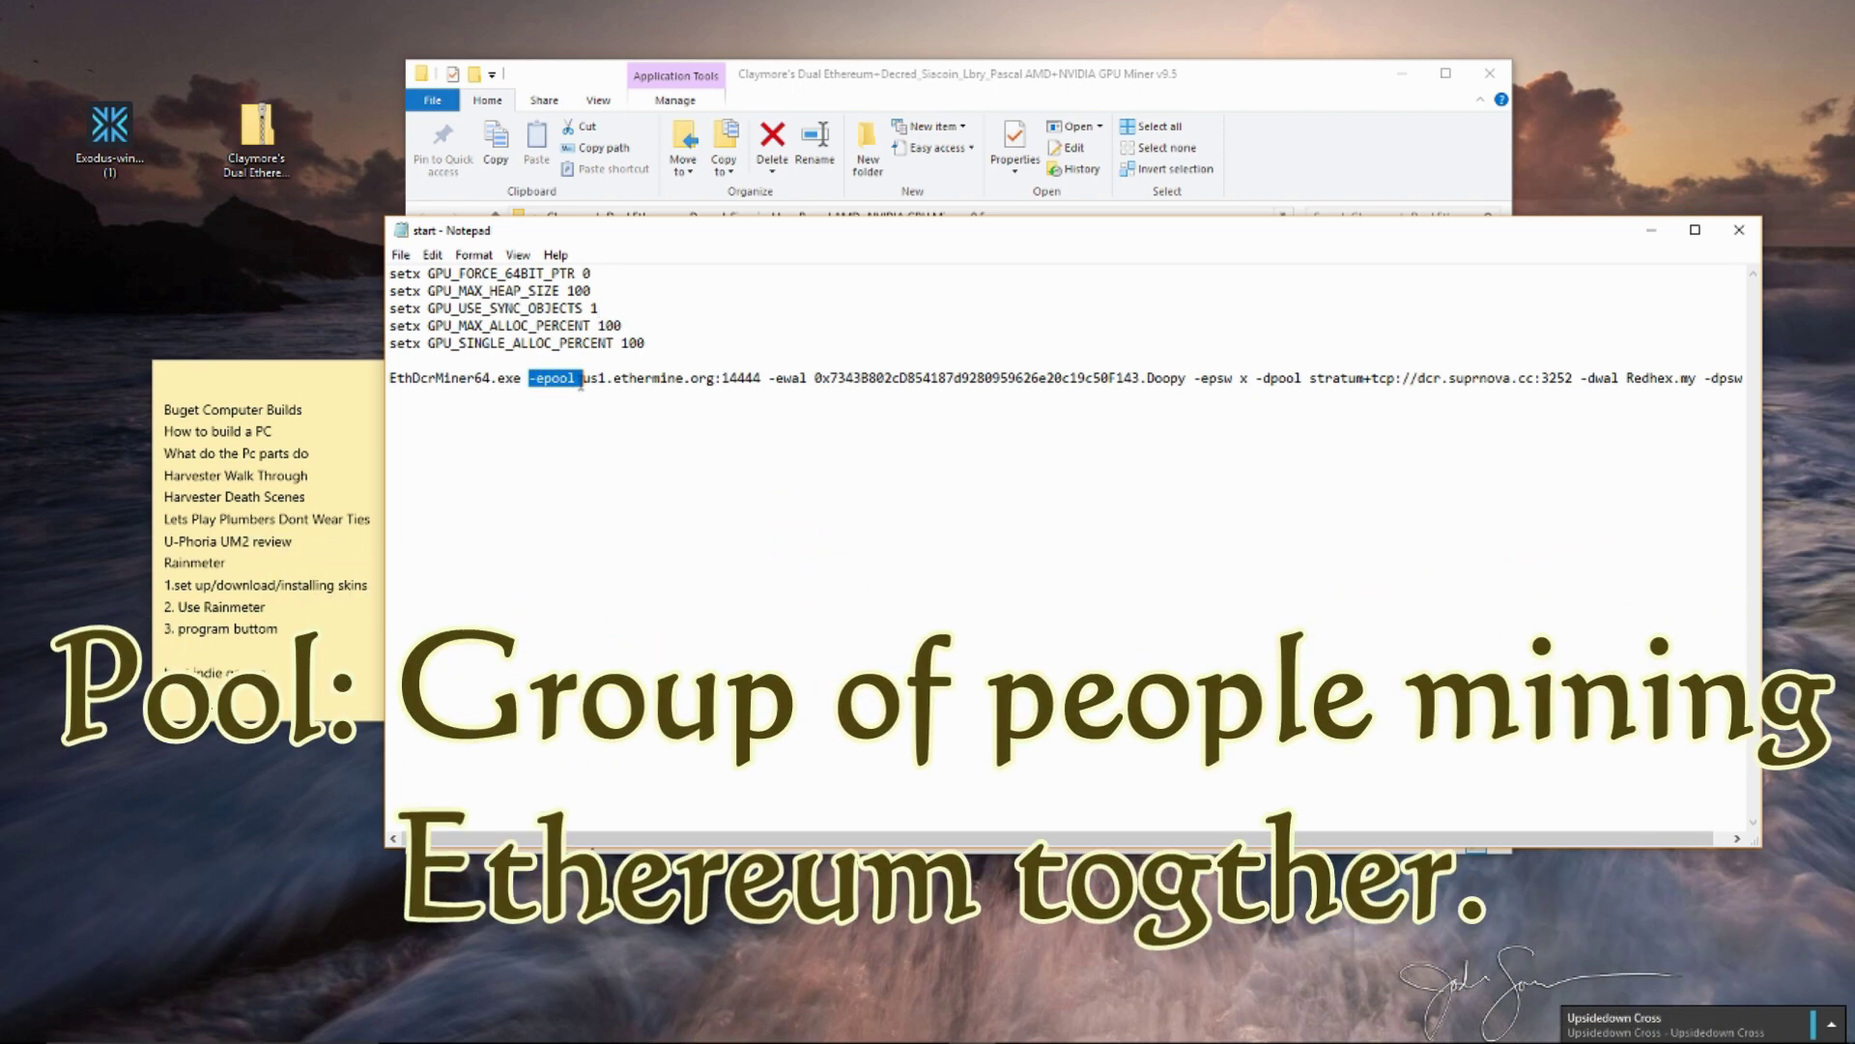
{"action": "left_click_drag", "start_coordinate": [582, 378], "coordinate": [763, 378]}
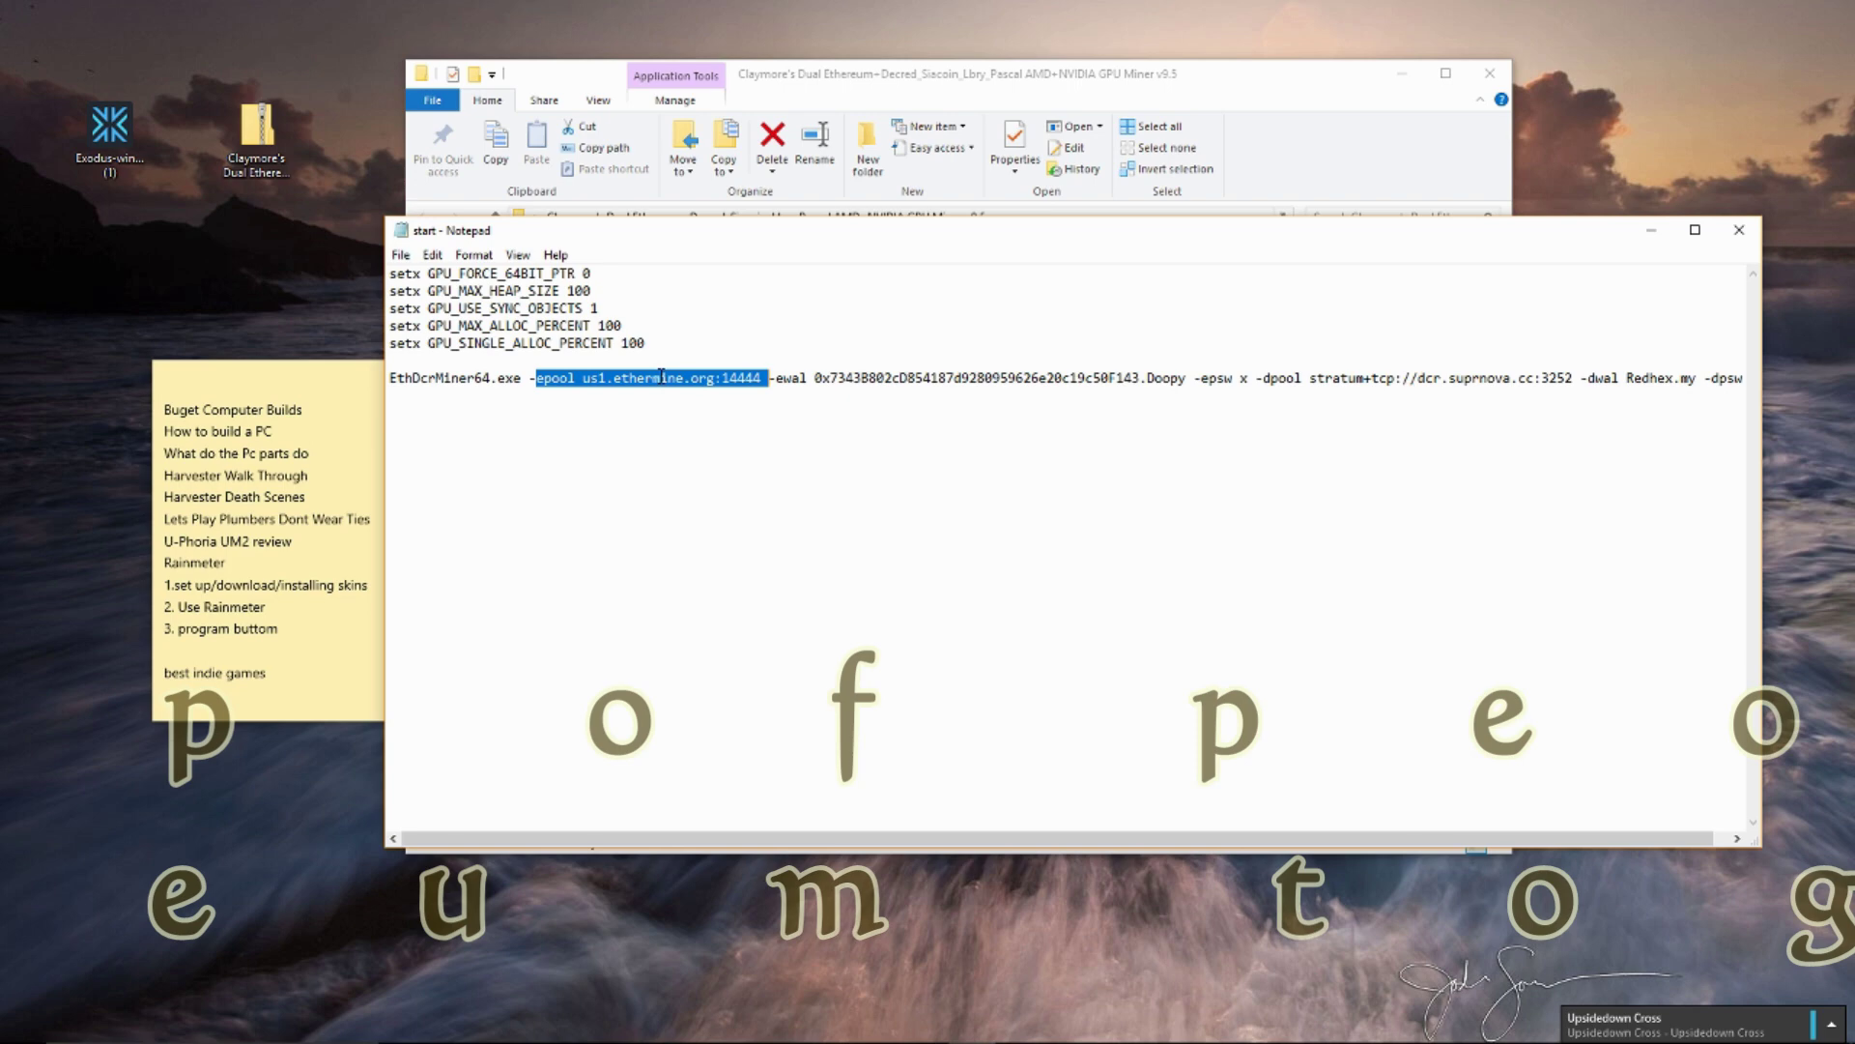
Highlight the wallet address after the -ewal option in the EthDcrMiner64.exe line
{"action": "left_click", "coordinate": [733, 377]}
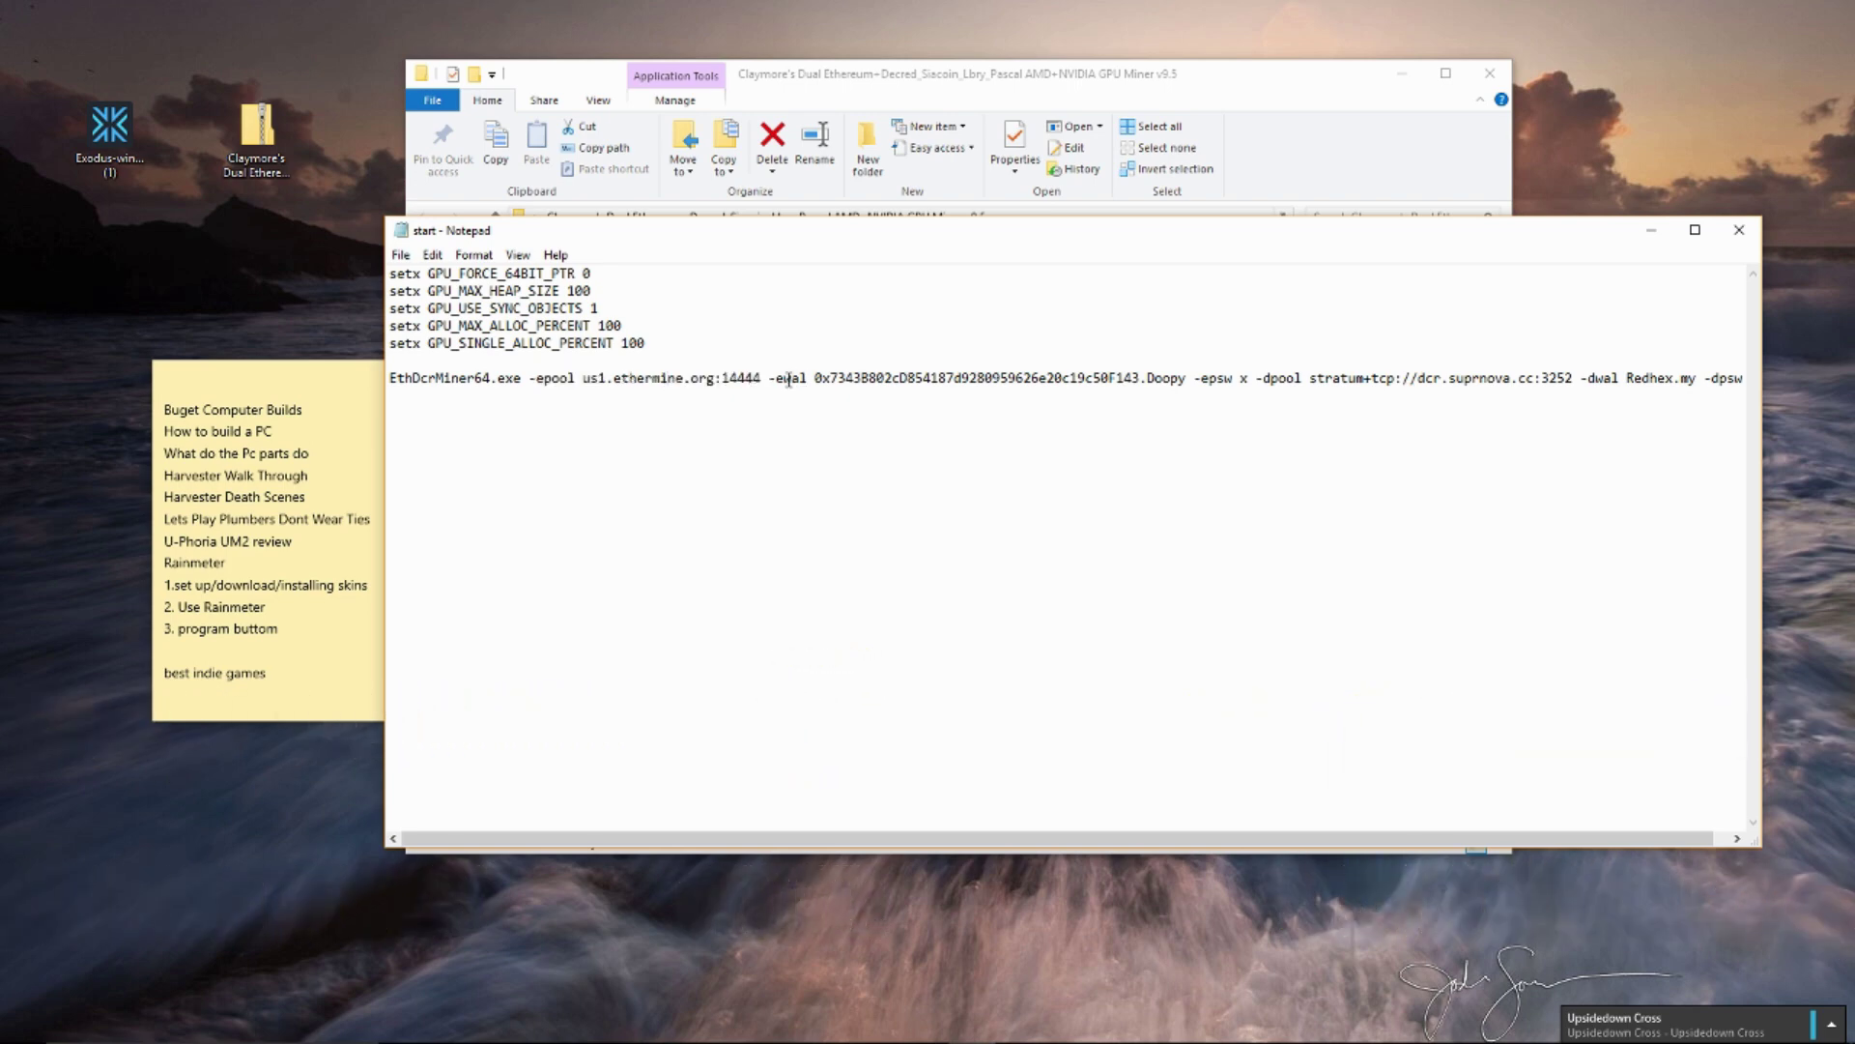
{"action": "left_click_drag", "start_coordinate": [770, 378], "coordinate": [1139, 377]}
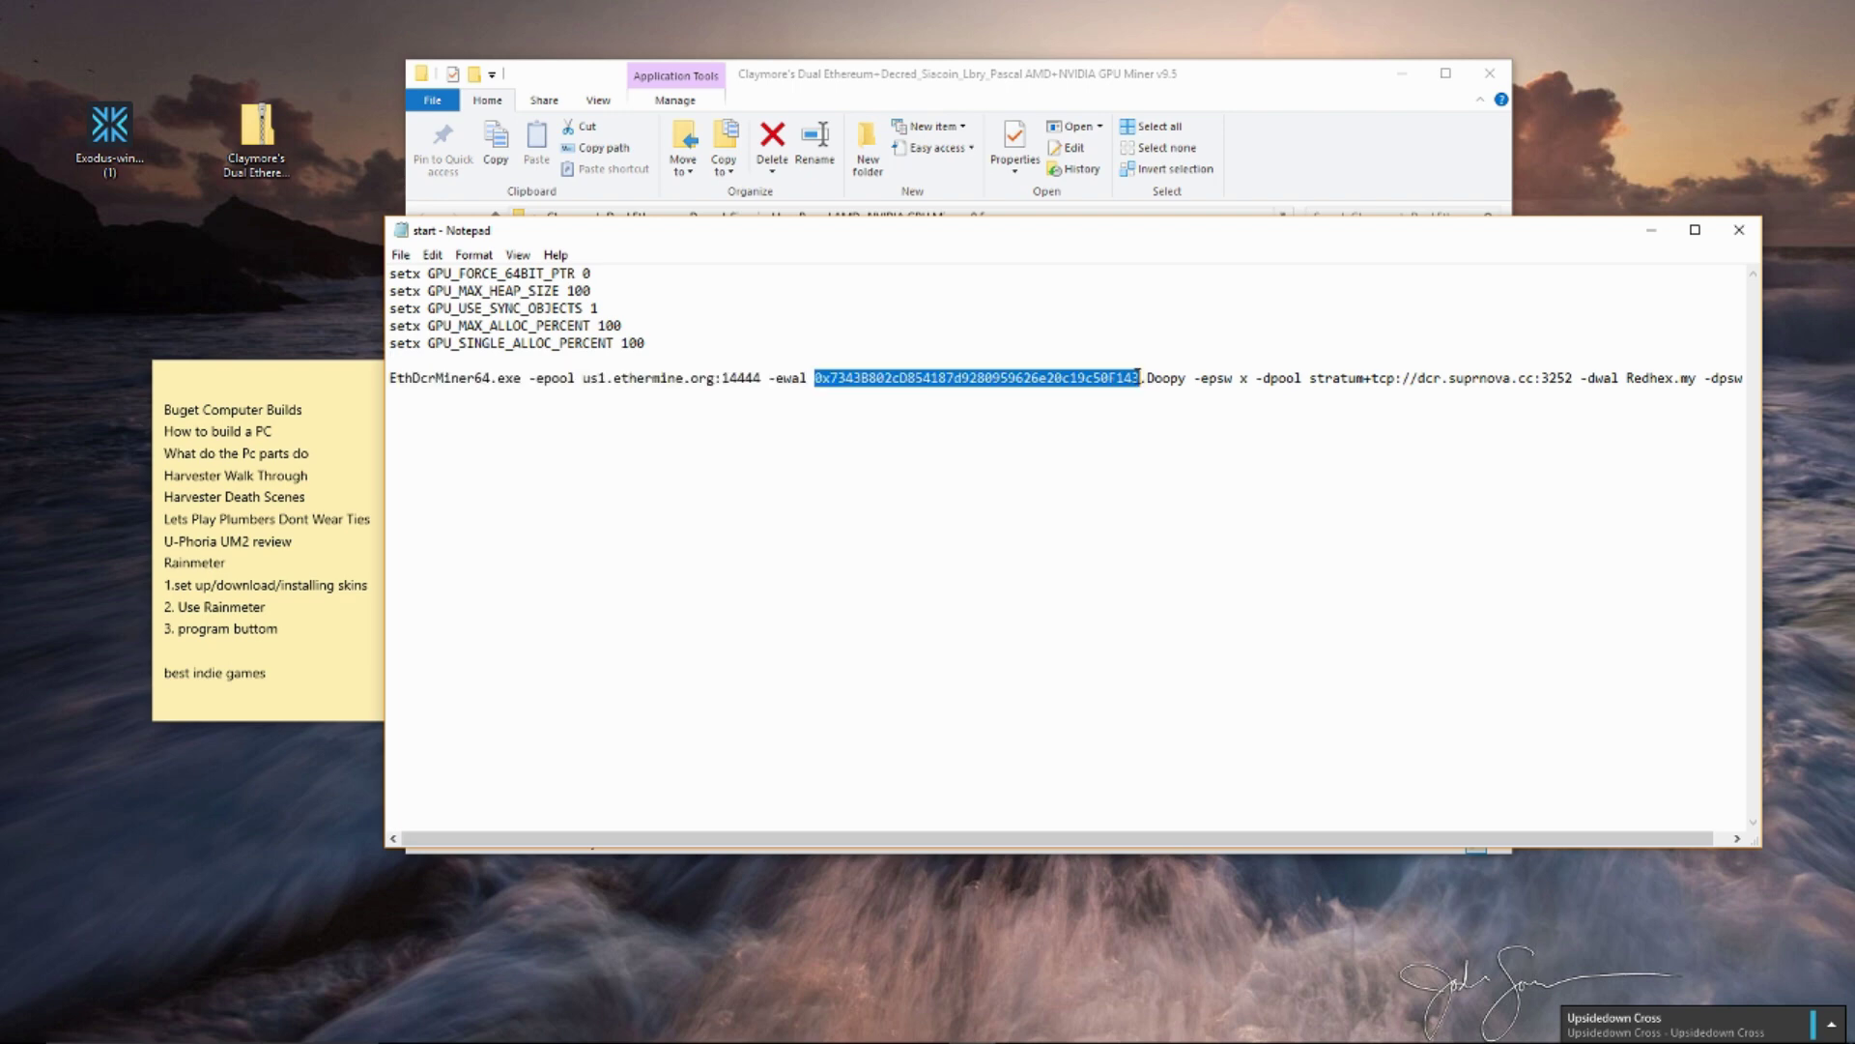
{"action": "right_click", "coordinate": [850, 375]}
{"action": "left_click_drag", "start_coordinate": [1237, 450], "coordinate": [1219, 443]}
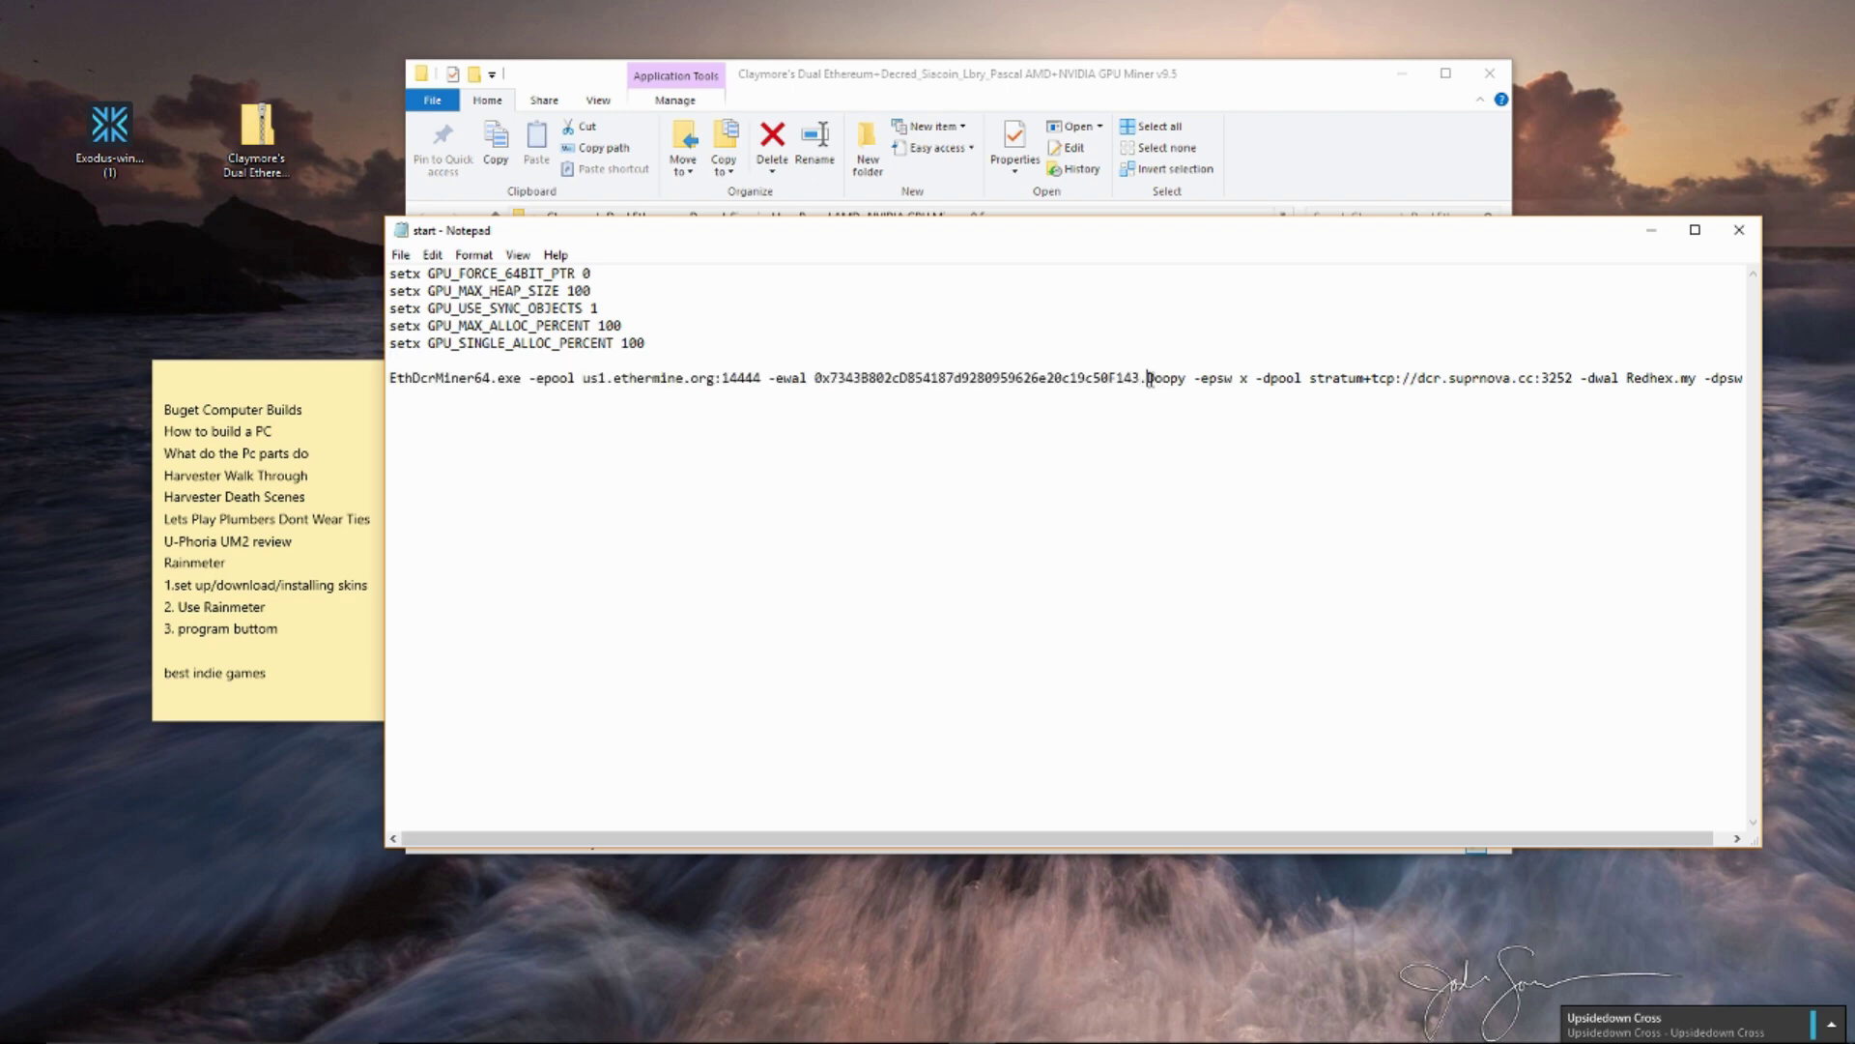
Highlight the worker name following the wallet address and the -dpool stratum address in the EthDcrMiner64.exe line
{"action": "left_click_drag", "start_coordinate": [1147, 378], "coordinate": [1179, 382]}
{"action": "left_click", "coordinate": [1214, 425]}
{"action": "left_click_drag", "start_coordinate": [1286, 377], "coordinate": [1549, 378]}
{"action": "left_click", "coordinate": [1432, 506]}
Switch to the ethermine.org home page in Chrome and maximize the browser window
{"action": "mouse_move", "coordinate": [734, 1026]}
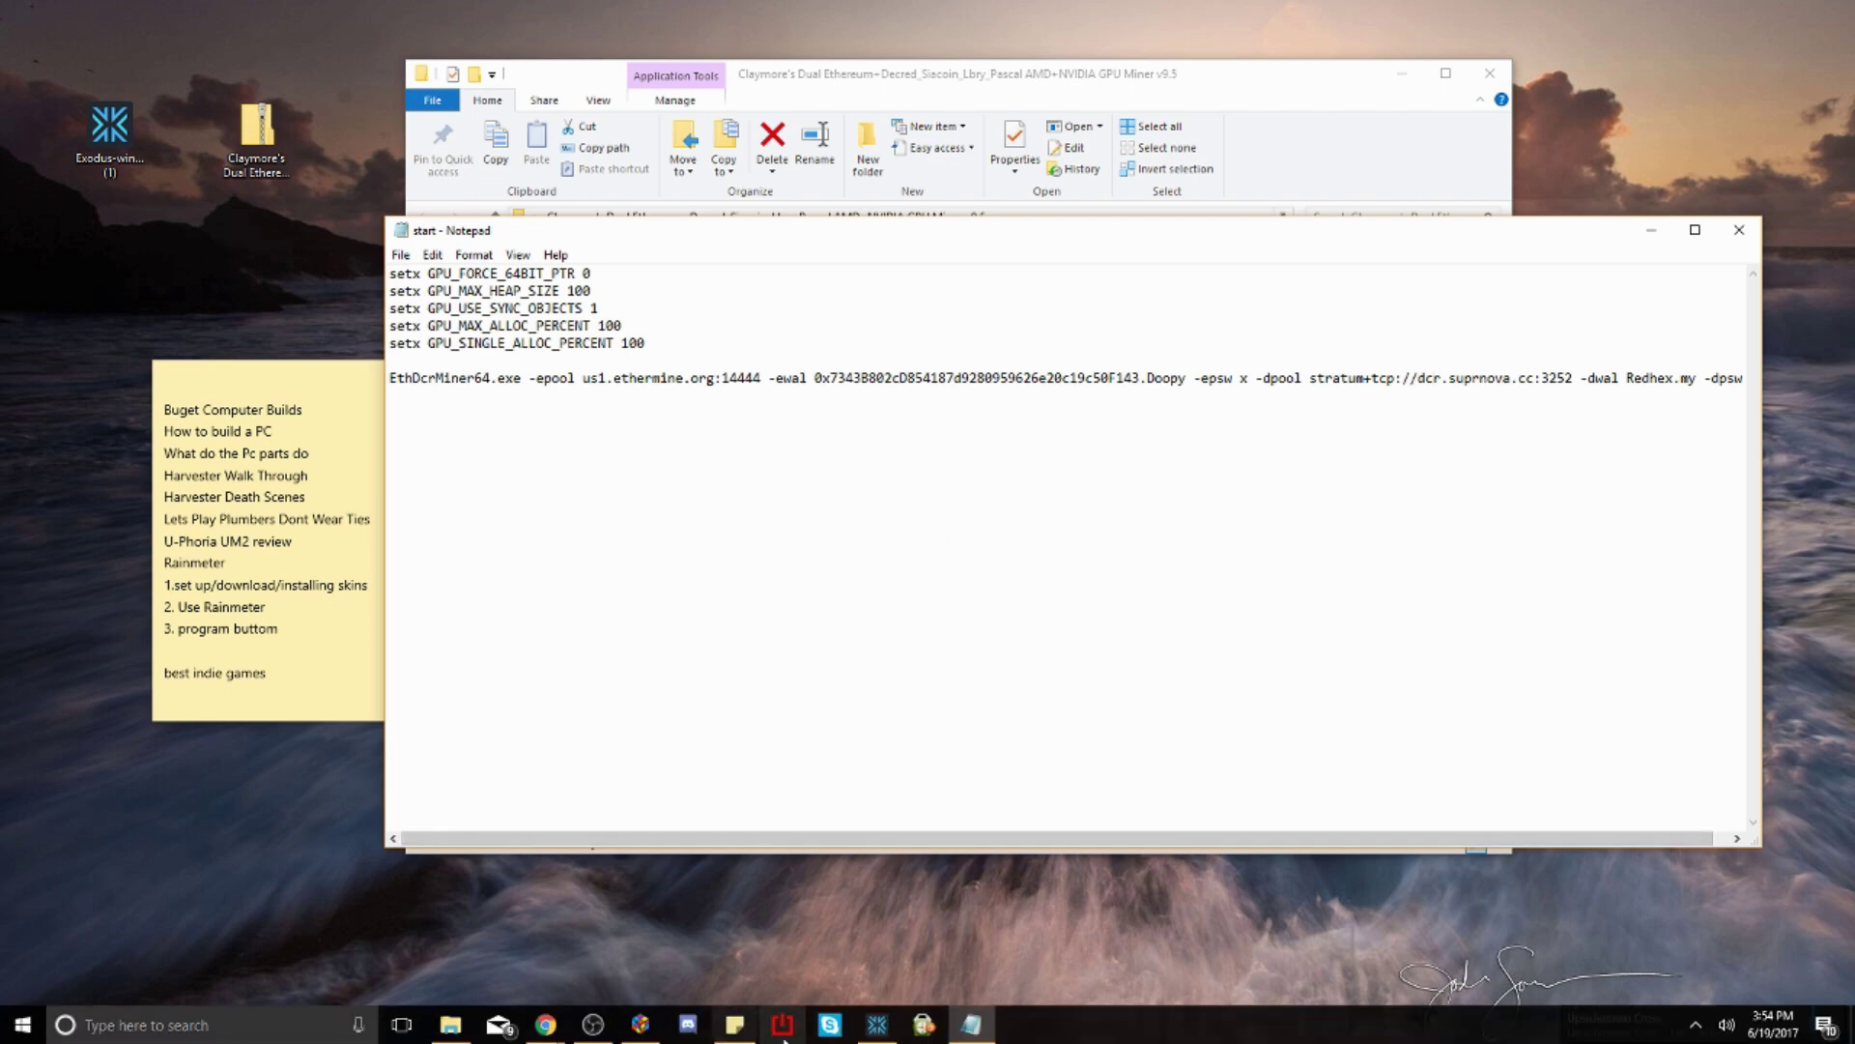
{"action": "mouse_move", "coordinate": [548, 1029]}
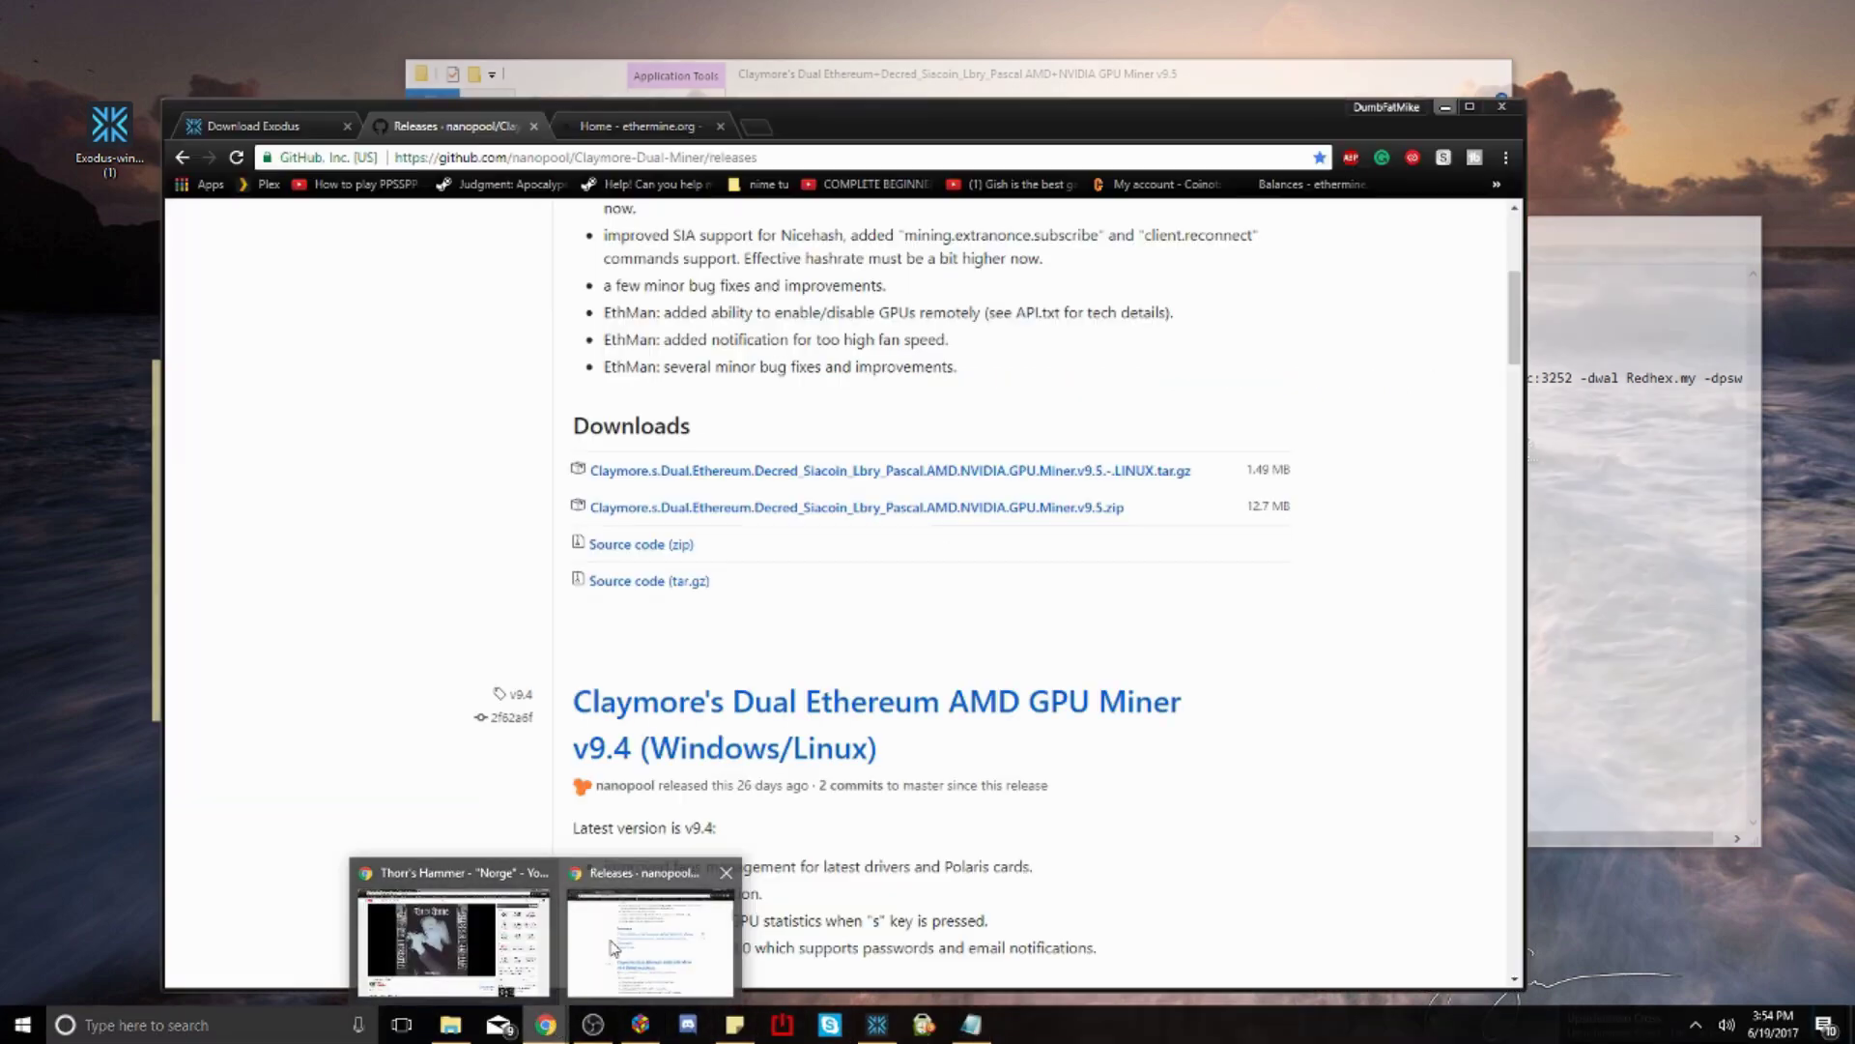
{"action": "left_click", "coordinate": [464, 942]}
{"action": "left_click", "coordinate": [649, 128]}
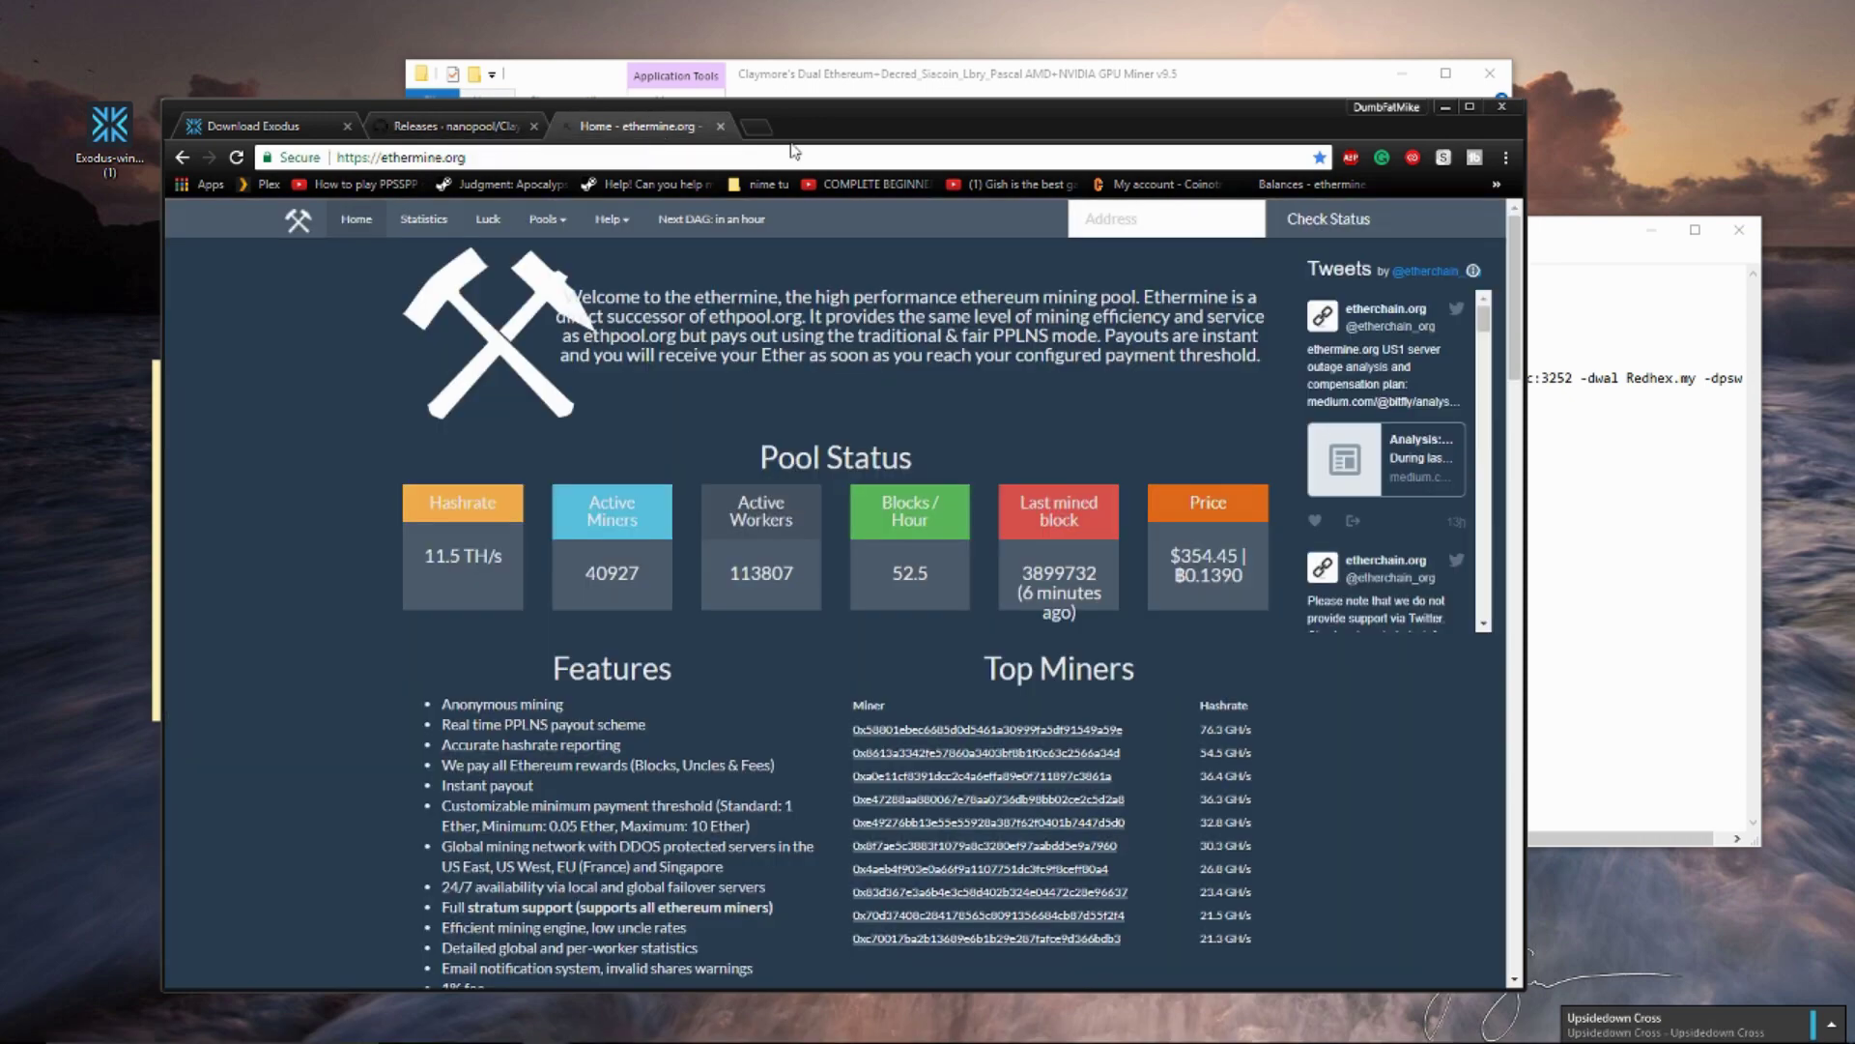
{"action": "left_click_drag", "start_coordinate": [866, 119], "coordinate": [950, 12]}
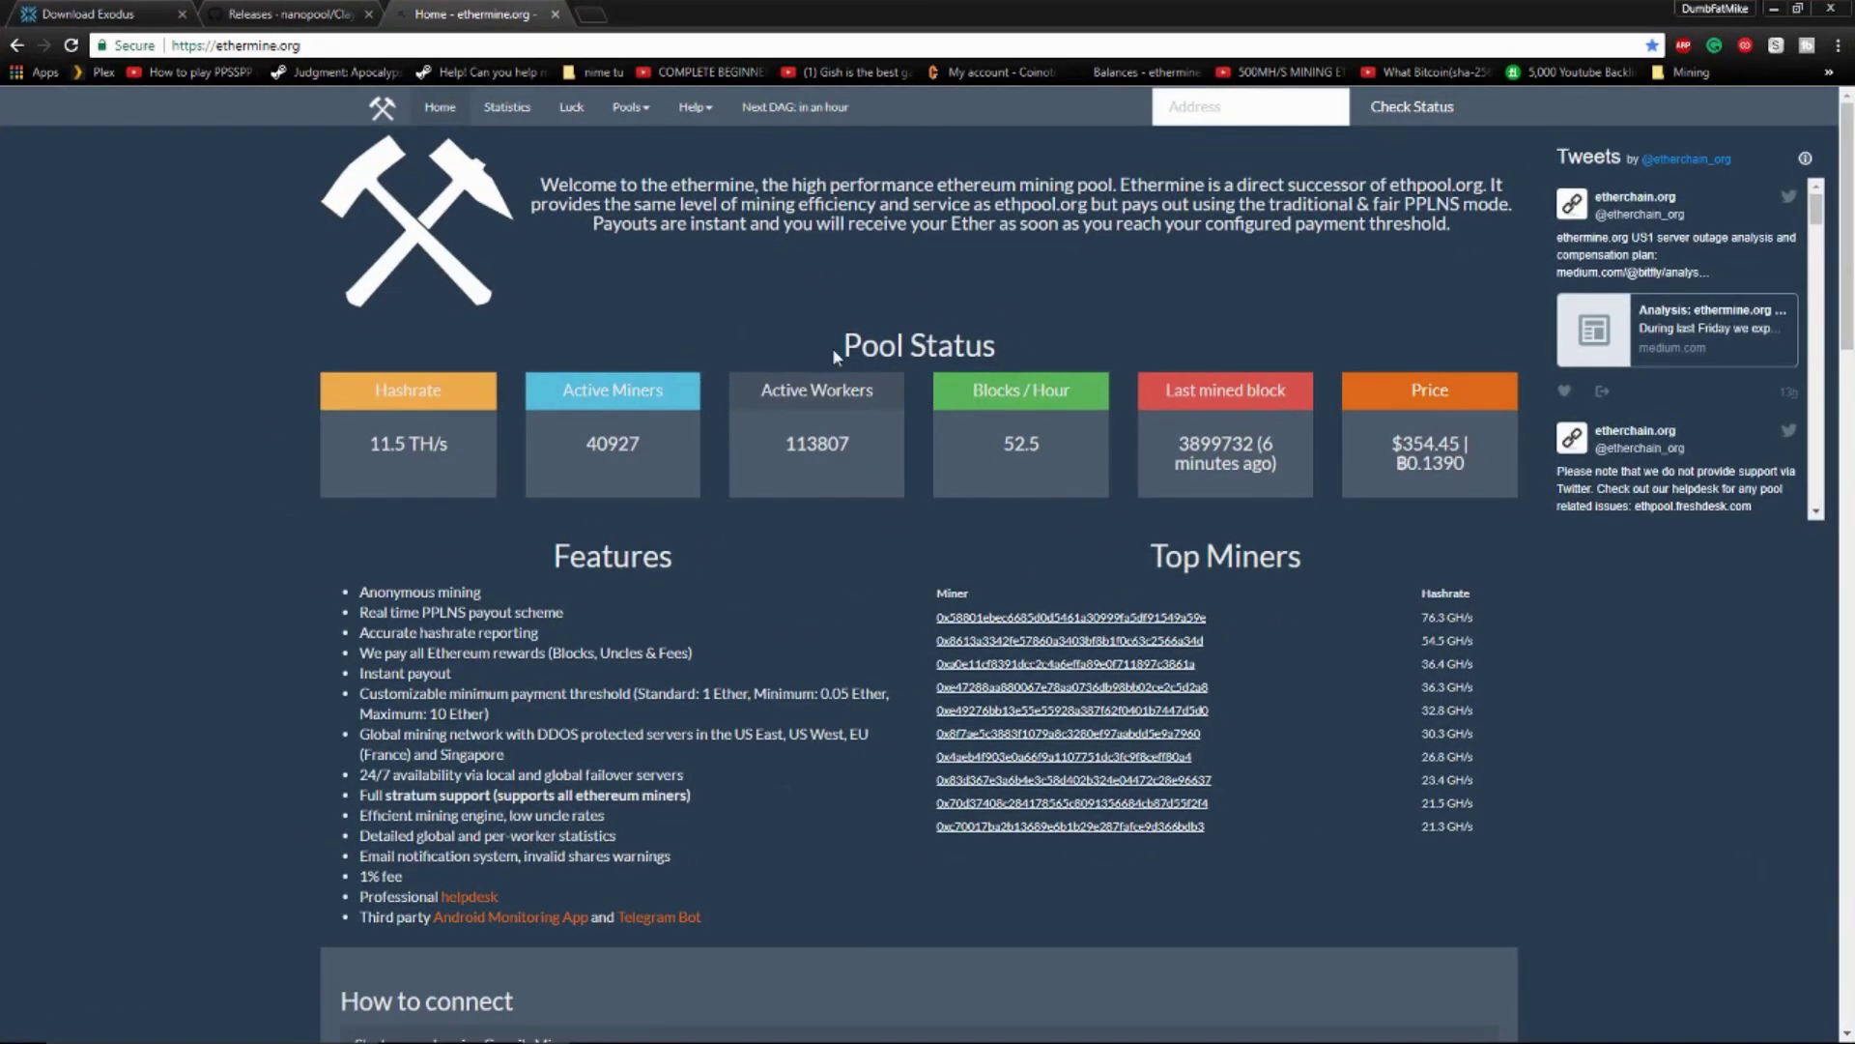
Copy the North America (East) stratum server address us1.ethermine.org:14444 from ethermine.org's connection instructions
{"action": "scroll", "coordinate": [690, 496], "scroll_direction": "down", "scroll_amount": 10}
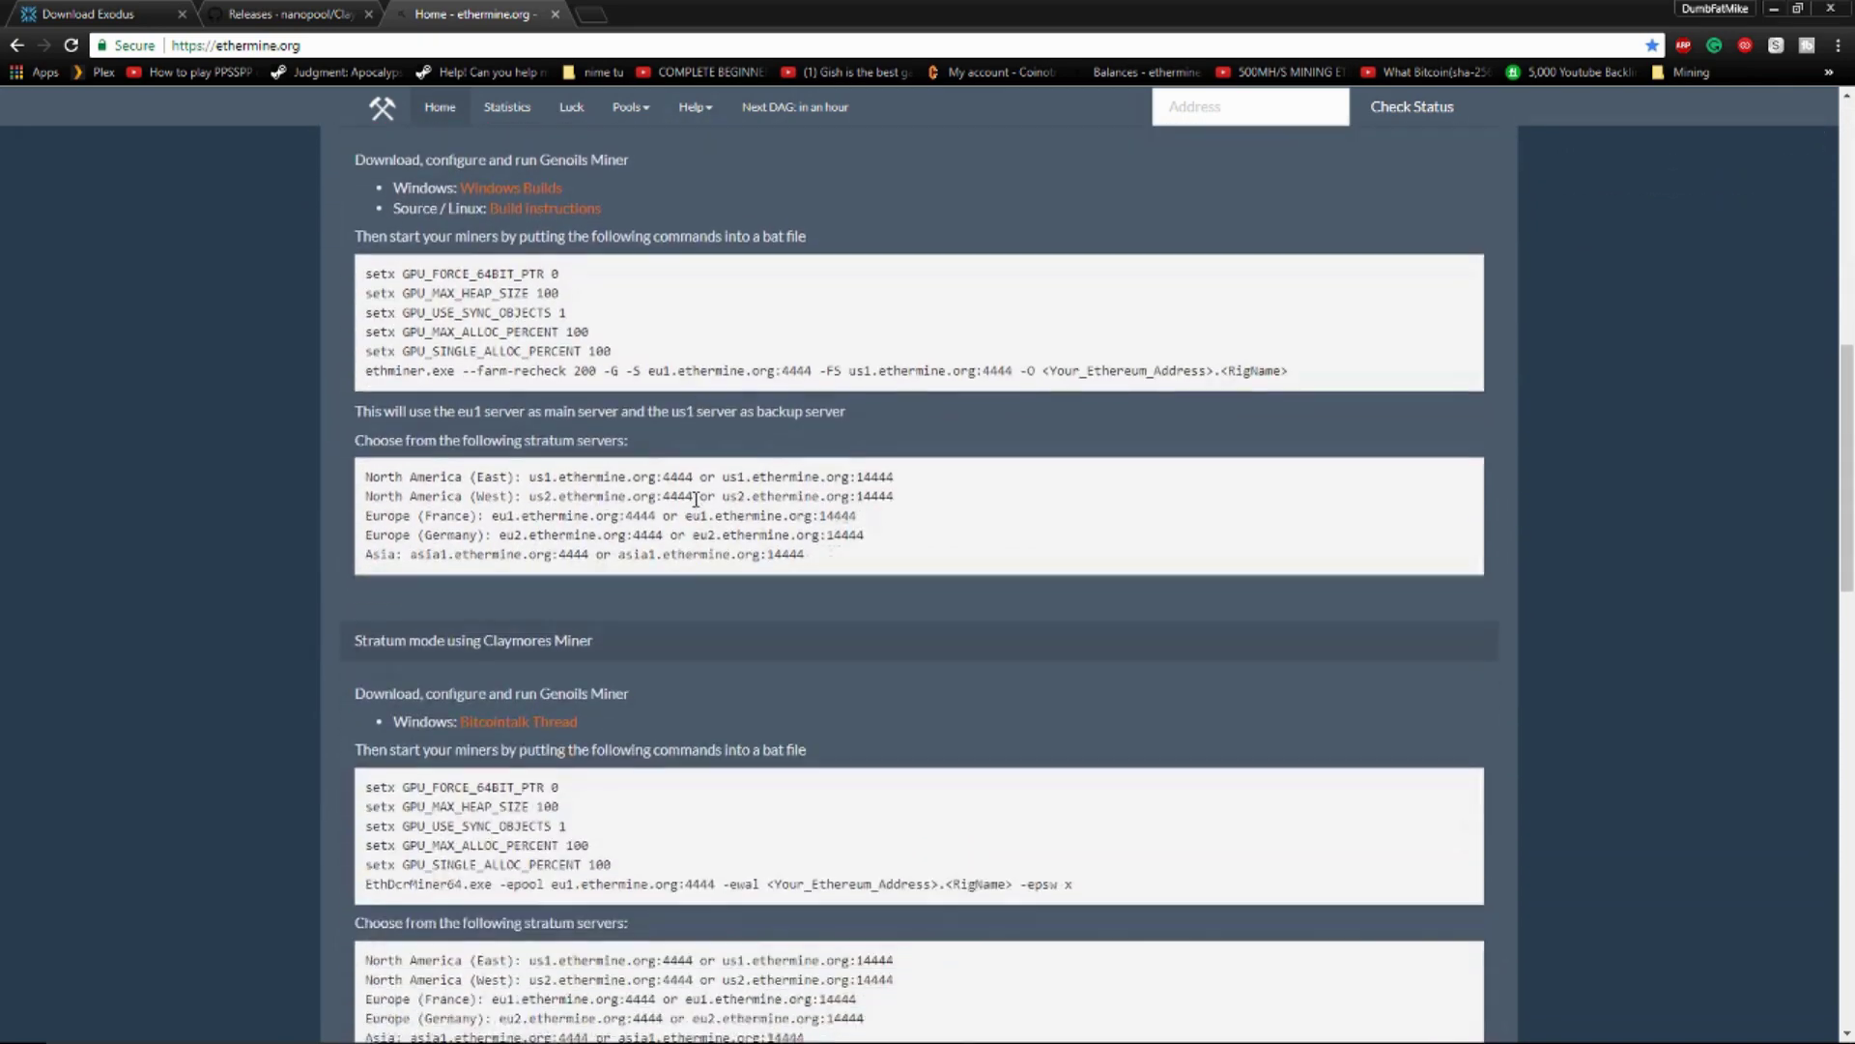
{"action": "scroll", "coordinate": [695, 499], "scroll_direction": "down", "scroll_amount": 1}
{"action": "scroll", "coordinate": [695, 498], "scroll_direction": "up", "scroll_amount": 1}
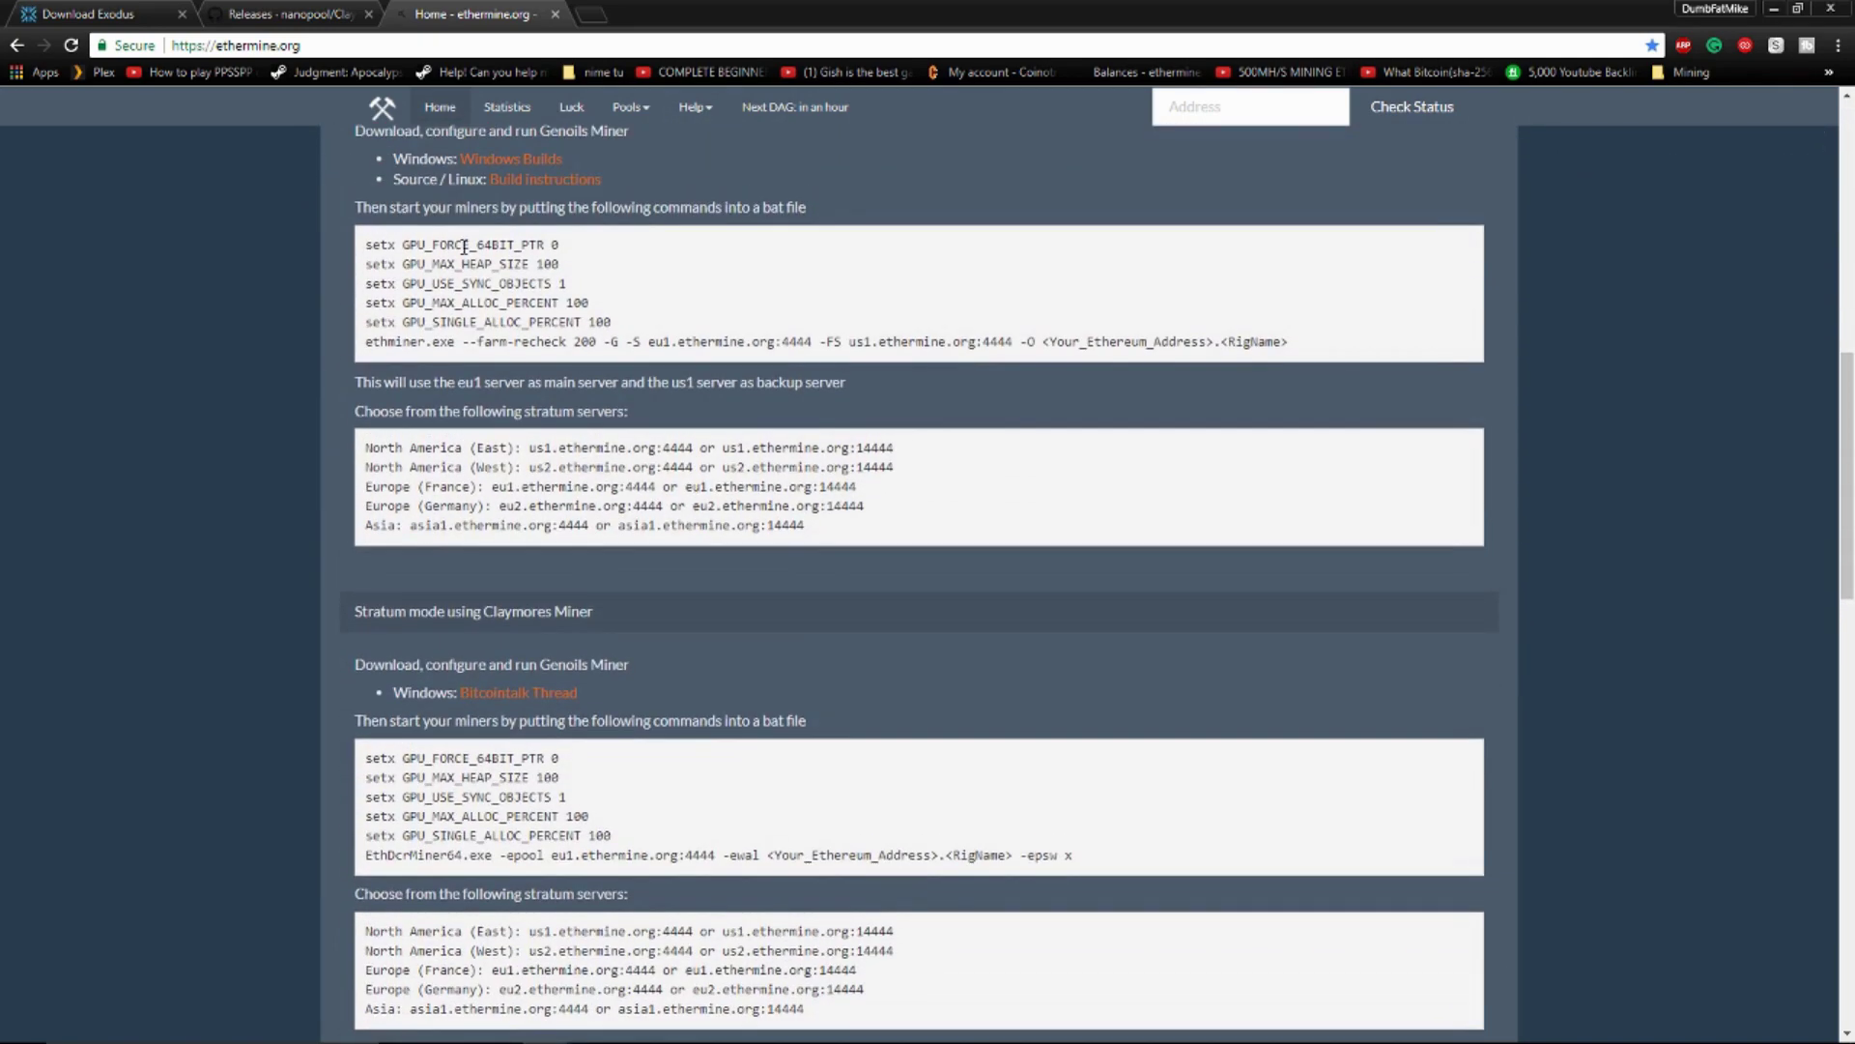
{"action": "scroll", "coordinate": [346, 249], "scroll_direction": "down", "scroll_amount": 5}
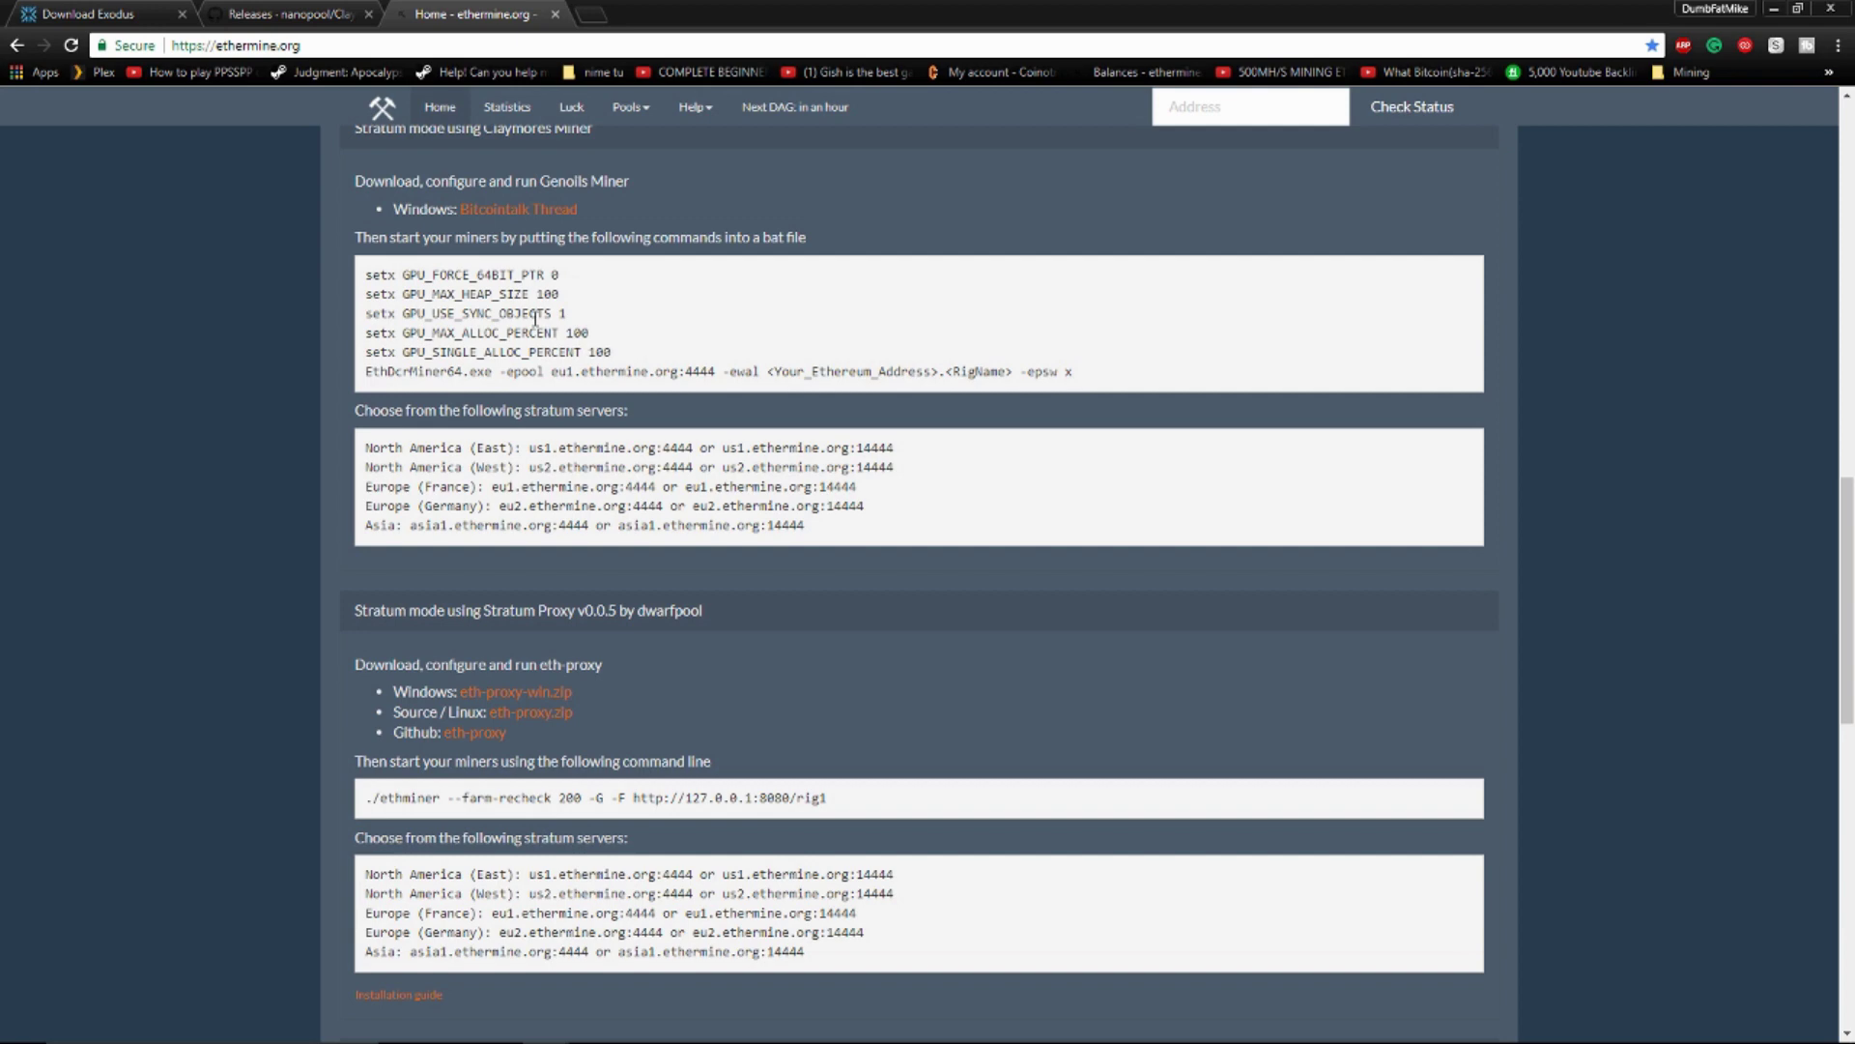
{"action": "scroll", "coordinate": [483, 413], "scroll_direction": "down", "scroll_amount": 6}
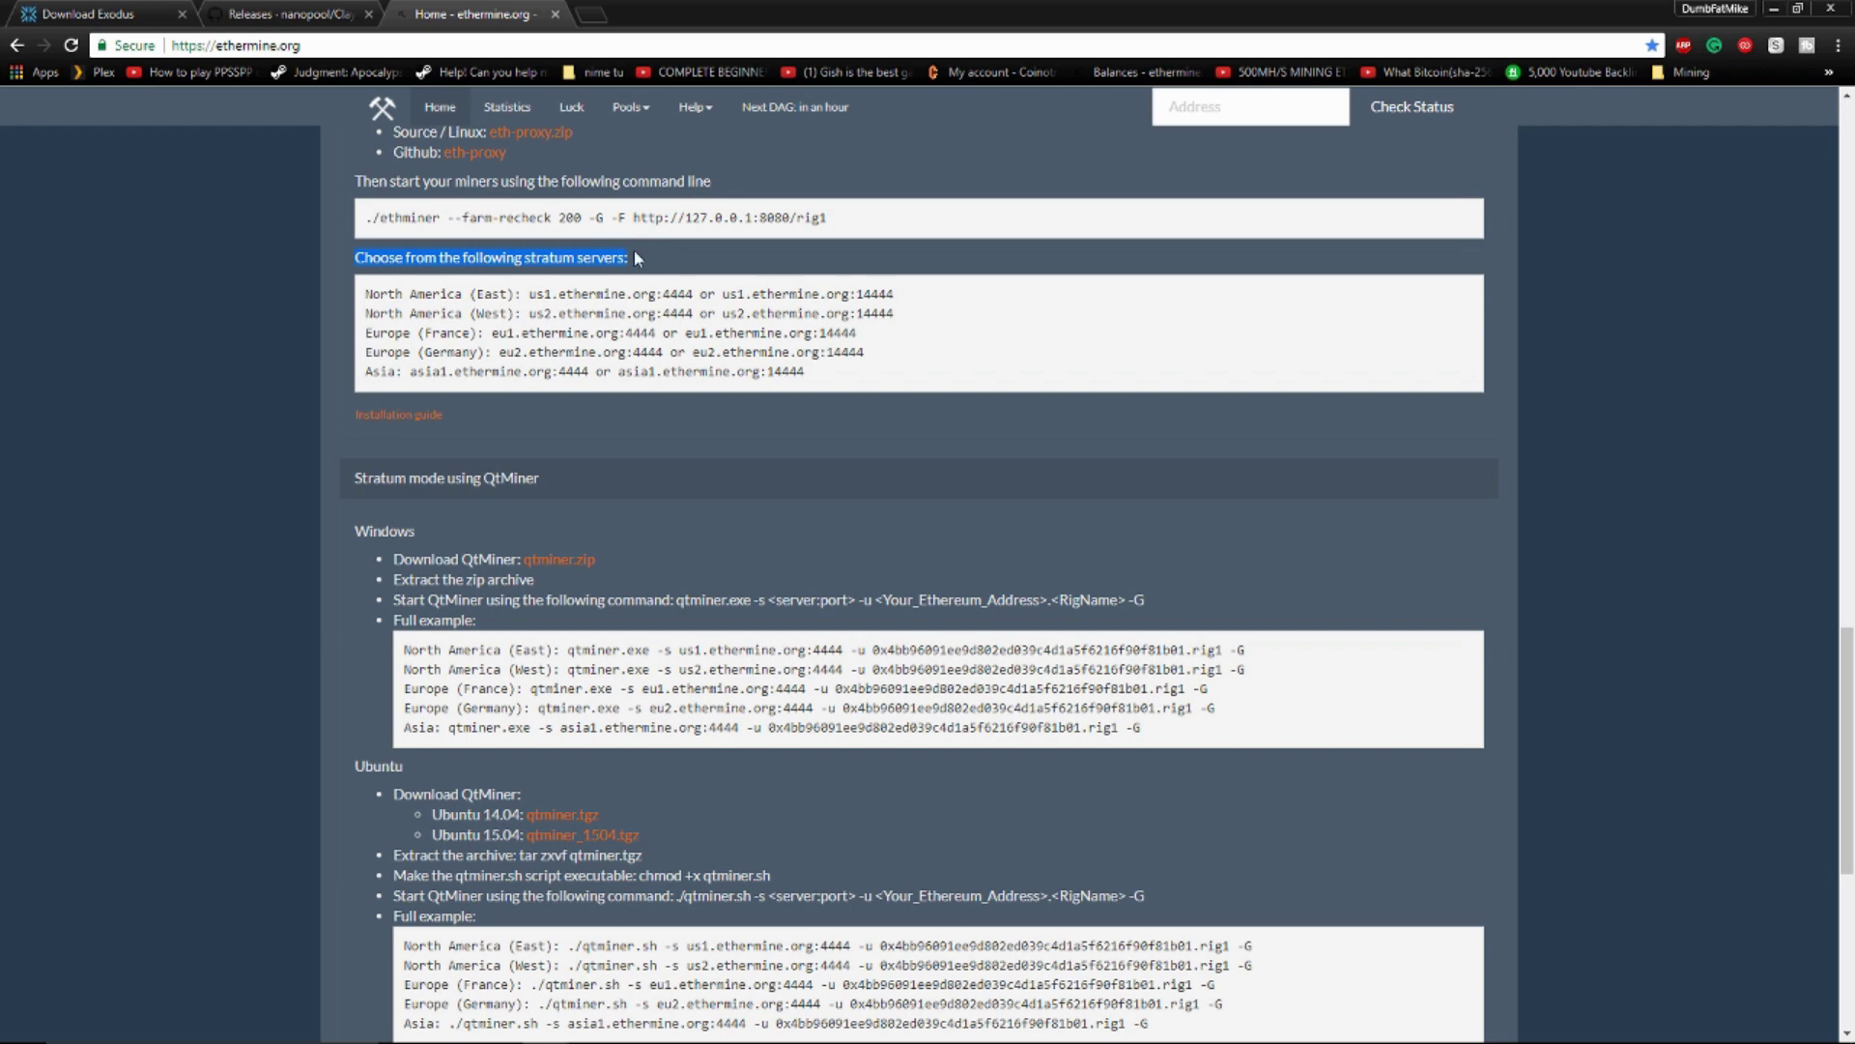
{"action": "scroll", "coordinate": [599, 280], "scroll_direction": "down", "scroll_amount": 1}
{"action": "scroll", "coordinate": [547, 319], "scroll_direction": "up", "scroll_amount": 1}
{"action": "left_click_drag", "start_coordinate": [528, 291], "coordinate": [821, 292]}
{"action": "left_click_drag", "start_coordinate": [509, 332], "coordinate": [895, 294]}
{"action": "right_click", "coordinate": [862, 295]}
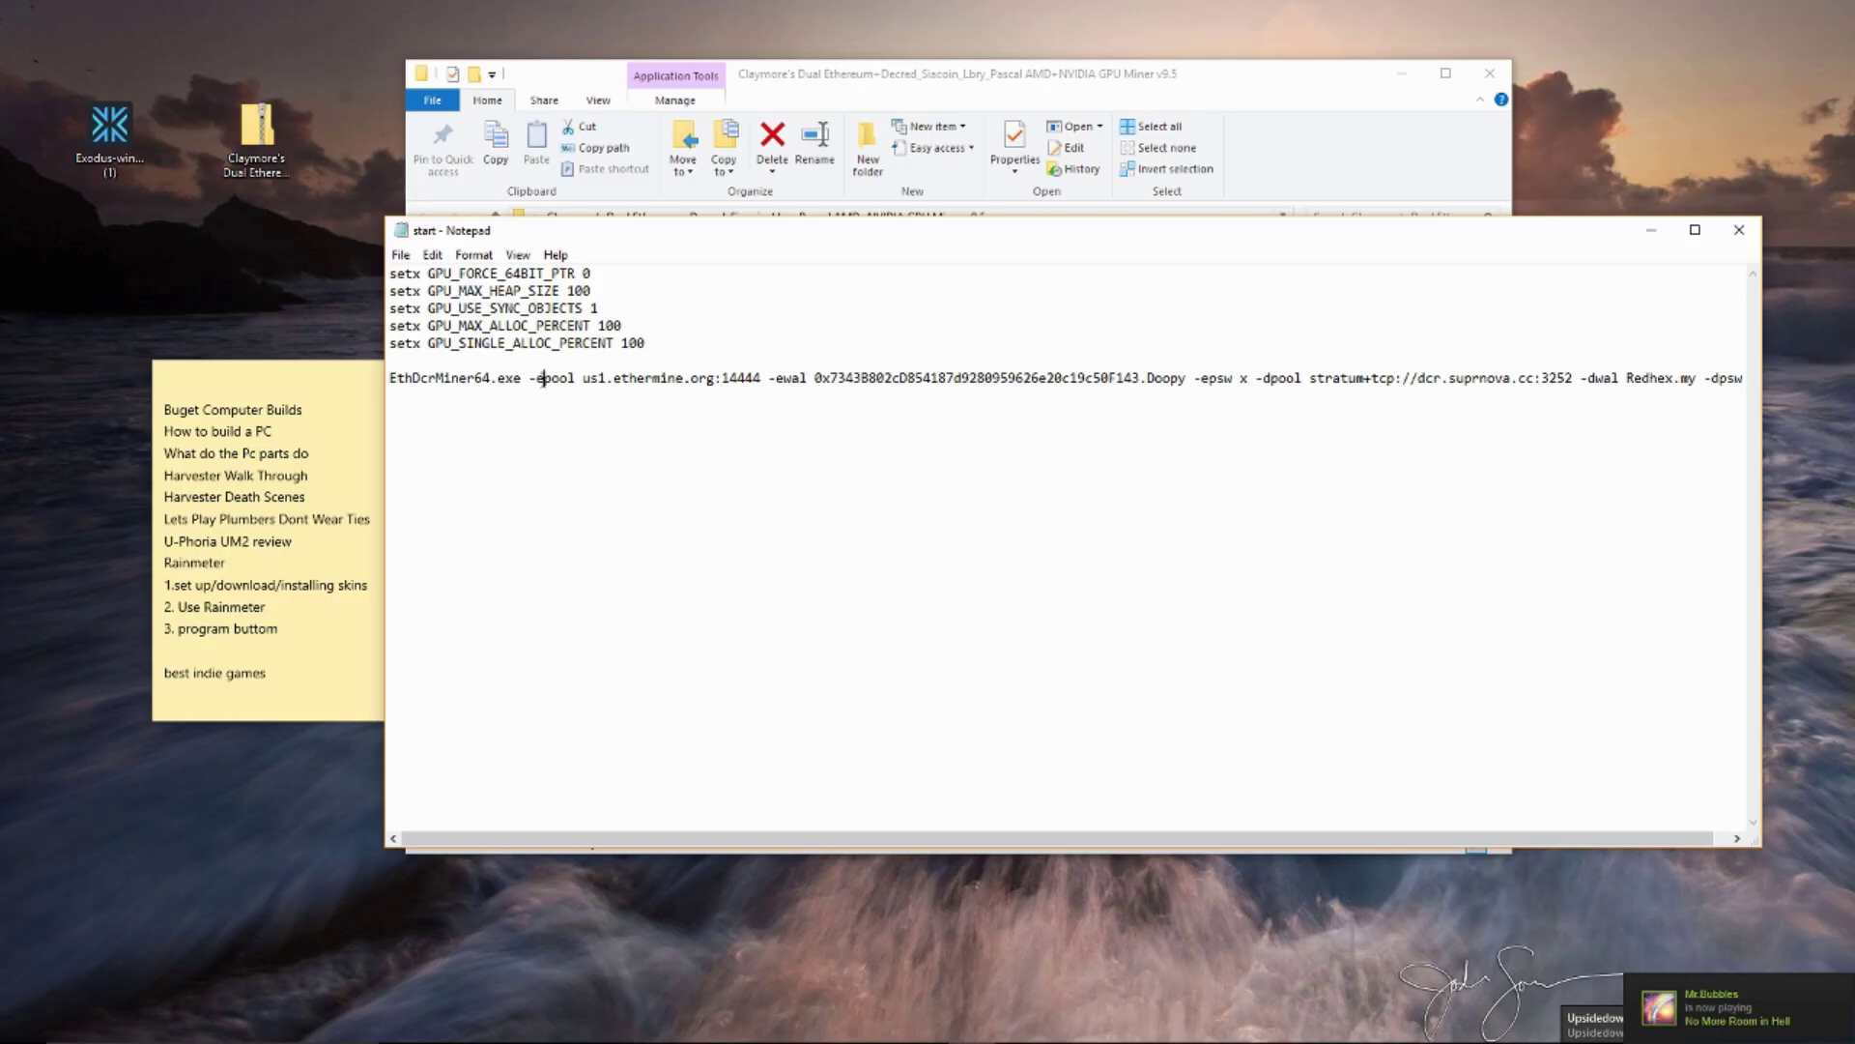
Replace the pool address after -epool in the start batch file with the copied us1.ethermine.org:14444
{"action": "double_click", "coordinate": [542, 378]}
{"action": "left_click", "coordinate": [590, 378]}
{"action": "left_click_drag", "start_coordinate": [585, 379], "coordinate": [762, 380]}
{"action": "key", "text": "cmd+c"}
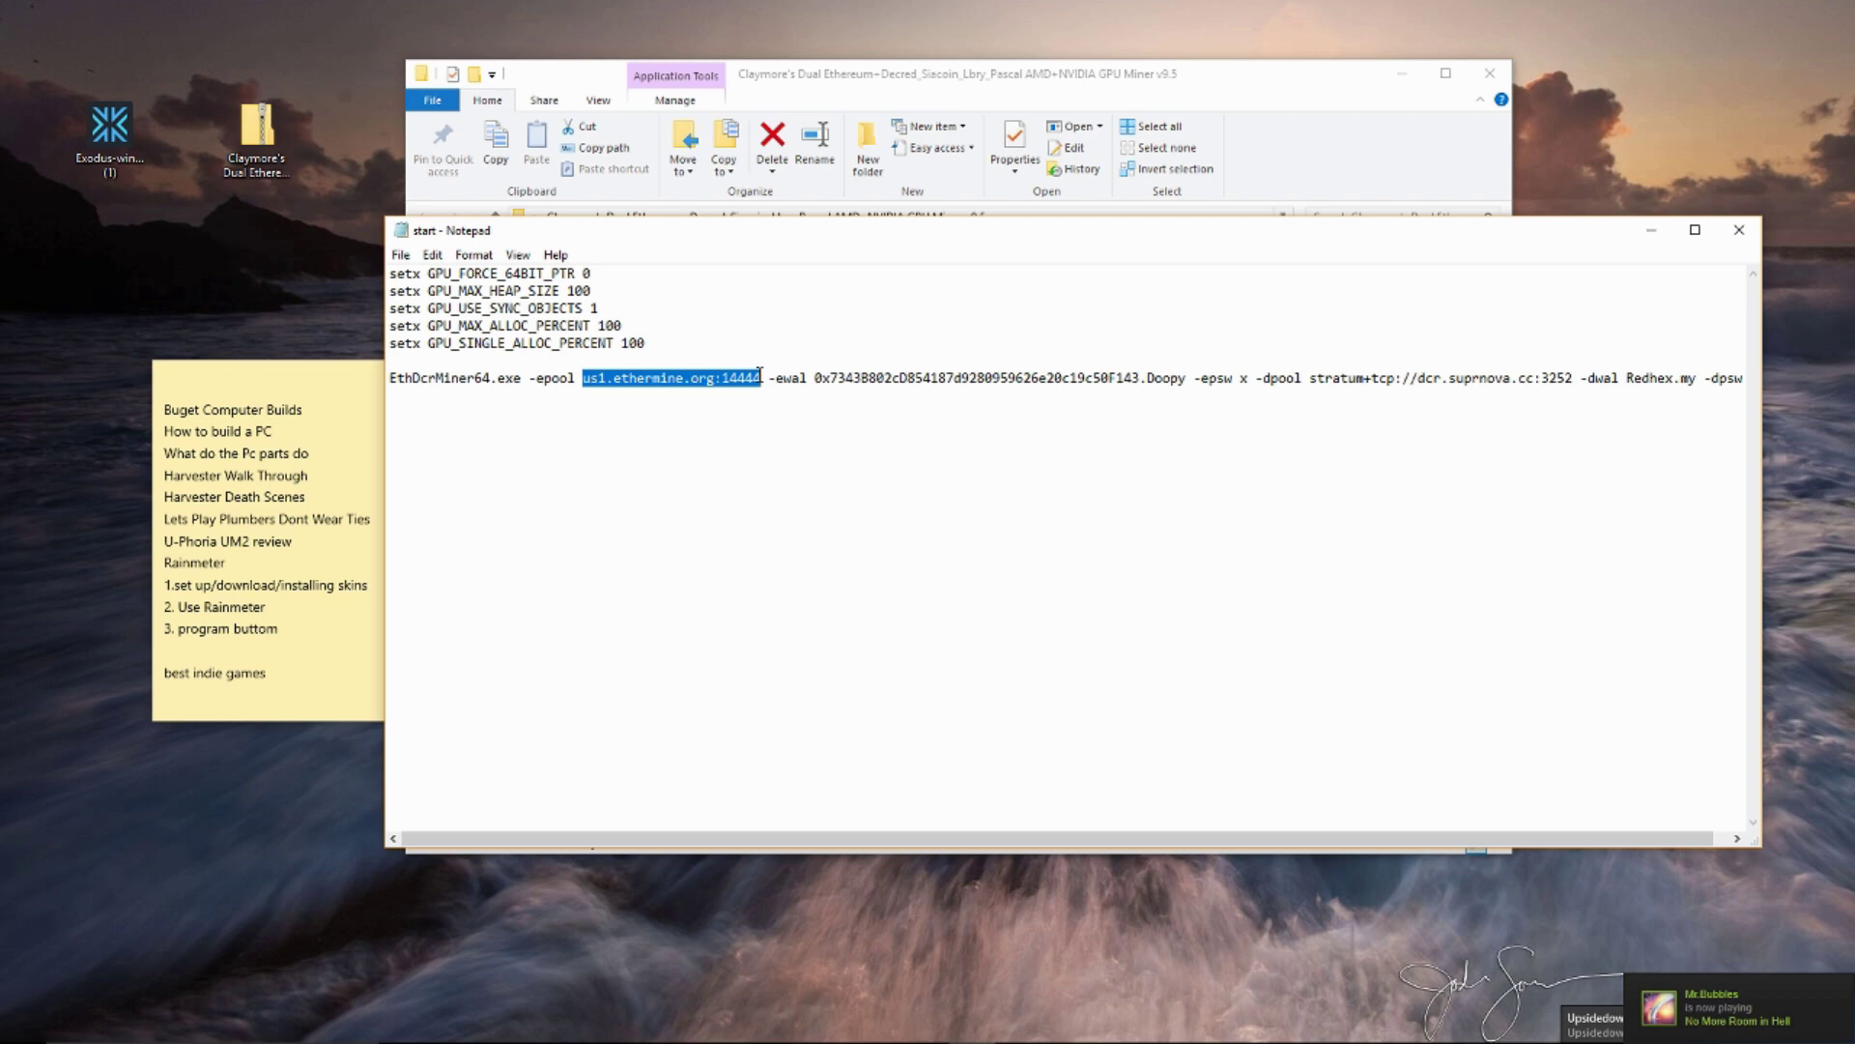
{"action": "right_click", "coordinate": [733, 384]}
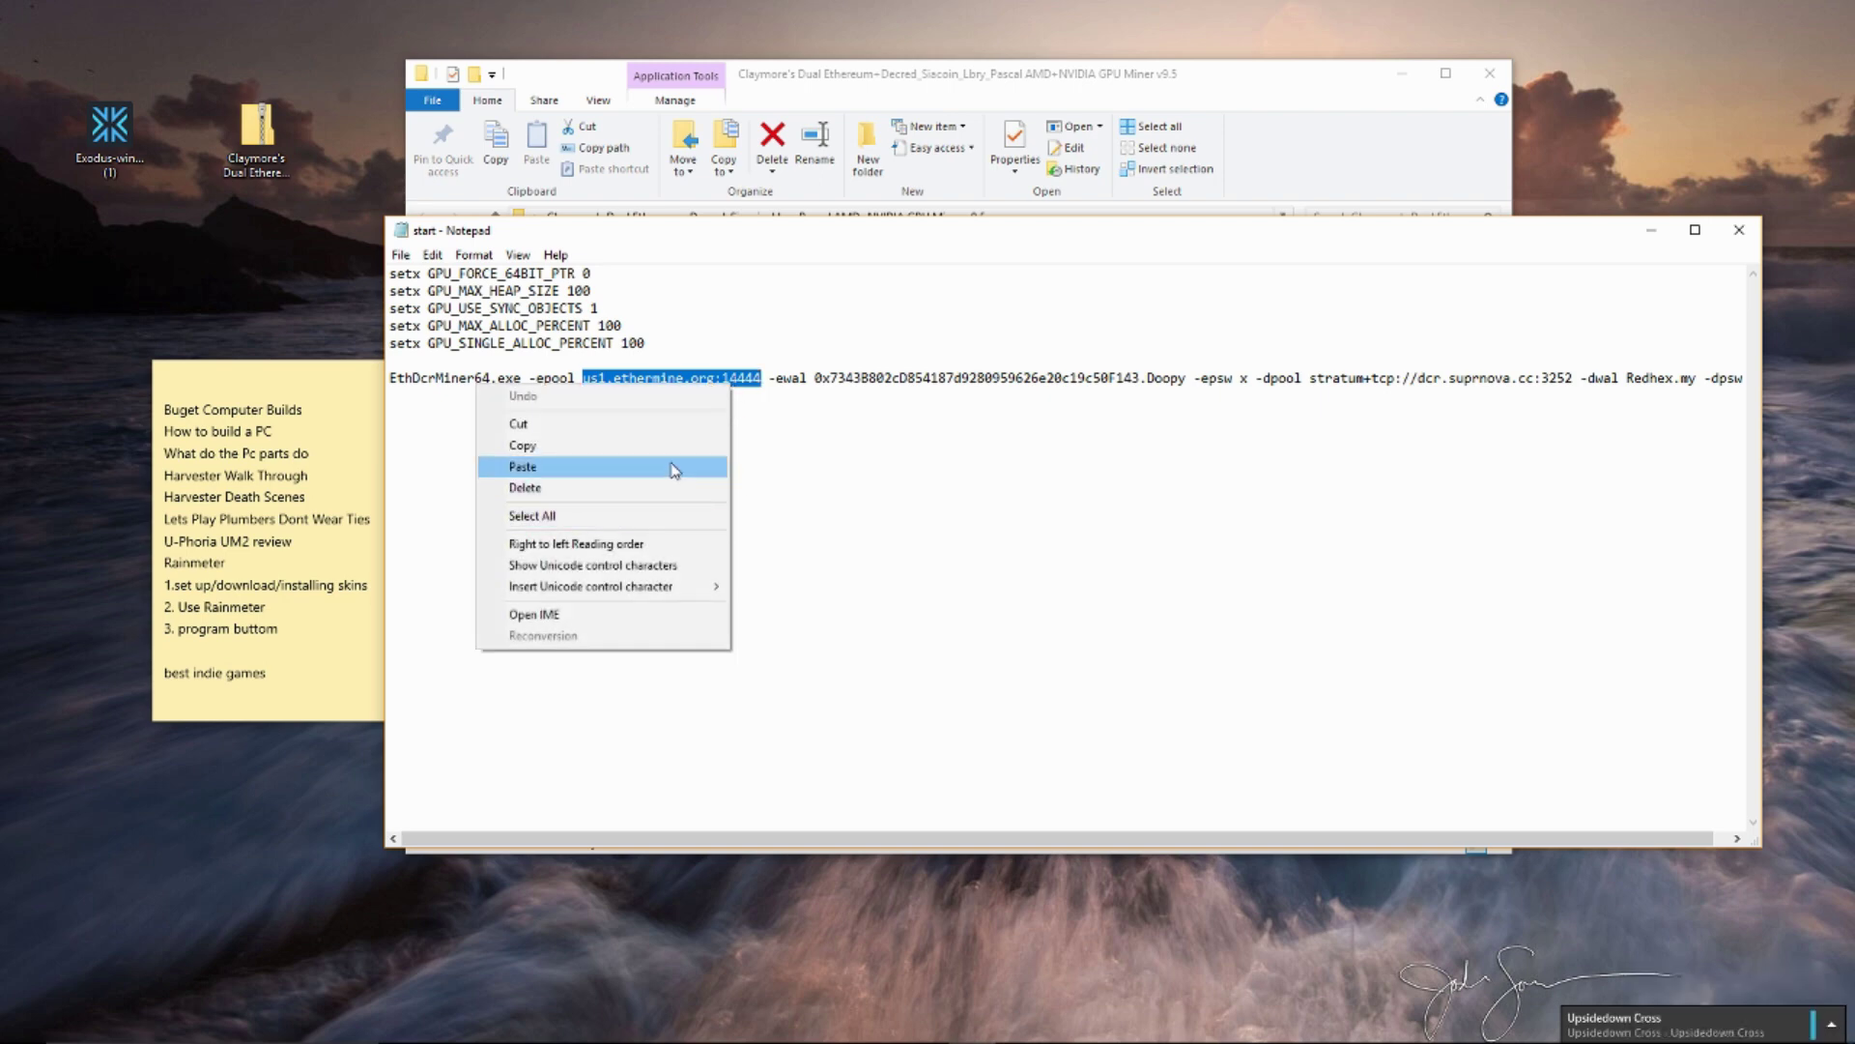
{"action": "left_click", "coordinate": [676, 466]}
Save the start batch file and close Notepad
{"action": "left_click", "coordinate": [400, 255]}
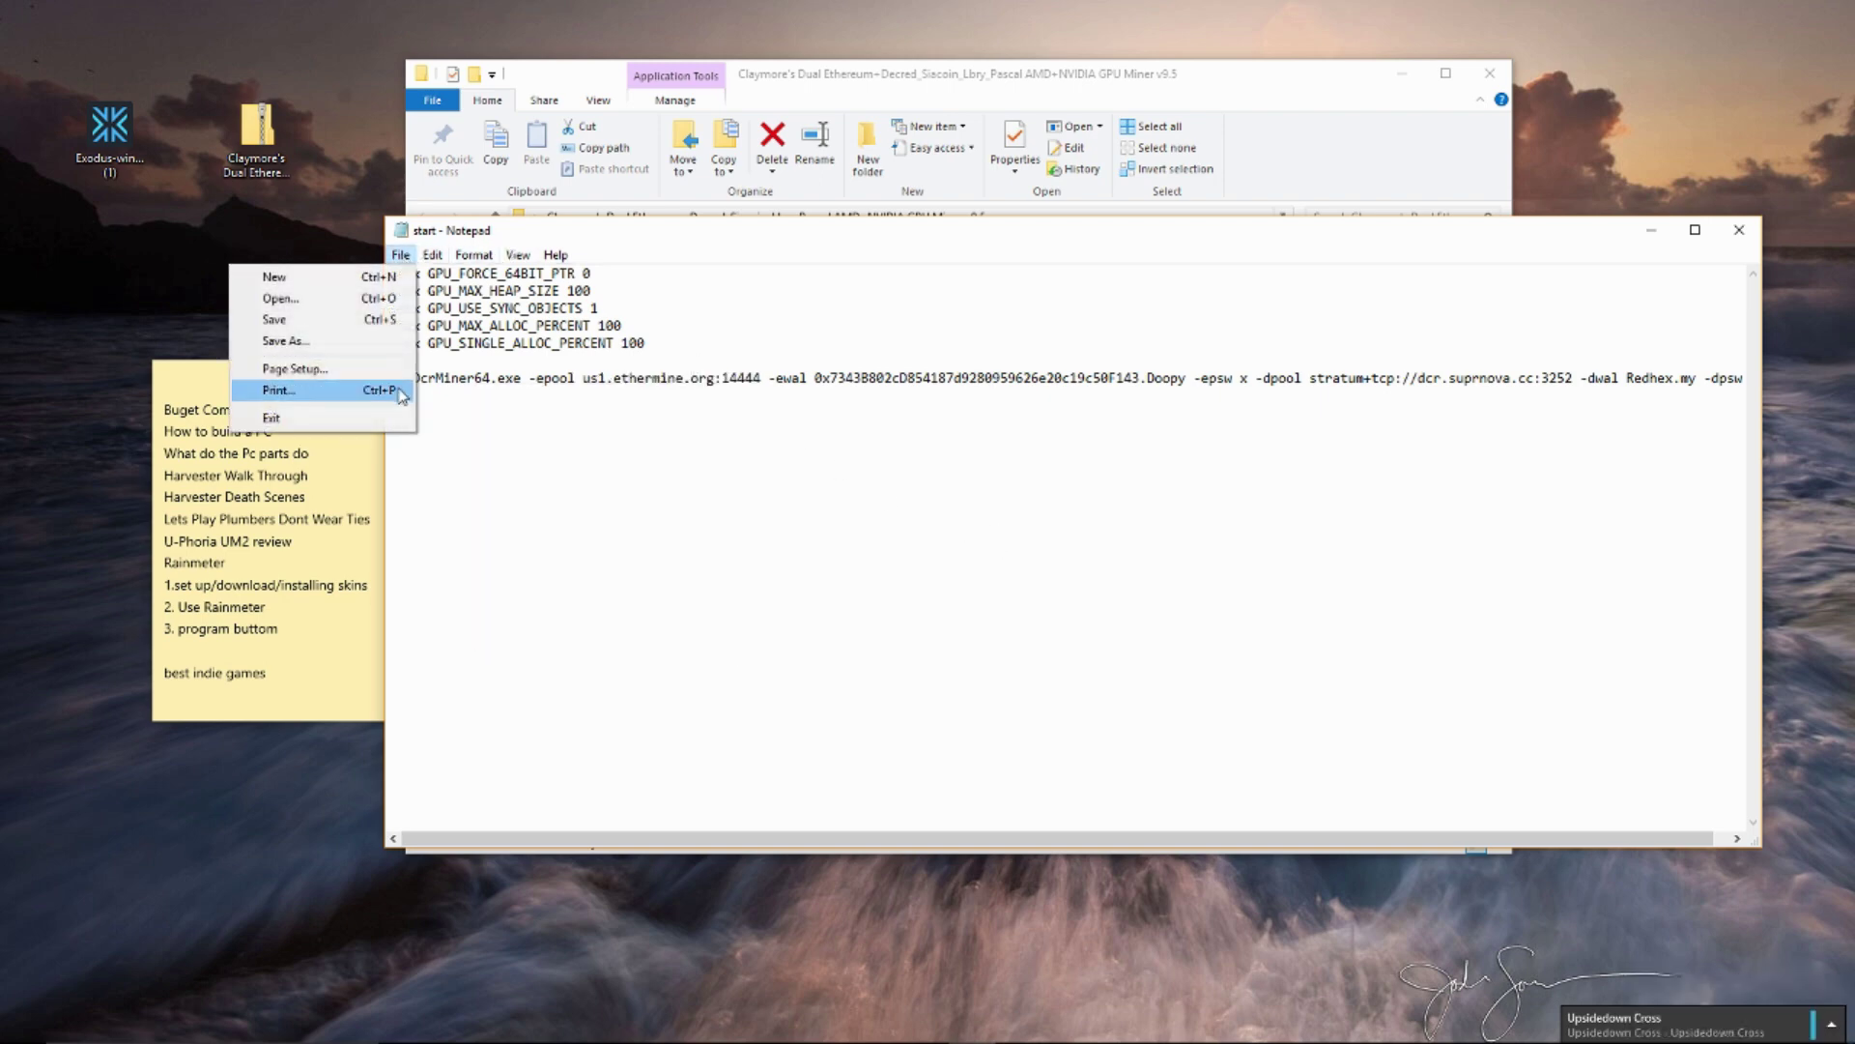
{"action": "left_click", "coordinate": [393, 326]}
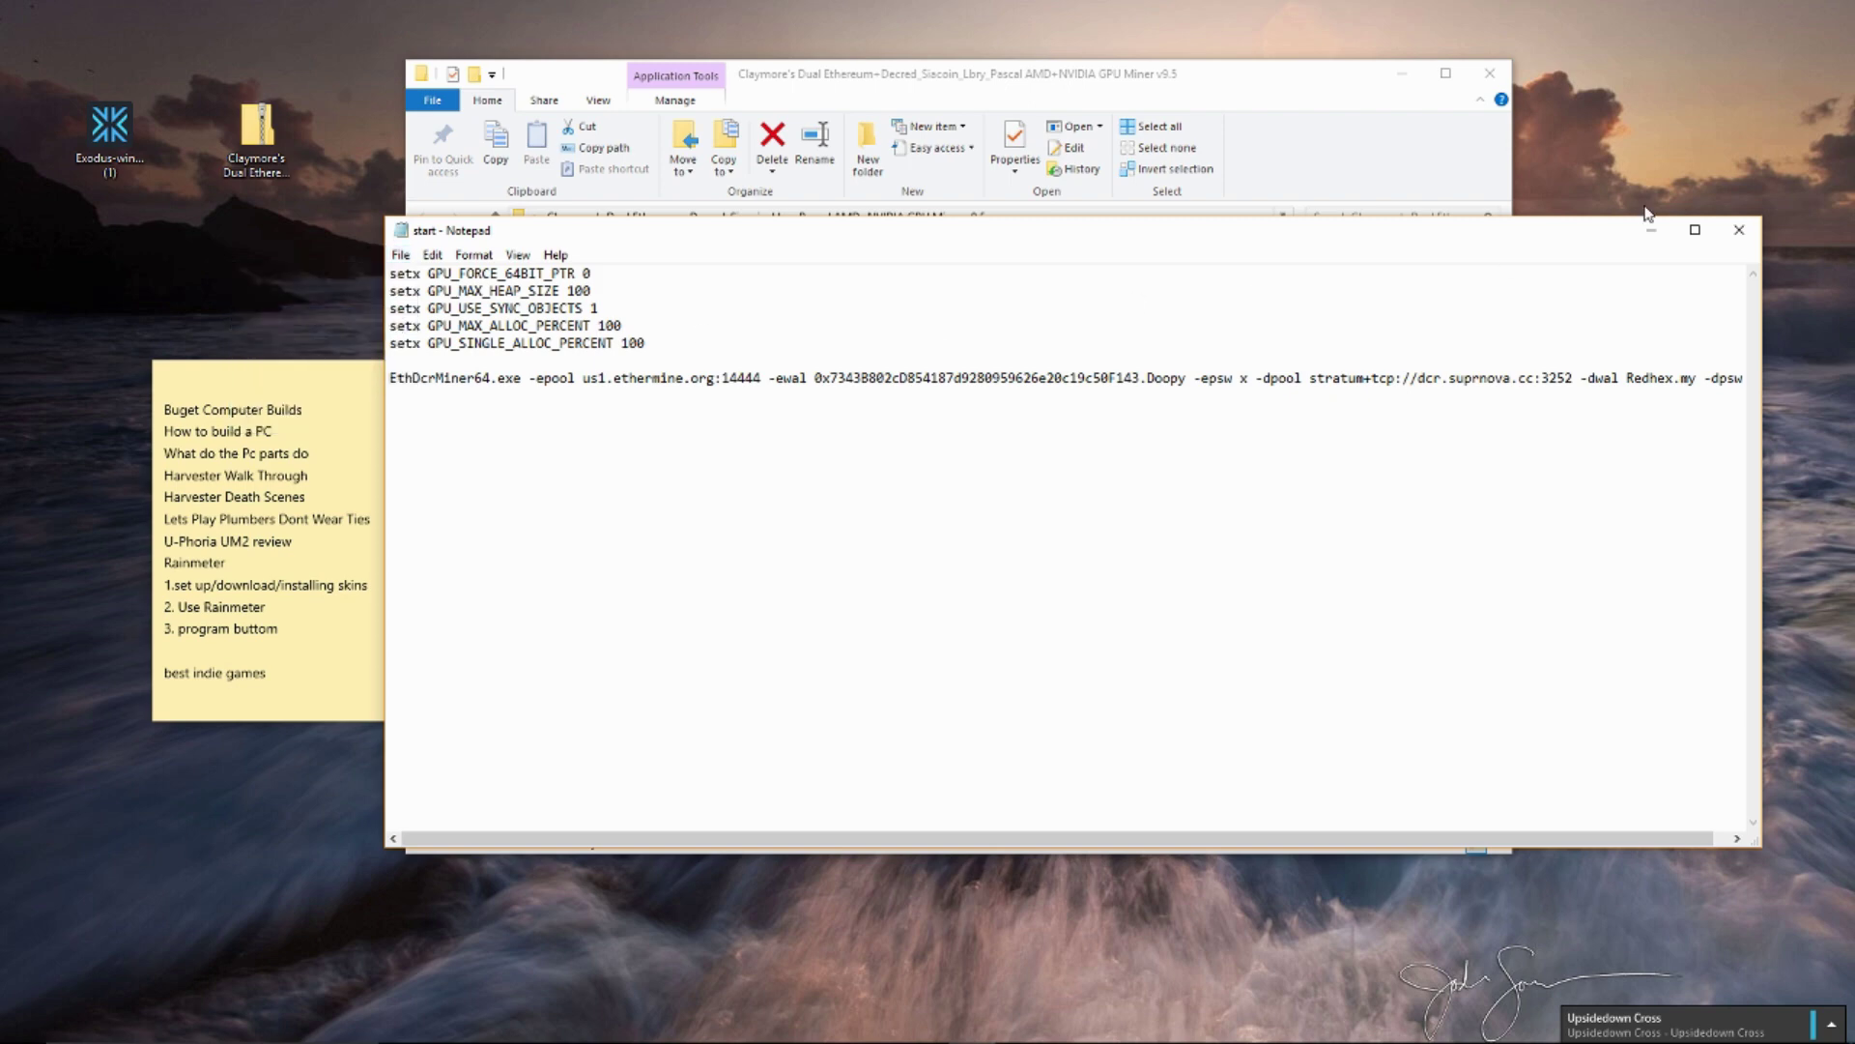
{"action": "left_click", "coordinate": [1740, 233]}
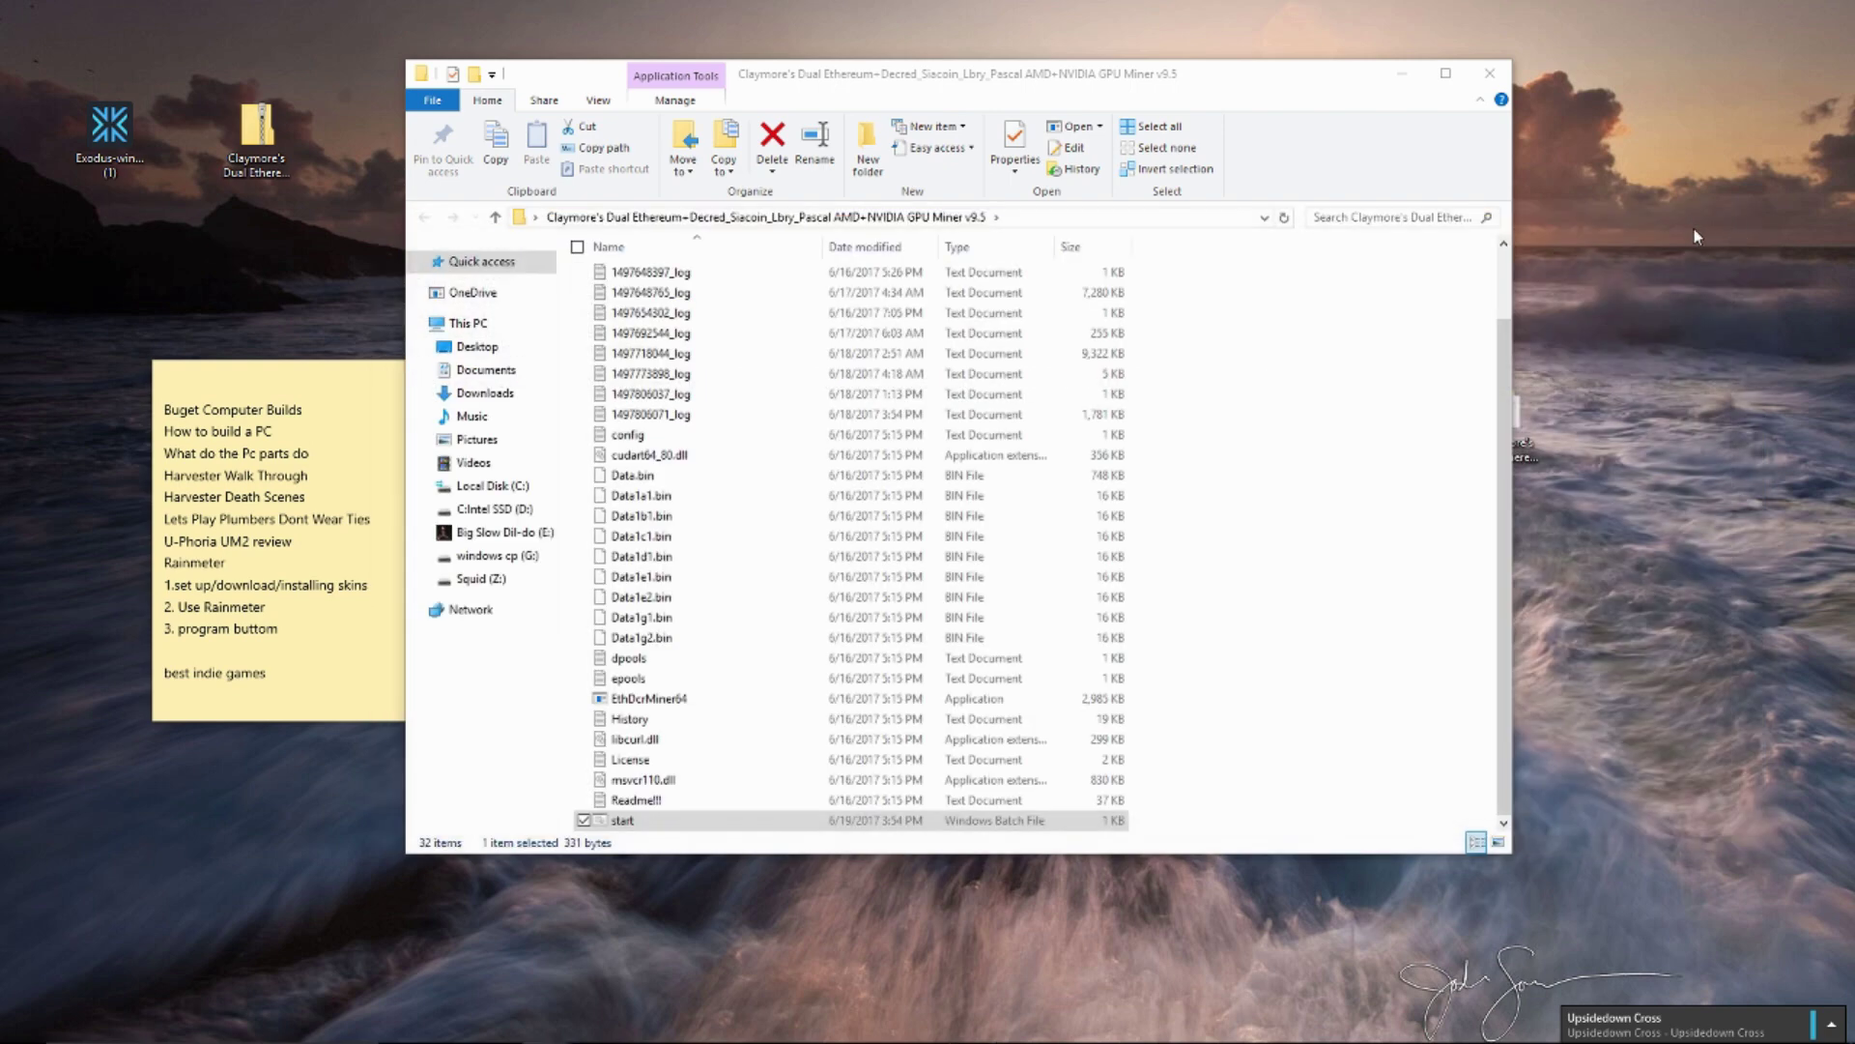
Run the start batch file from the Claymore miner folder
{"action": "left_click", "coordinate": [679, 833]}
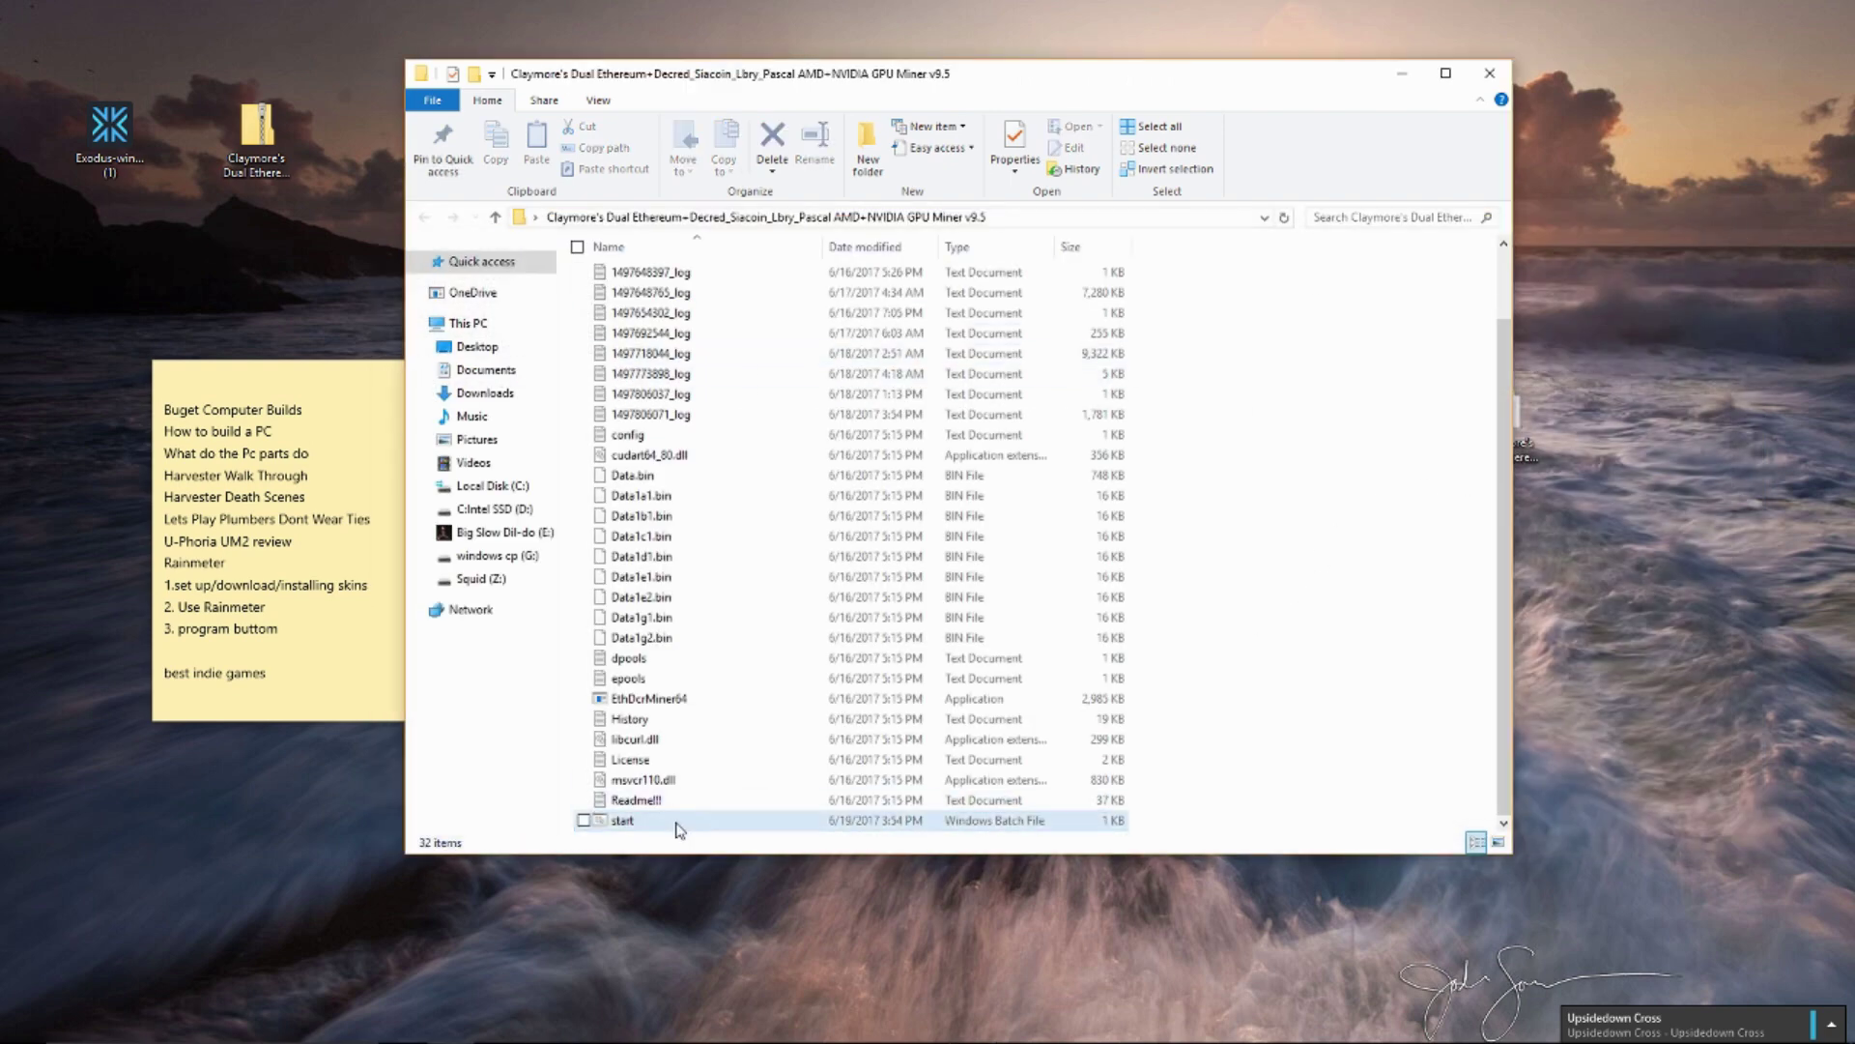
{"action": "left_click", "coordinate": [618, 823]}
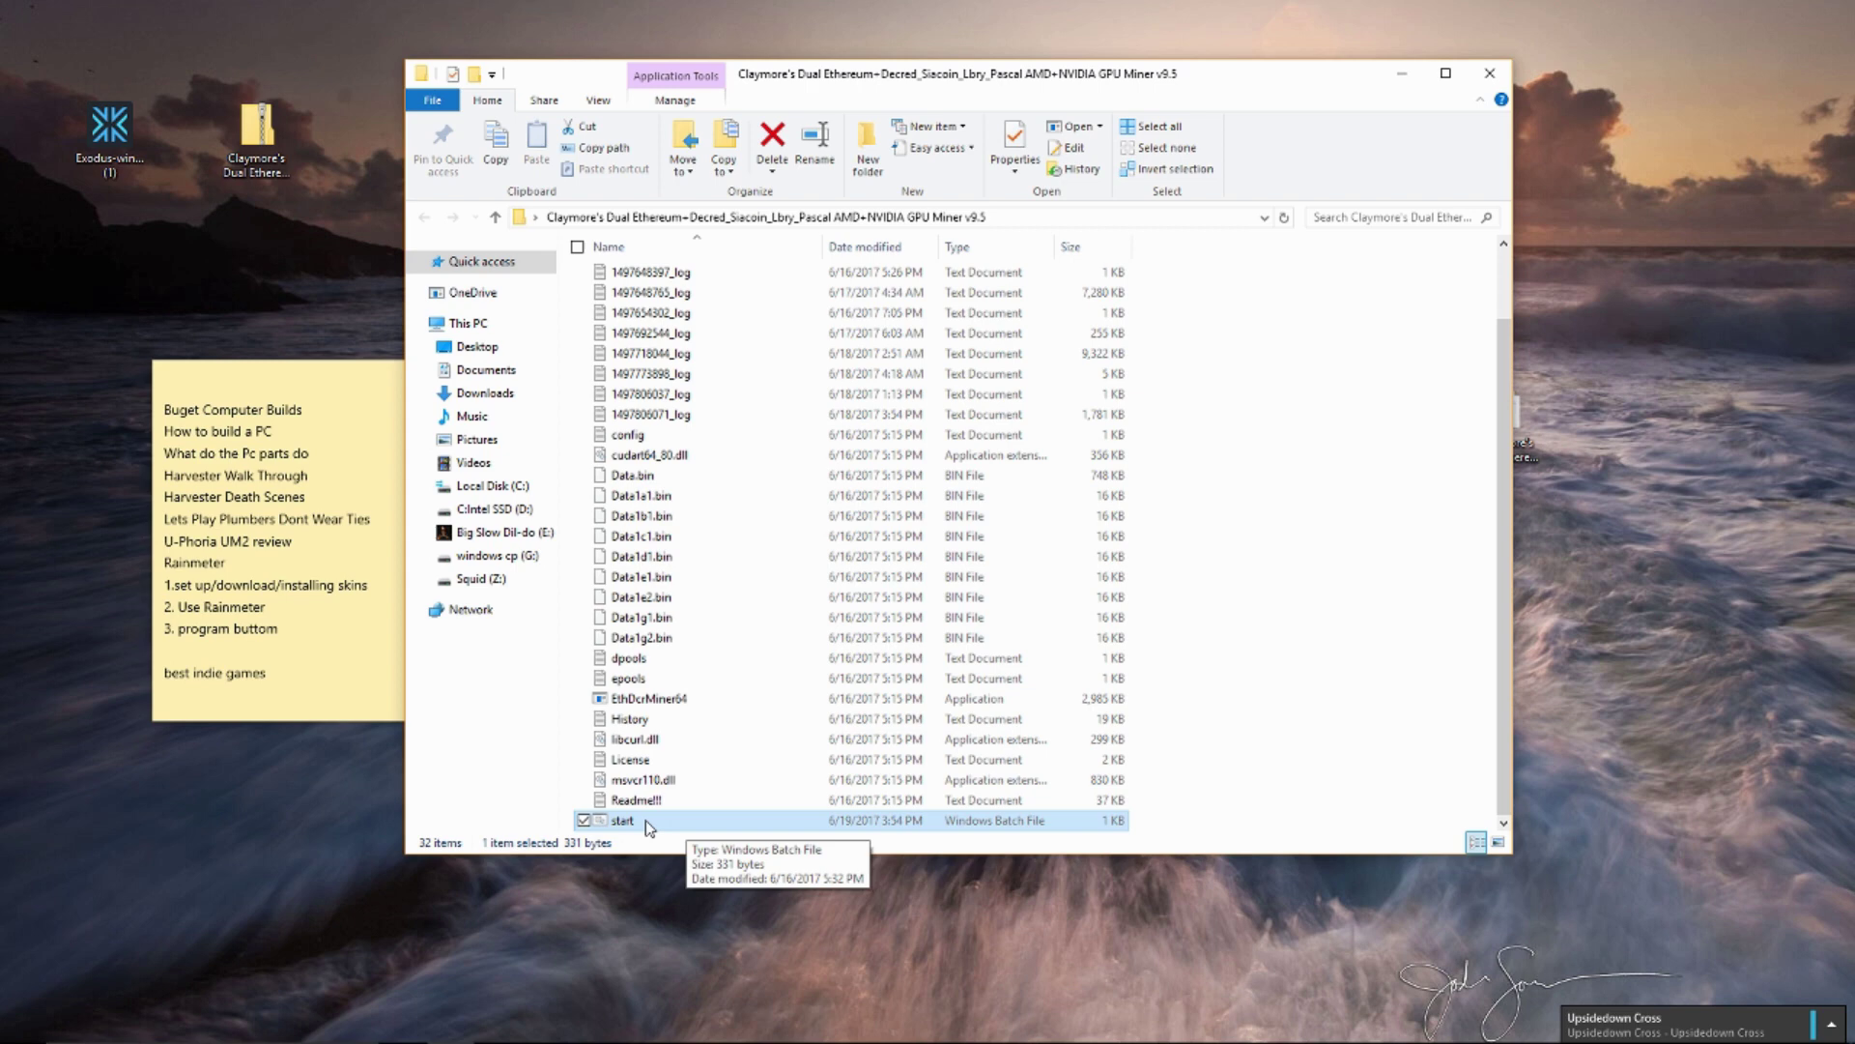
{"action": "double_click", "coordinate": [623, 820]}
{"action": "scroll", "coordinate": [667, 826], "scroll_direction": "up", "scroll_amount": 1}
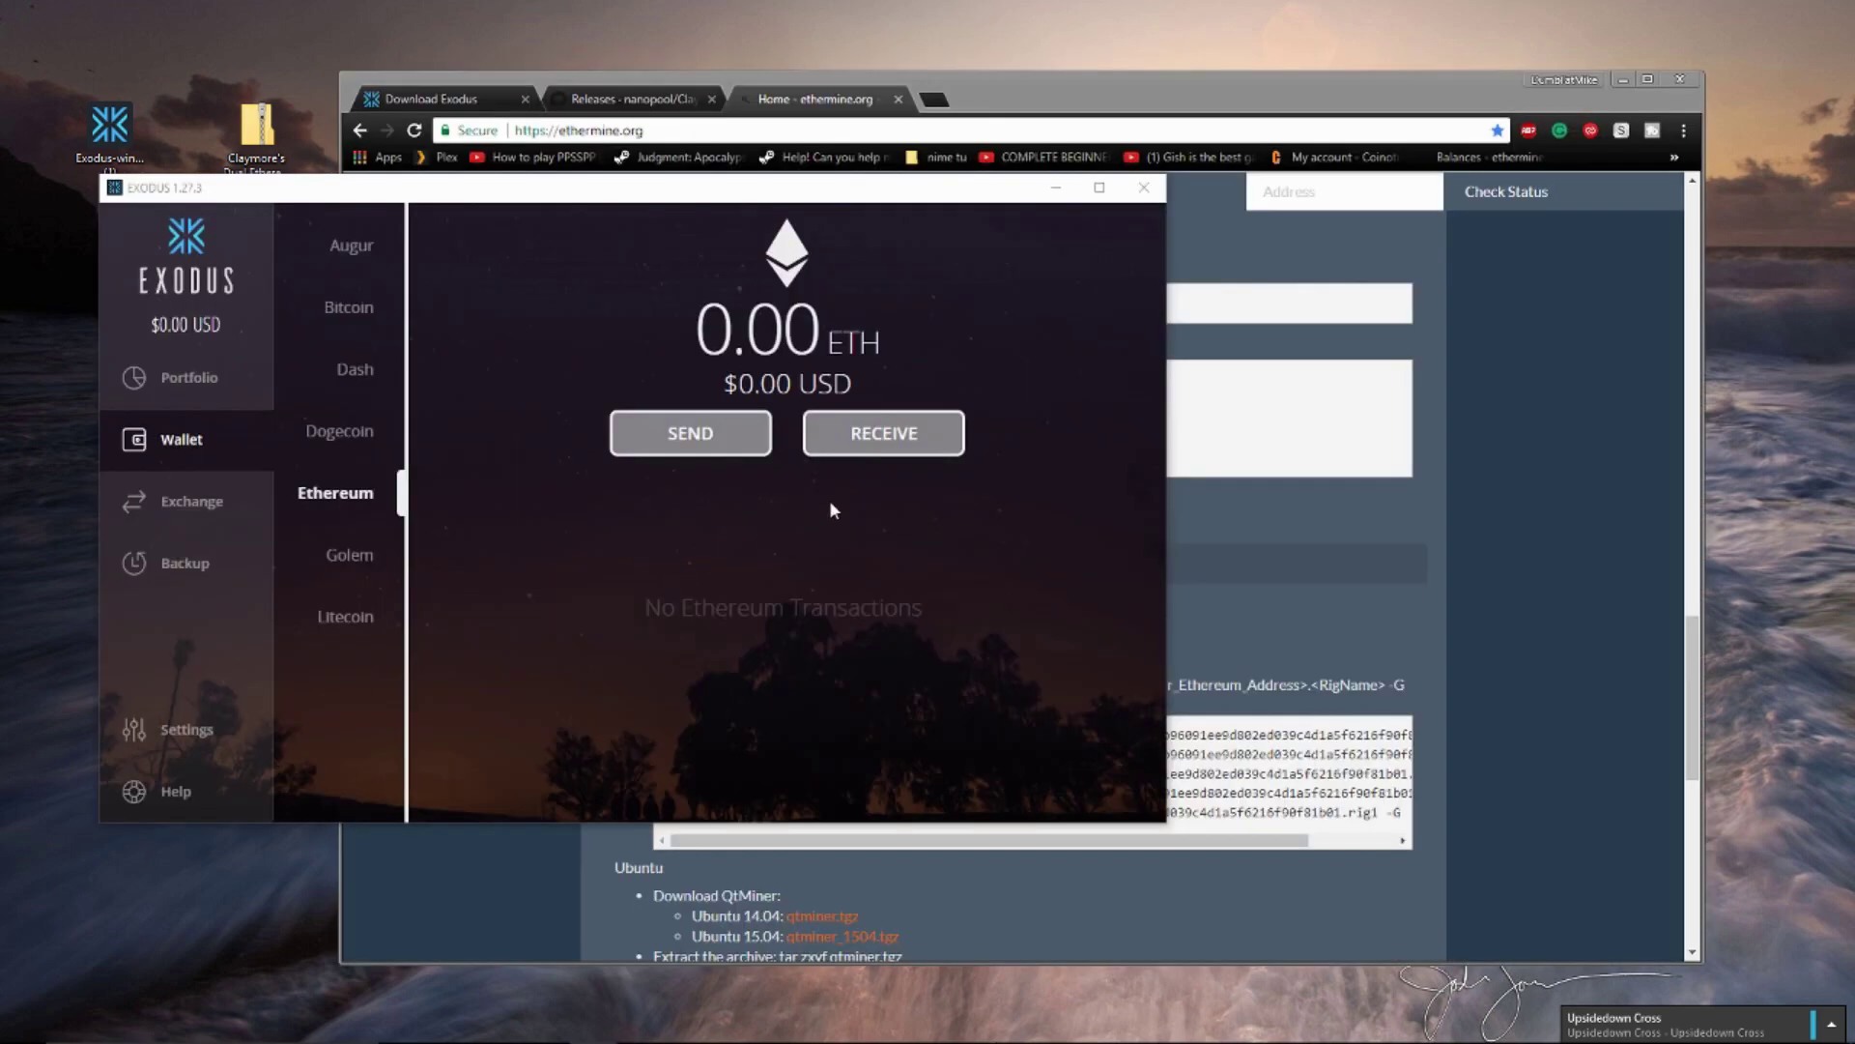
Copy the Ethereum receive address from the Exodus wallet and minimize Exodus
{"action": "left_click", "coordinate": [883, 433]}
{"action": "left_click", "coordinate": [493, 667]}
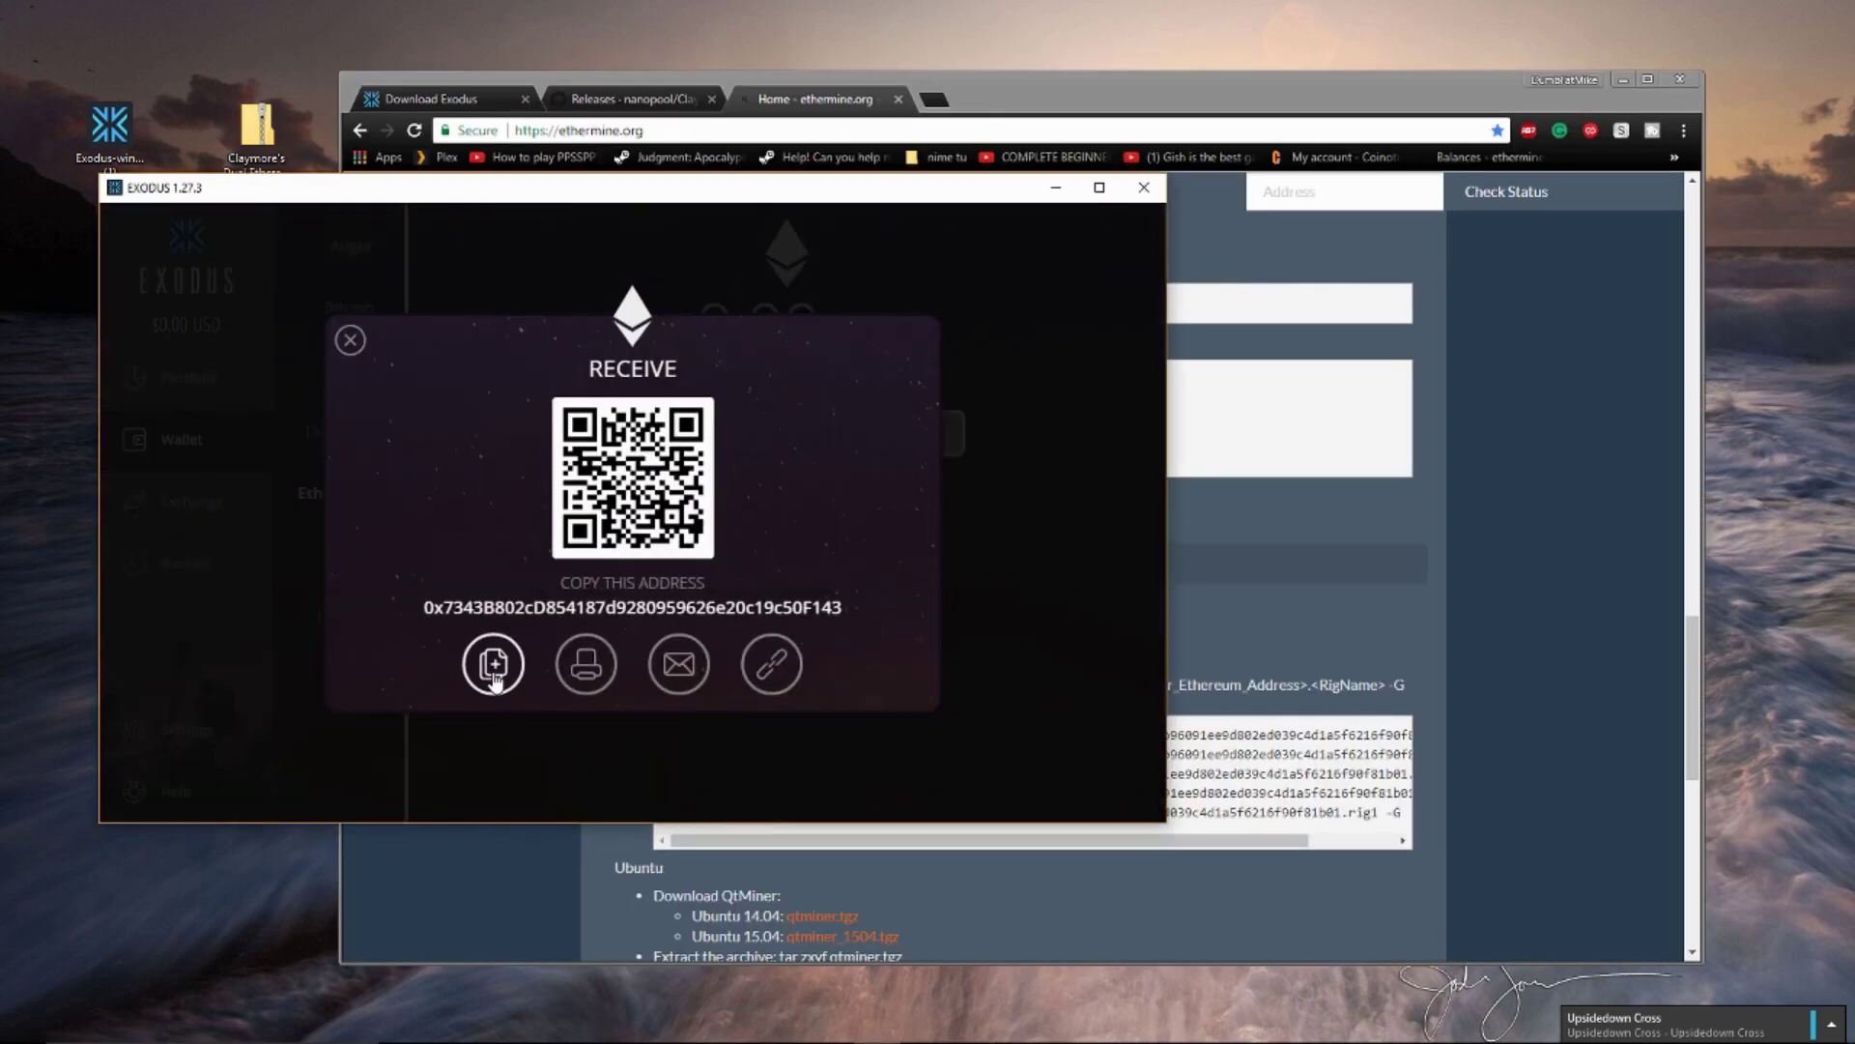
{"action": "left_click", "coordinate": [1060, 189]}
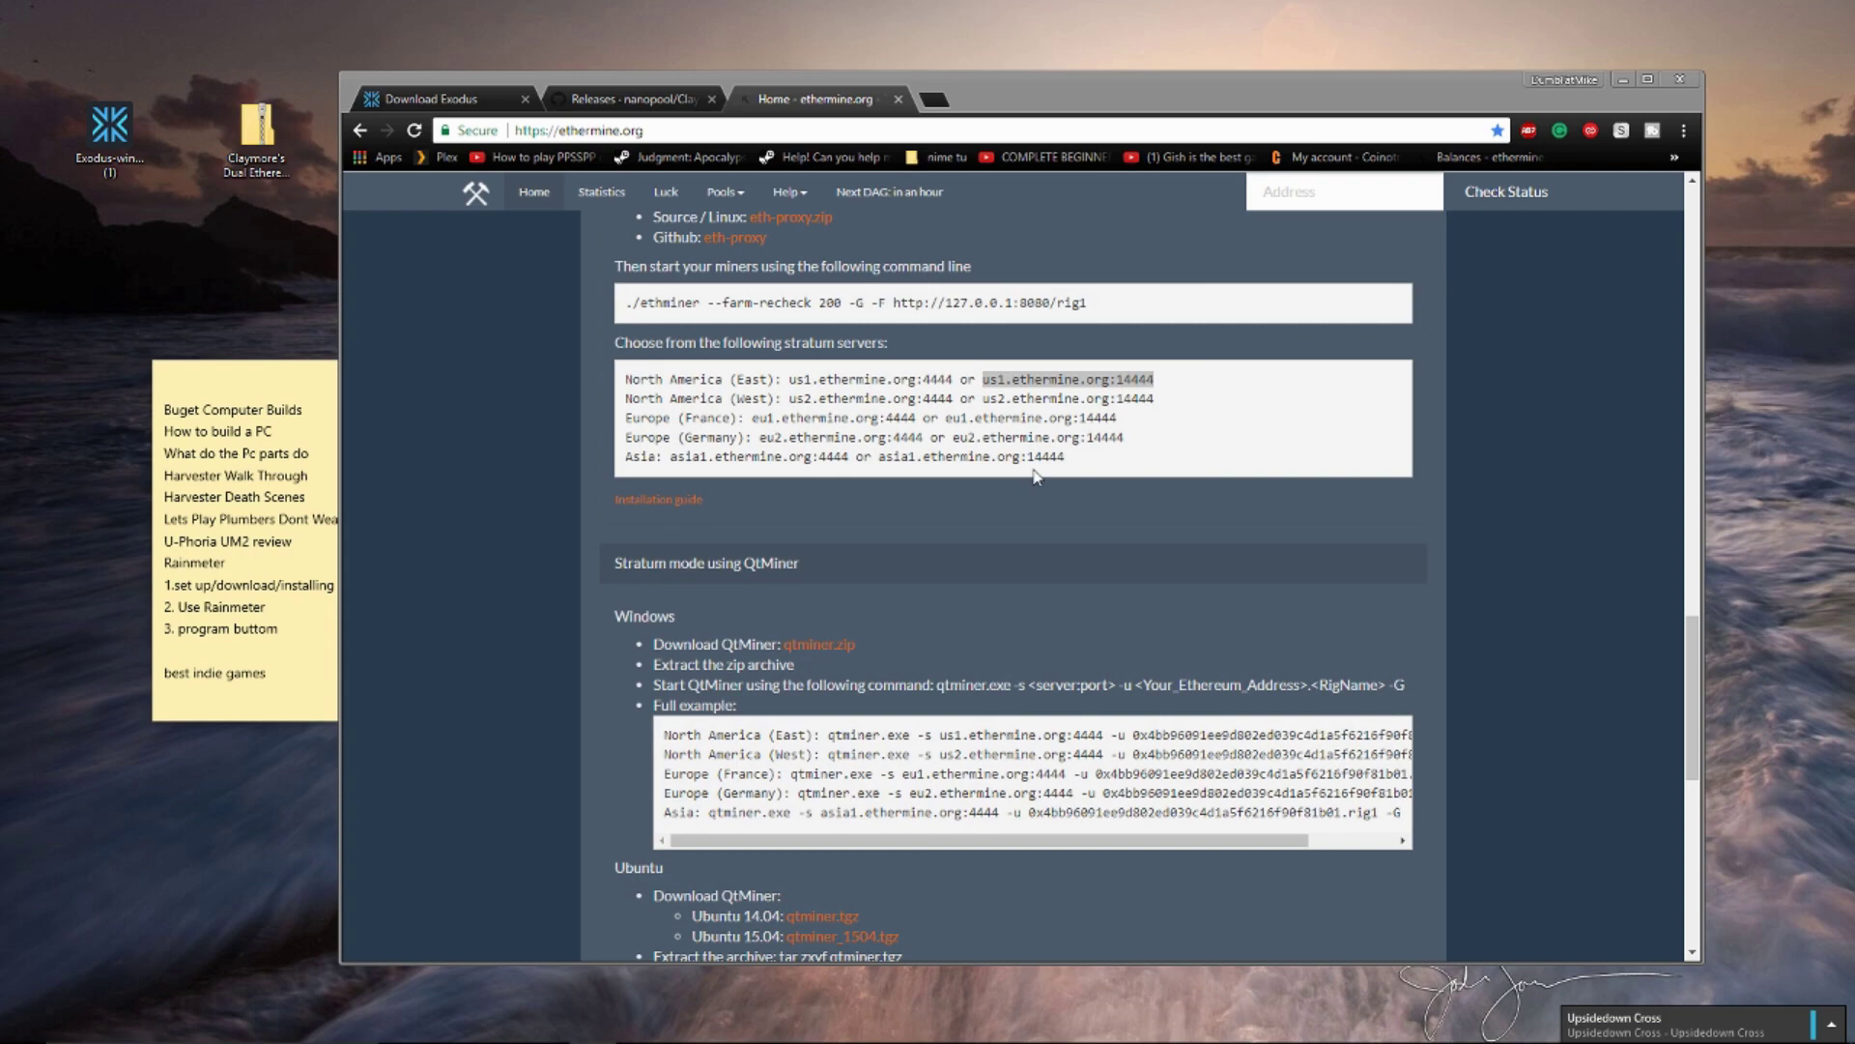
Open the miner's statistics on ethermine.org by pasting the copied wallet address into the page's address lookup
{"action": "scroll", "coordinate": [1020, 516], "scroll_direction": "up", "scroll_amount": 15}
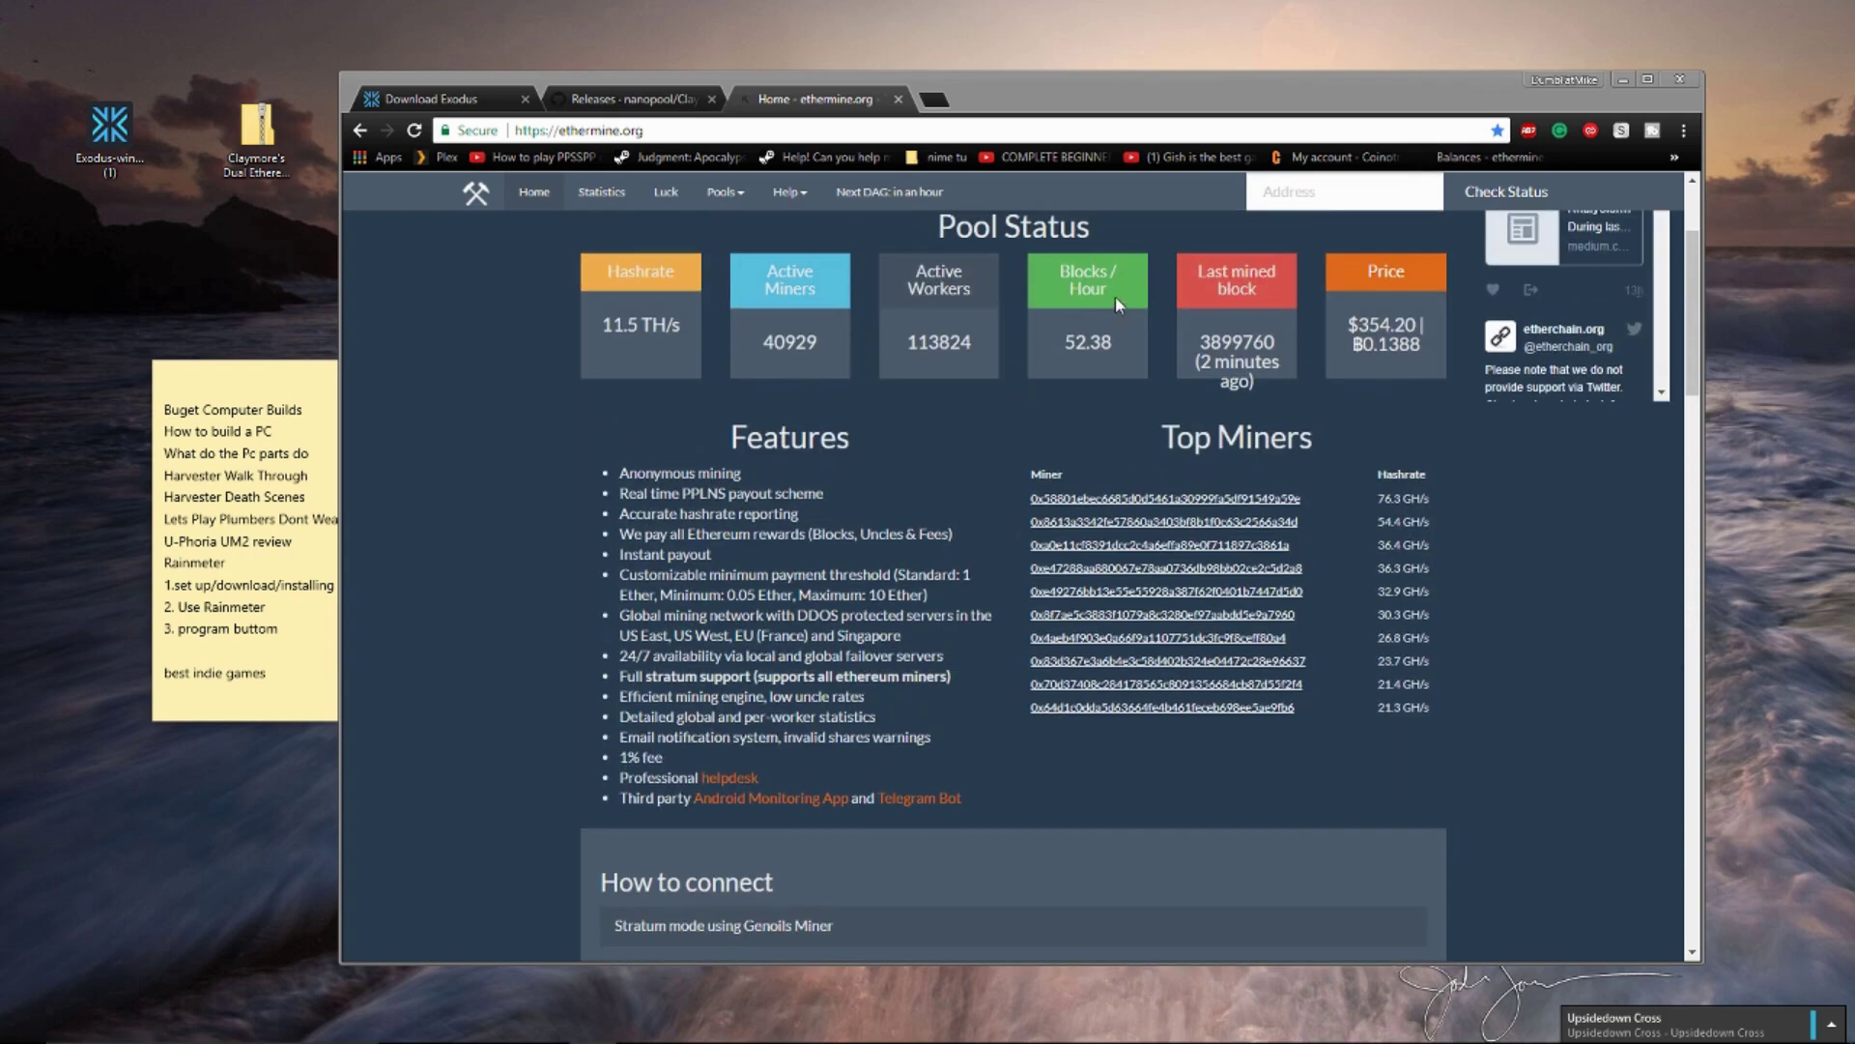
{"action": "scroll", "coordinate": [1115, 295], "scroll_direction": "up", "scroll_amount": 3}
{"action": "right_click", "coordinate": [1330, 196]}
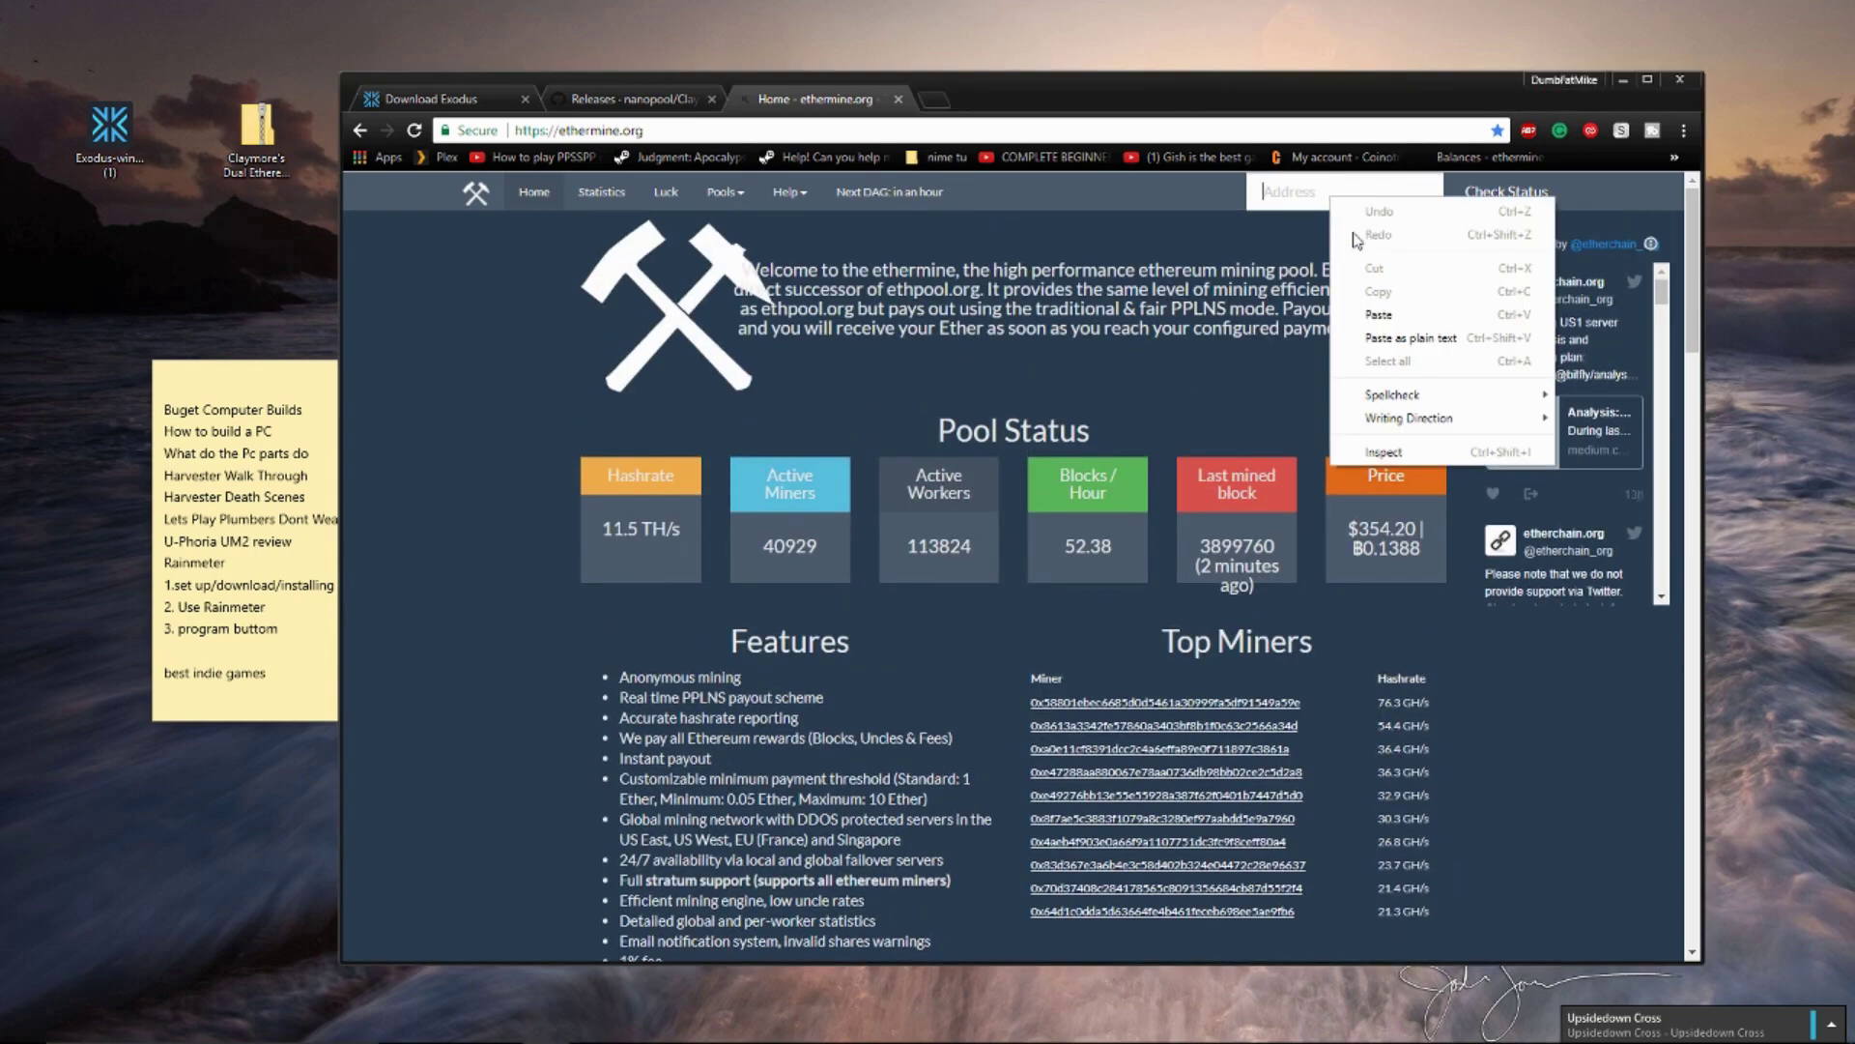
{"action": "left_click", "coordinate": [1378, 315]}
{"action": "key", "text": "Return"}
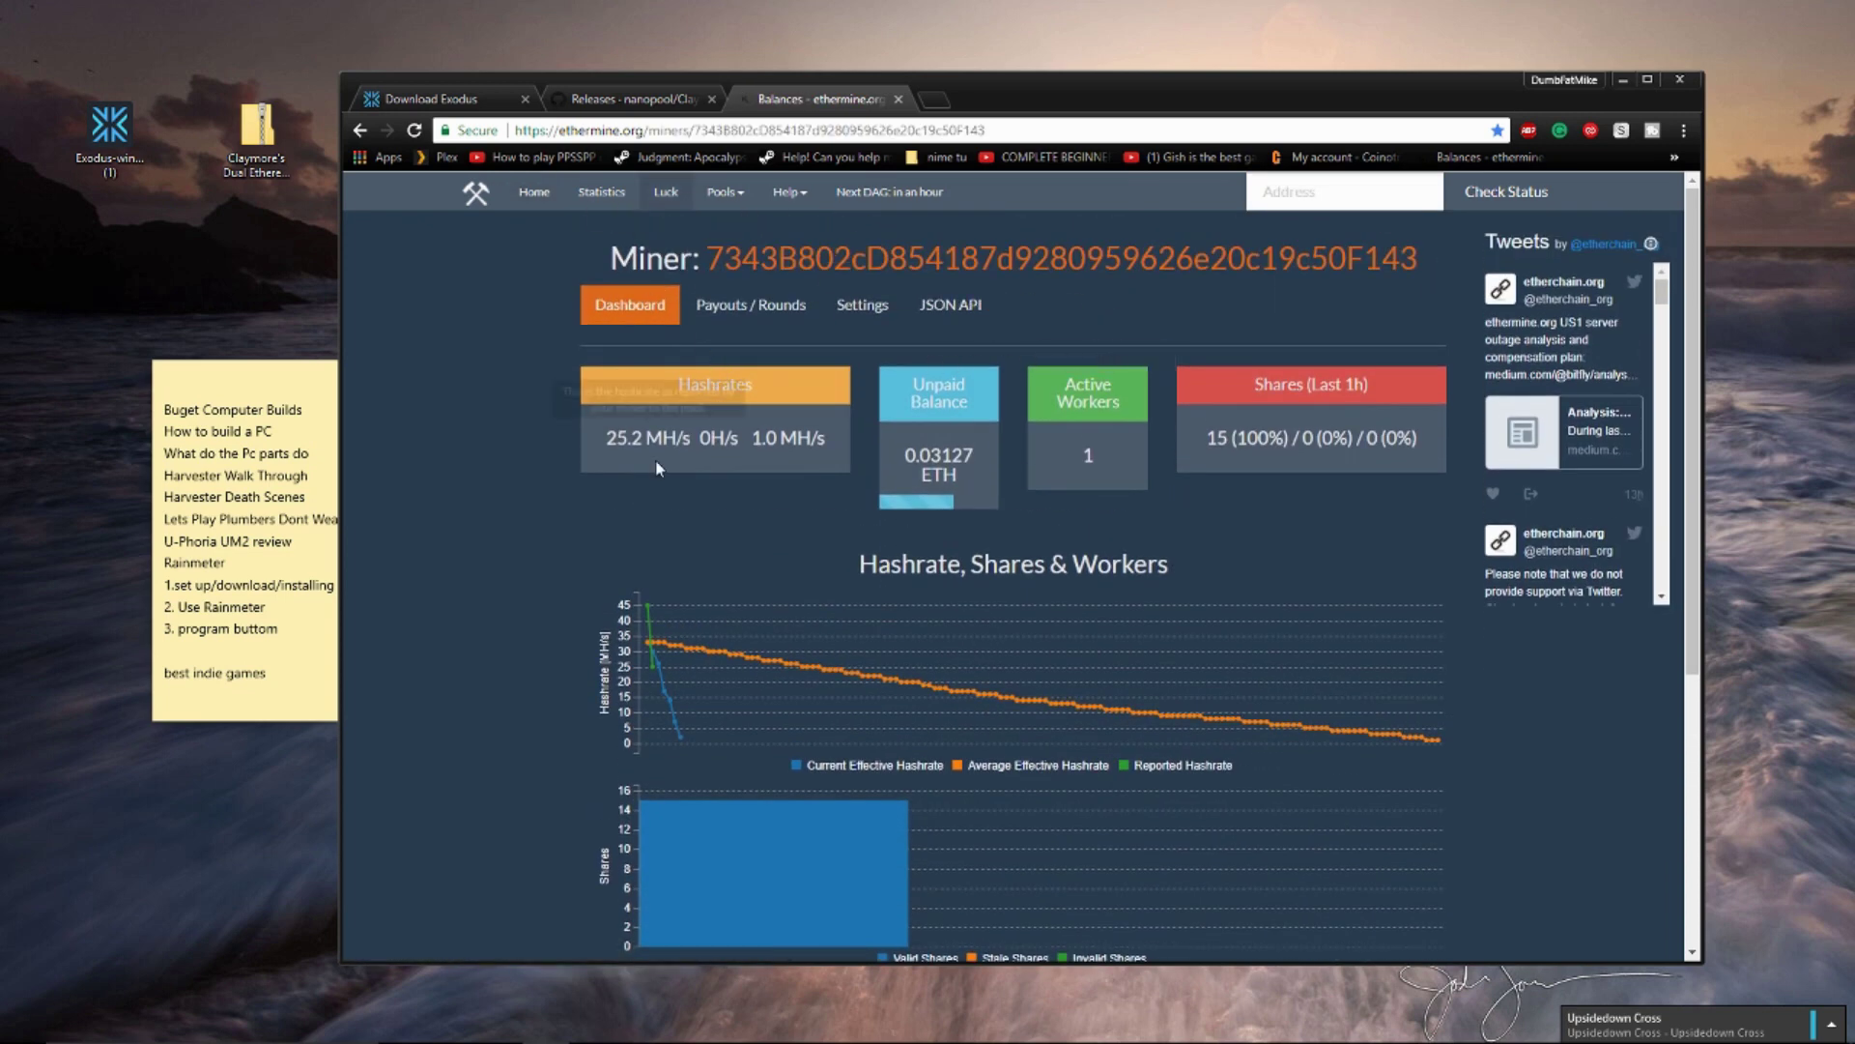
Examine the miner dashboard's hashrates, share and worker charts, and the active workers table
{"action": "left_click_drag", "start_coordinate": [635, 437], "coordinate": [838, 436]}
{"action": "scroll", "coordinate": [1087, 680], "scroll_direction": "down", "scroll_amount": 5}
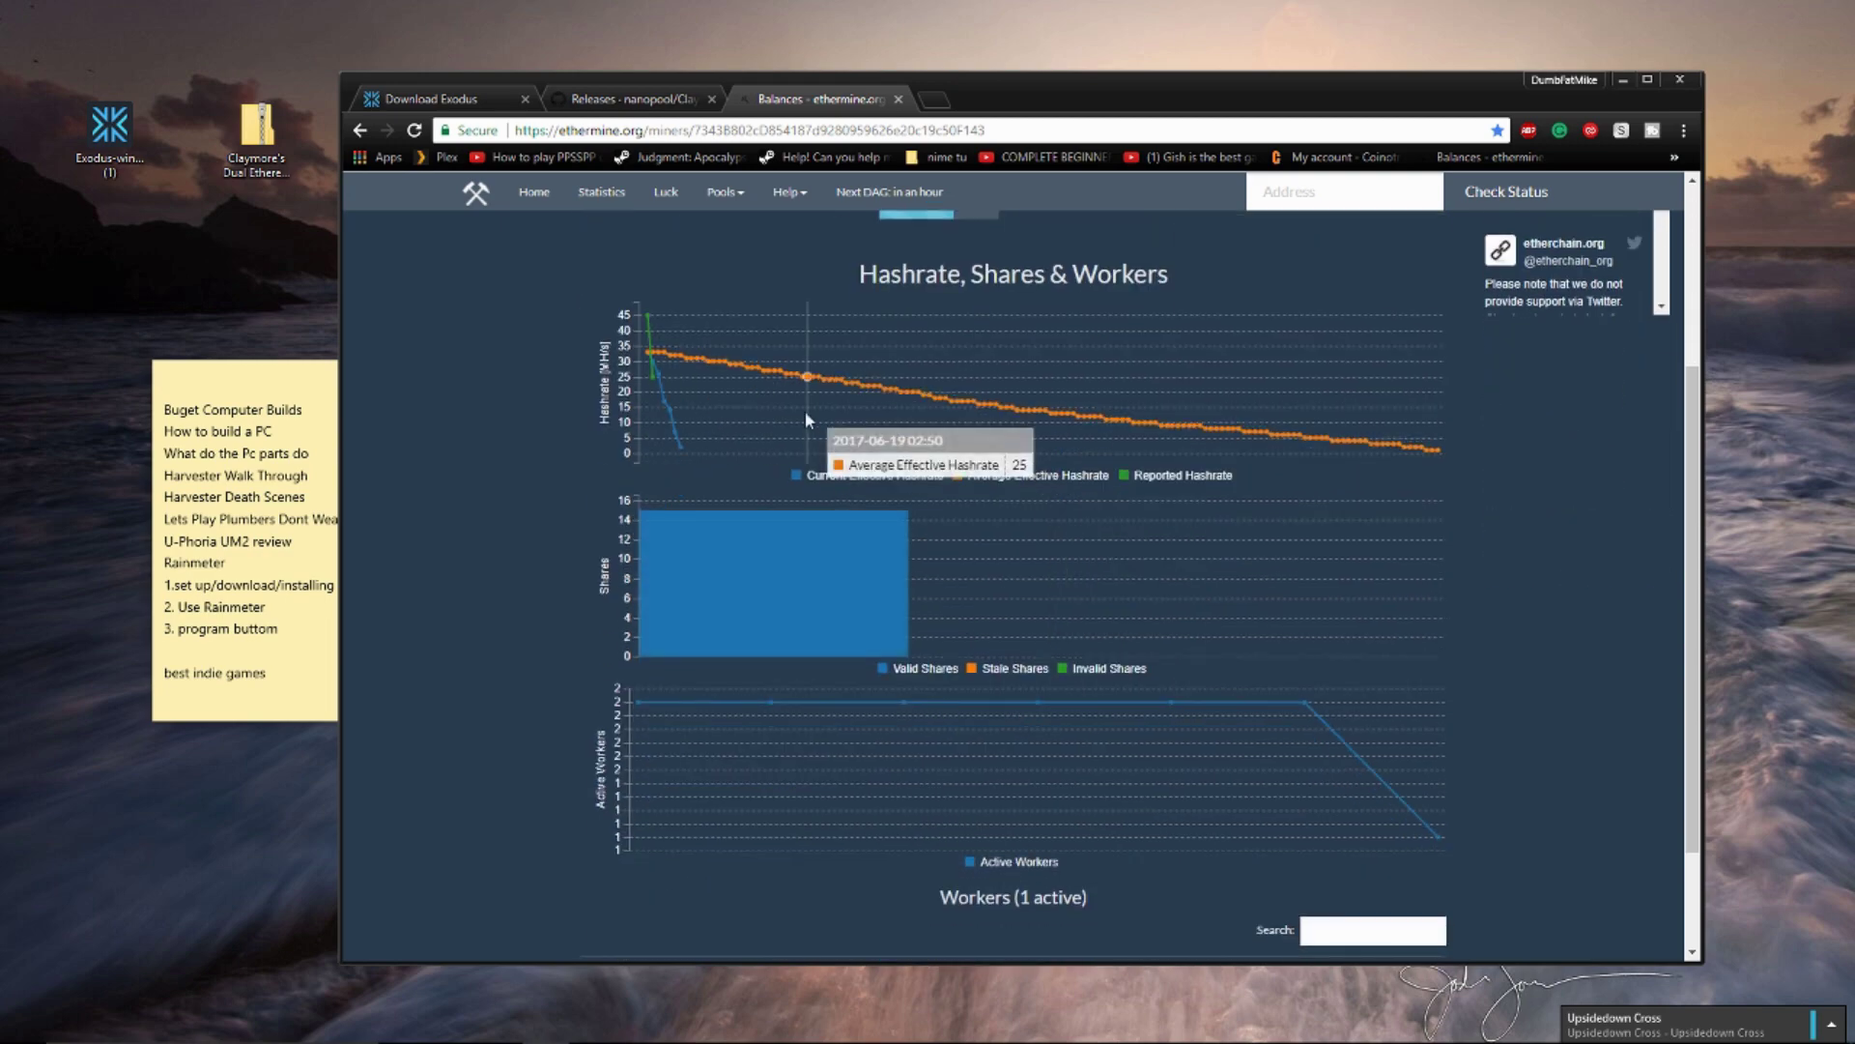
{"action": "left_click_drag", "start_coordinate": [1087, 749], "coordinate": [968, 749]}
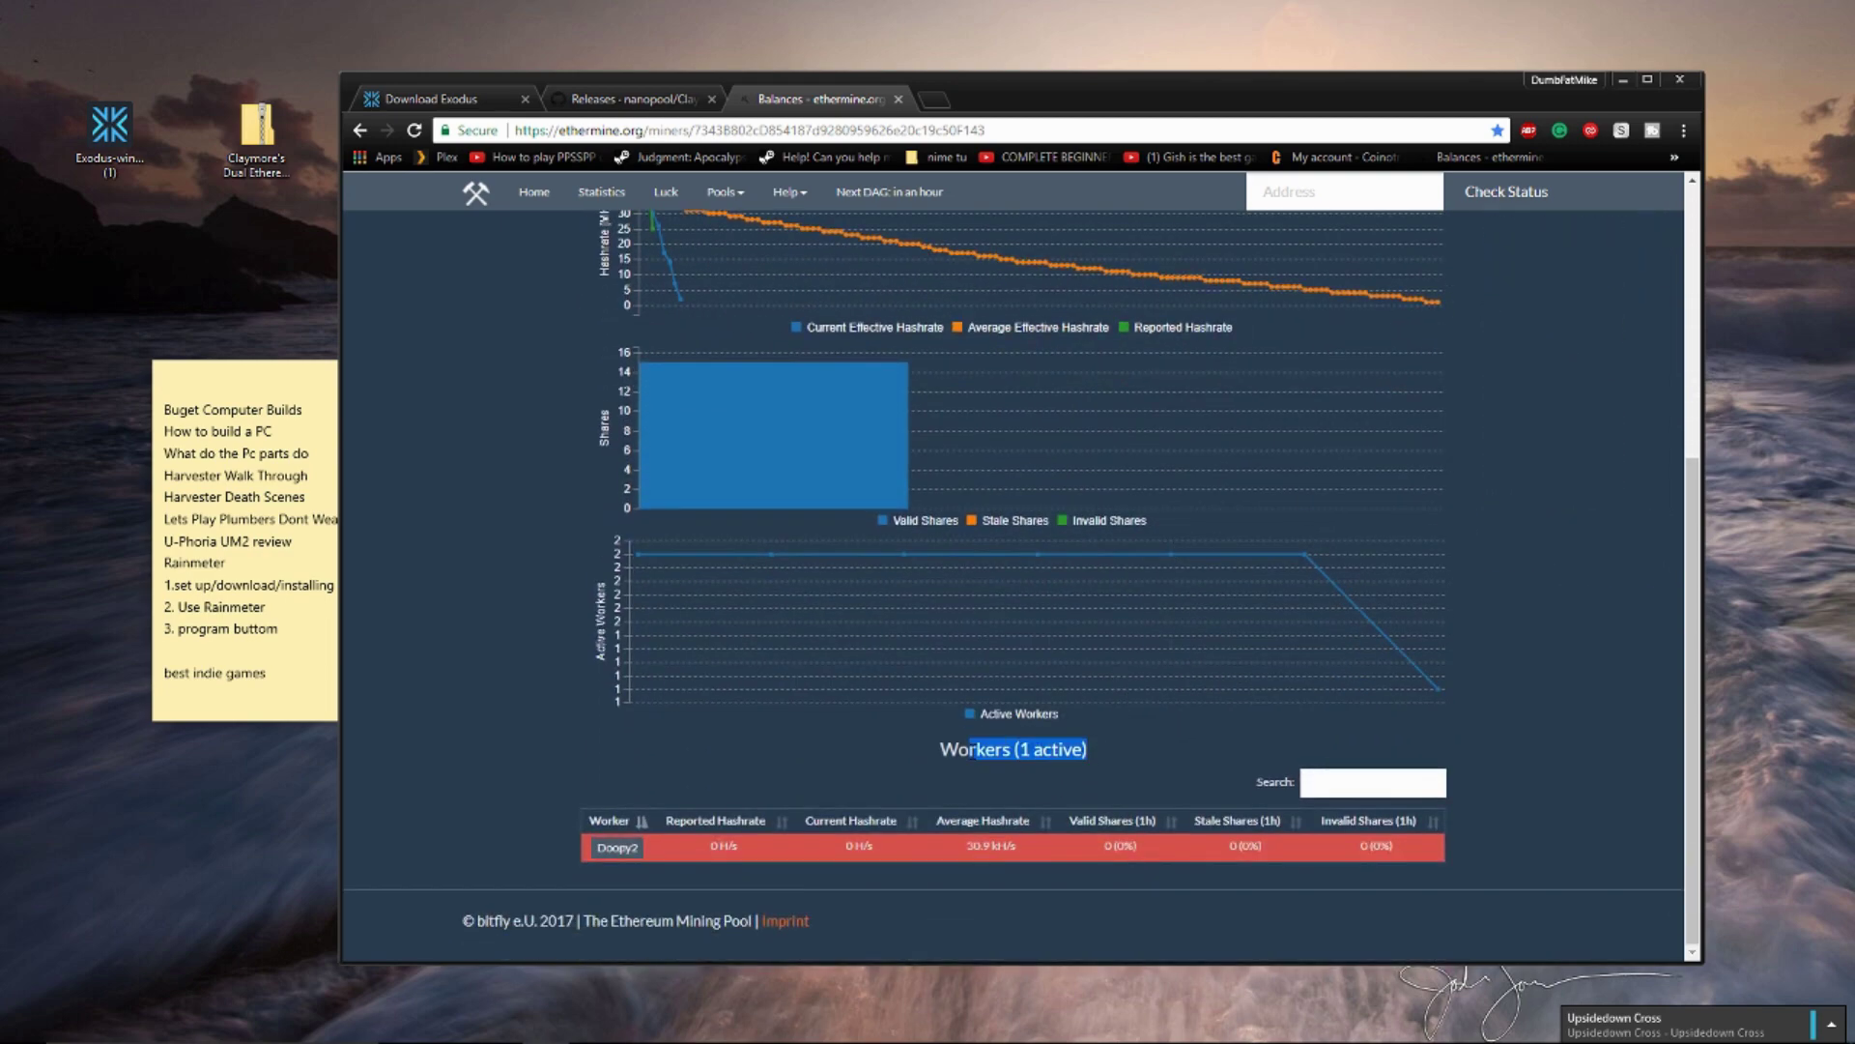
Open the miner's Payouts / Rounds page and review its payouts and estimated earnings
{"action": "scroll", "coordinate": [1145, 746], "scroll_direction": "up", "scroll_amount": 5}
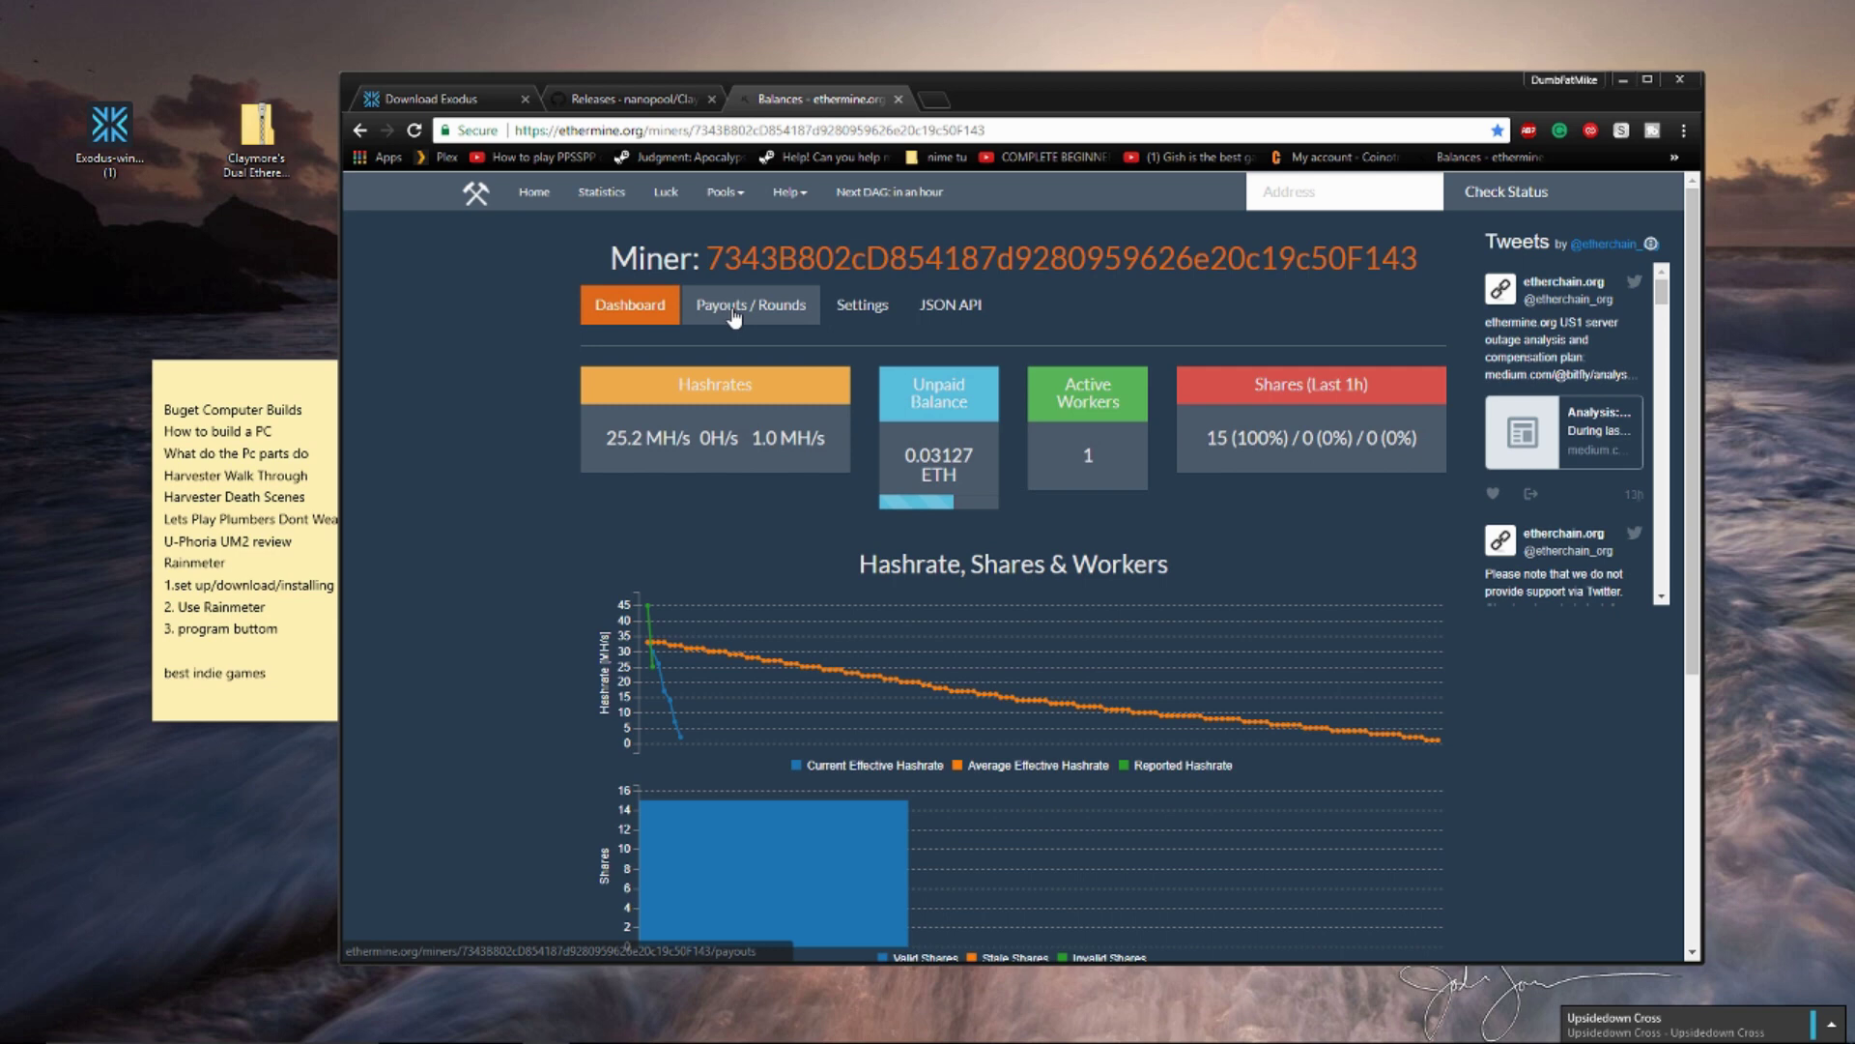
{"action": "left_click", "coordinate": [734, 305]}
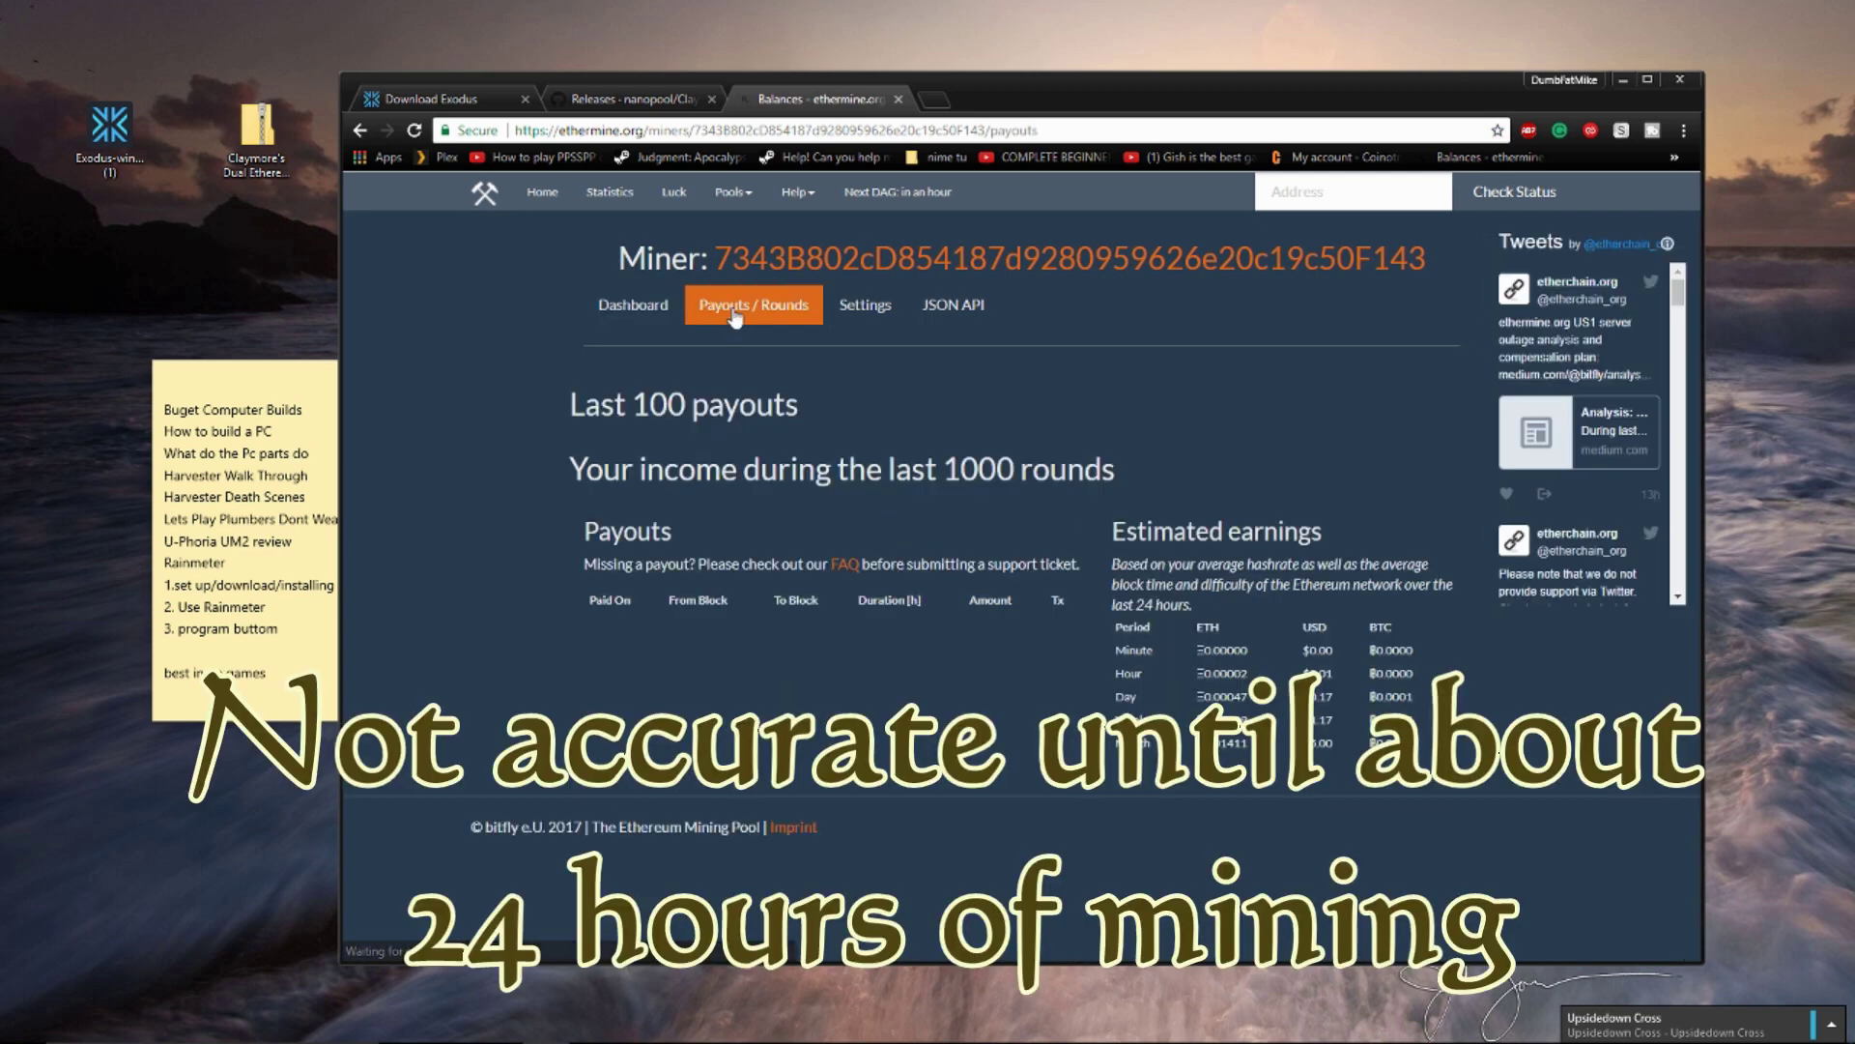
{"action": "left_click_drag", "start_coordinate": [623, 600], "coordinate": [1333, 696]}
Open the miner's Settings page and highlight the payment threshold description and the notice about saving settings
{"action": "left_click", "coordinate": [865, 305]}
{"action": "left_click_drag", "start_coordinate": [583, 496], "coordinate": [1064, 497]}
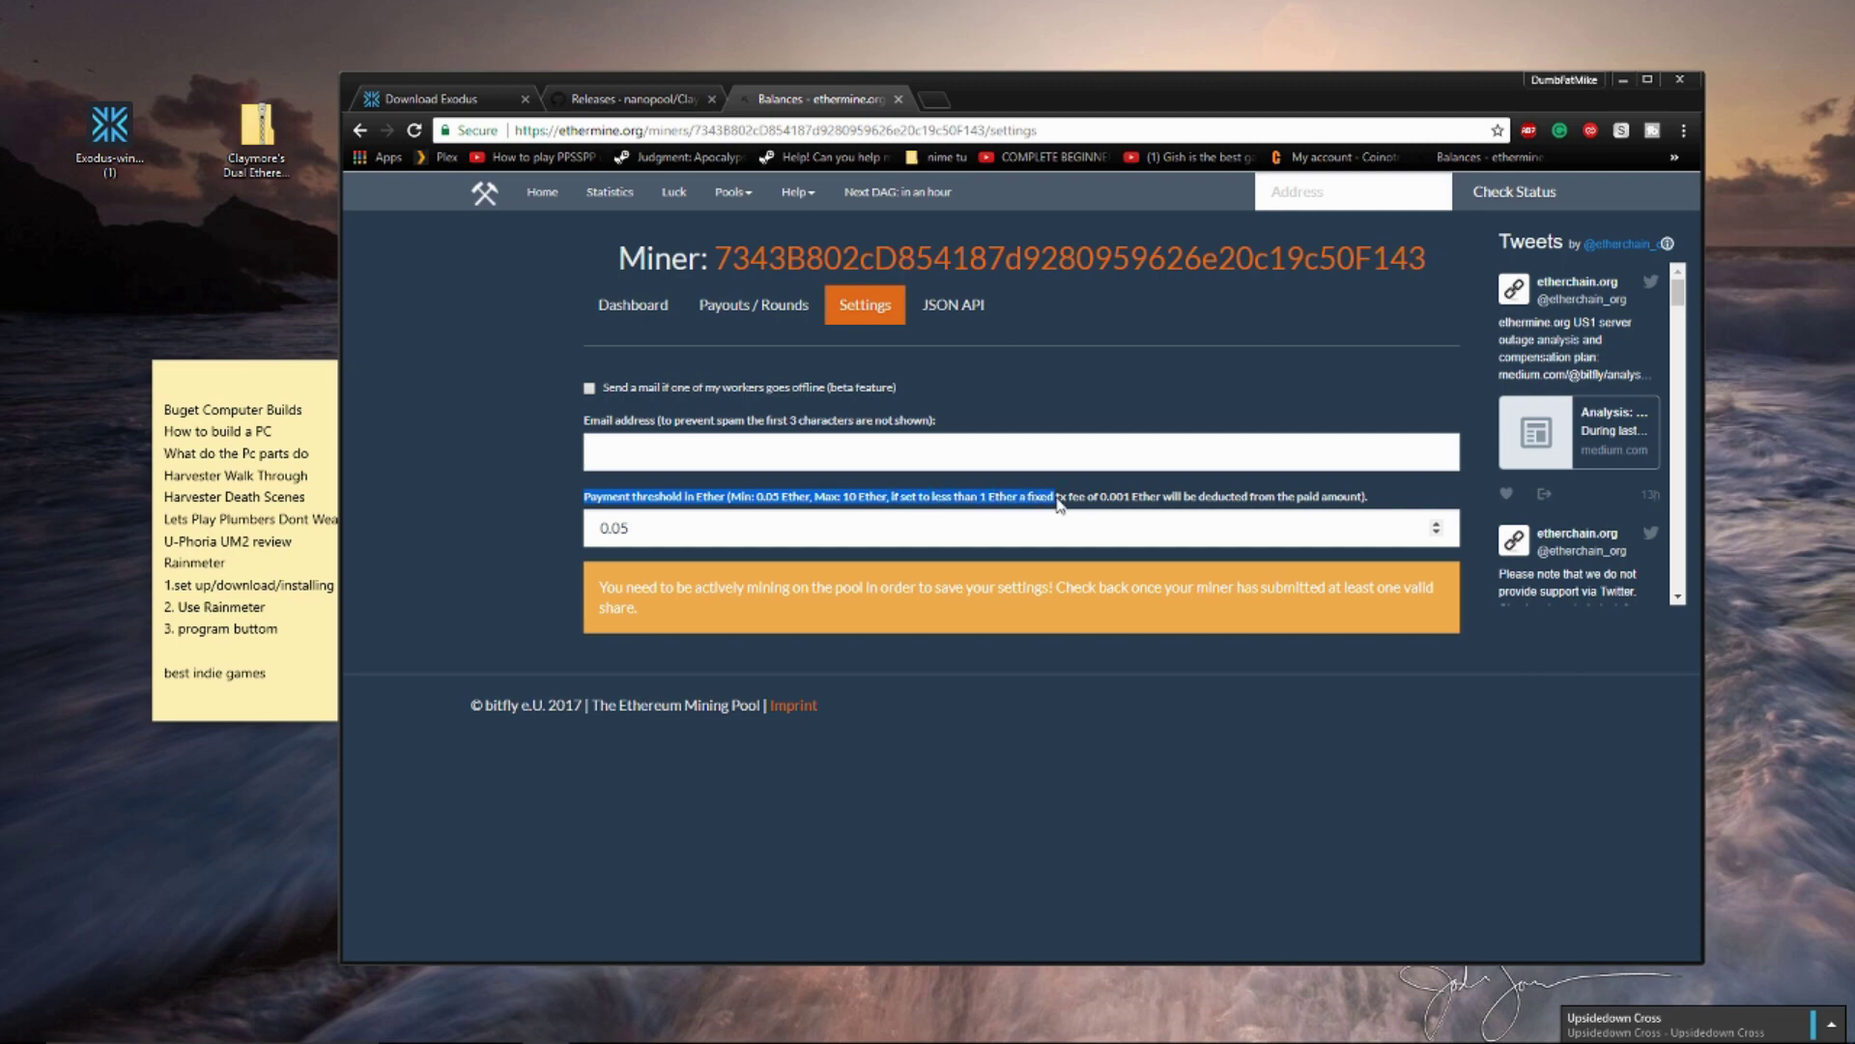
{"action": "left_click", "coordinate": [1064, 497]}
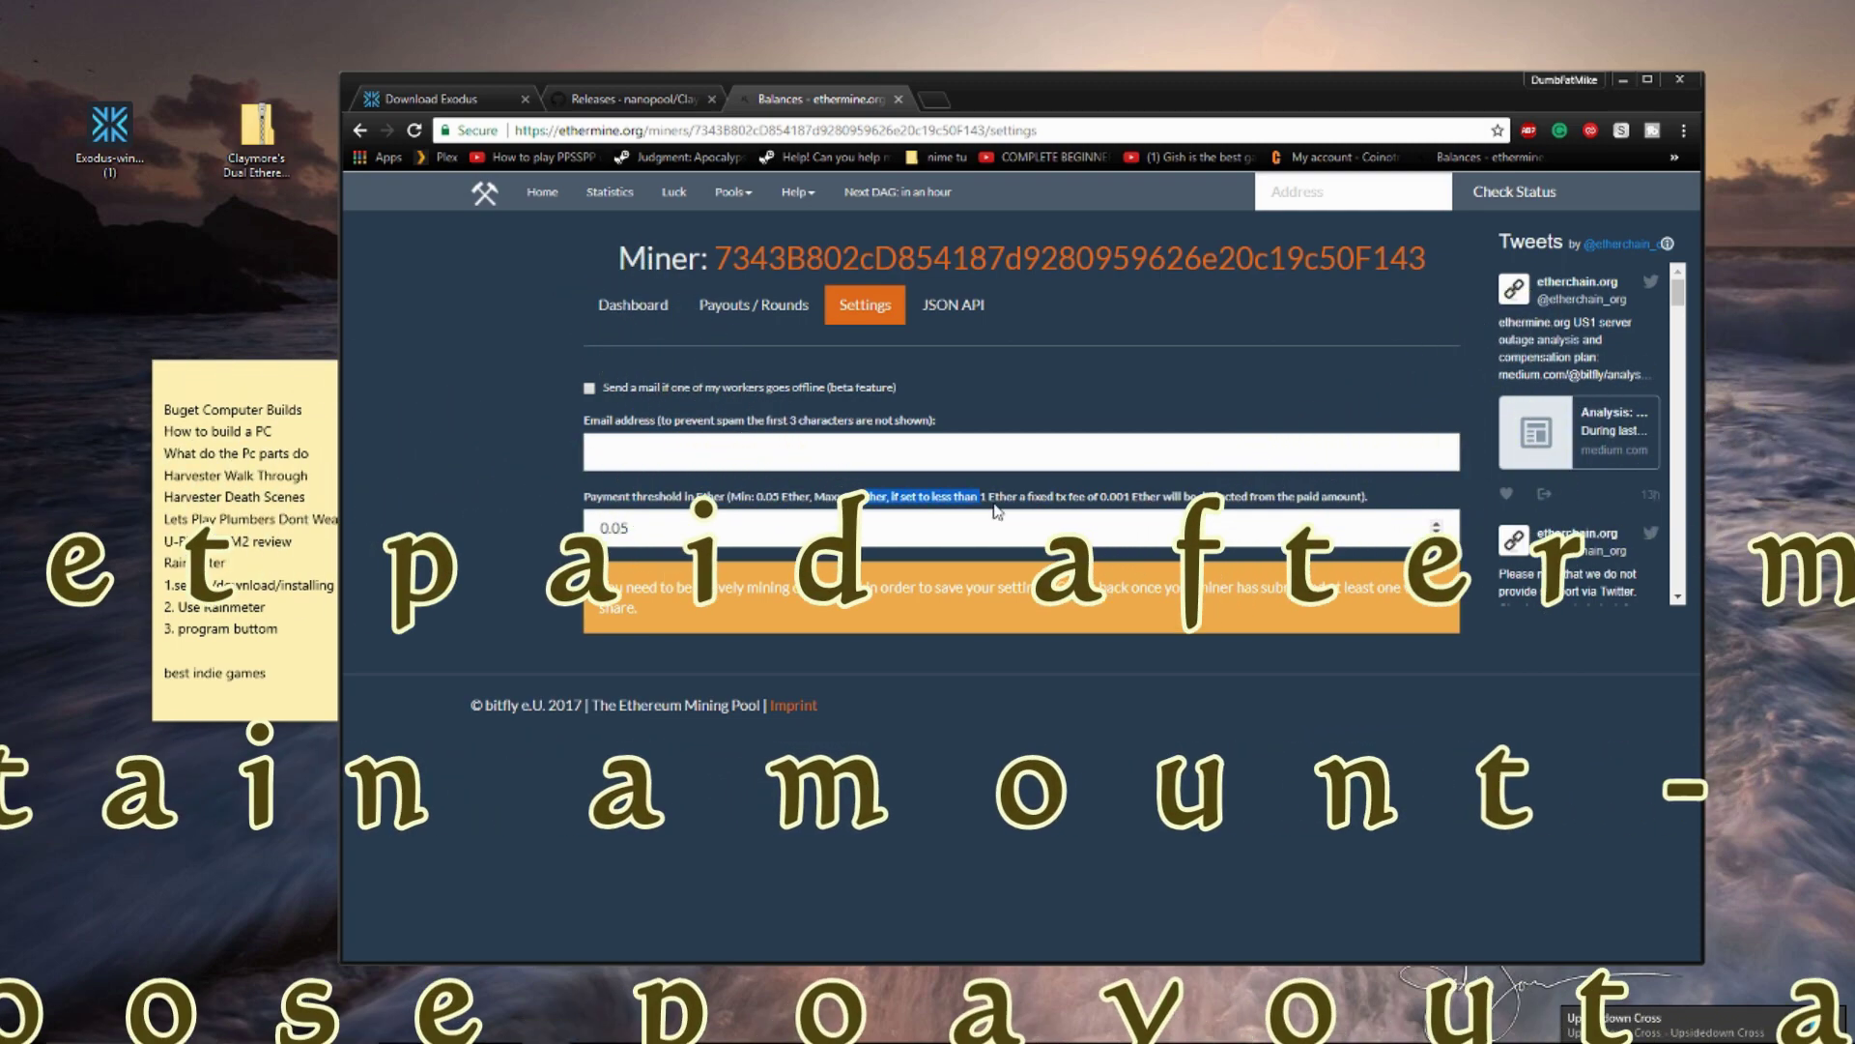
{"action": "left_click_drag", "start_coordinate": [865, 497], "coordinate": [1226, 505]}
{"action": "left_click", "coordinate": [1223, 504]}
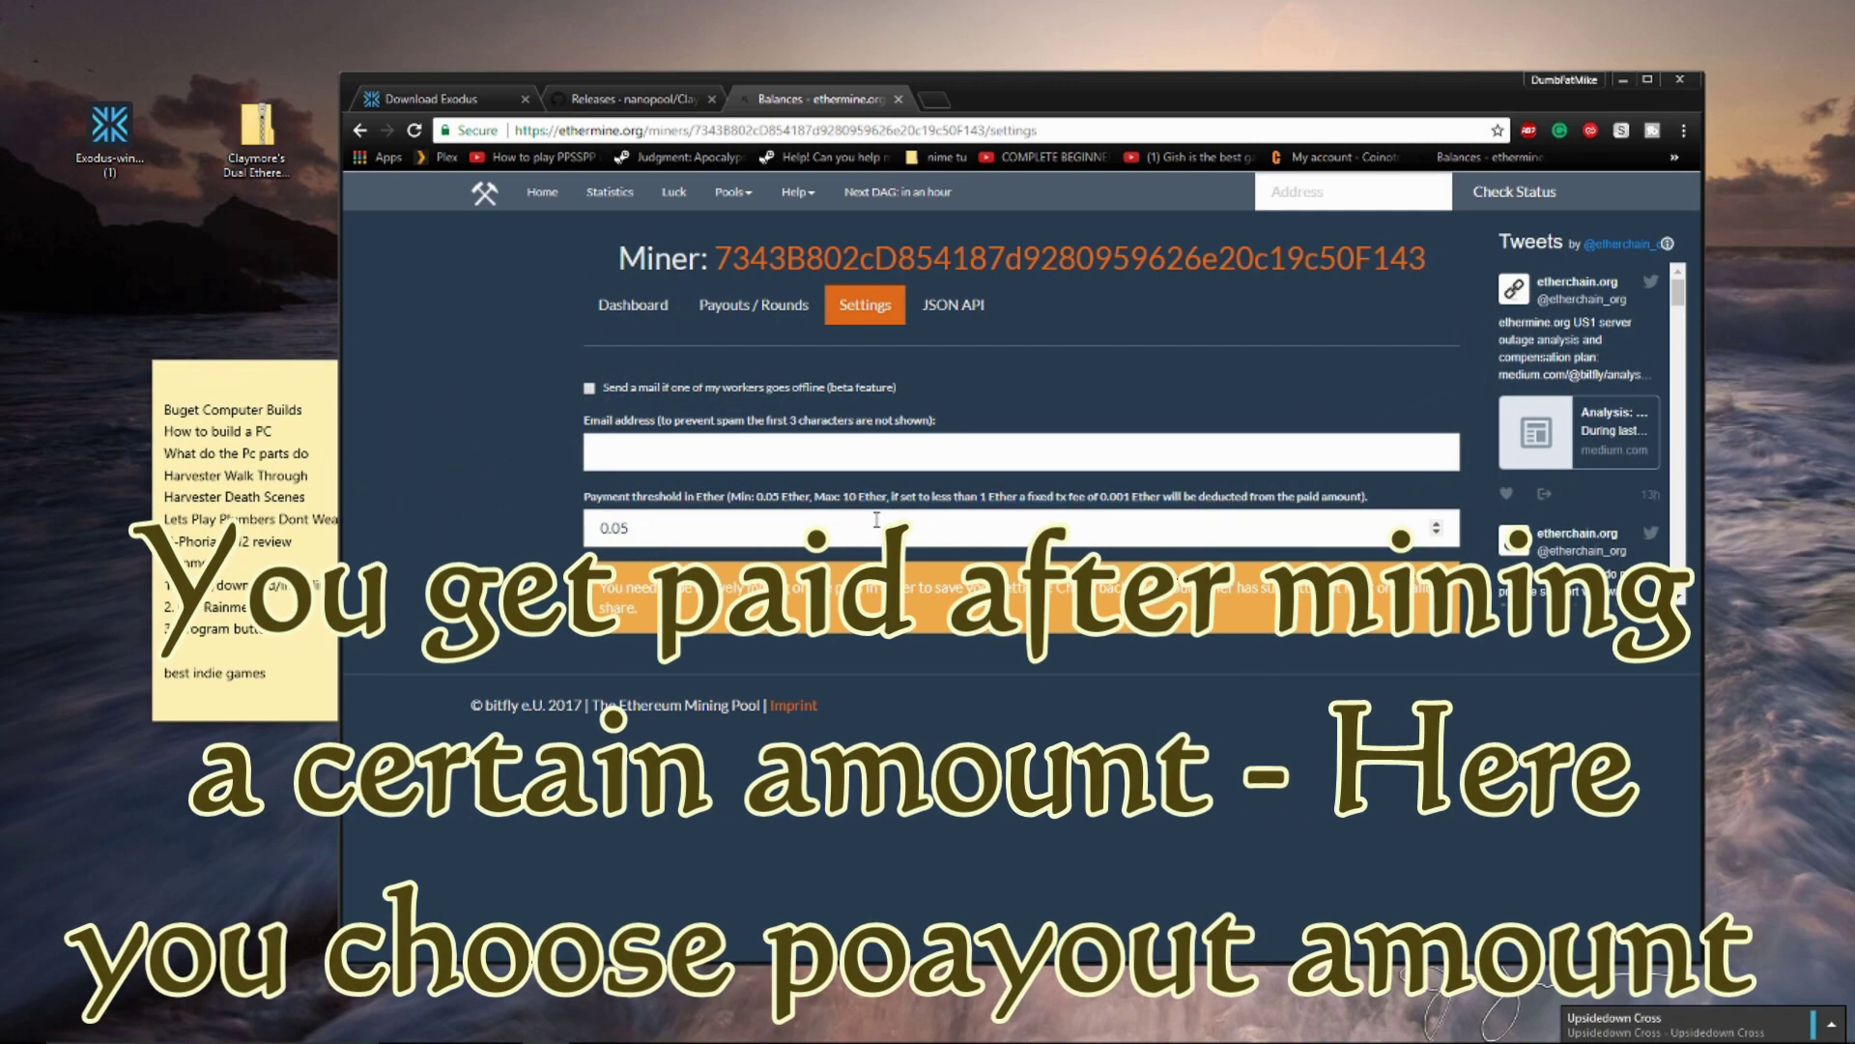
{"action": "left_click_drag", "start_coordinate": [599, 583], "coordinate": [639, 609]}
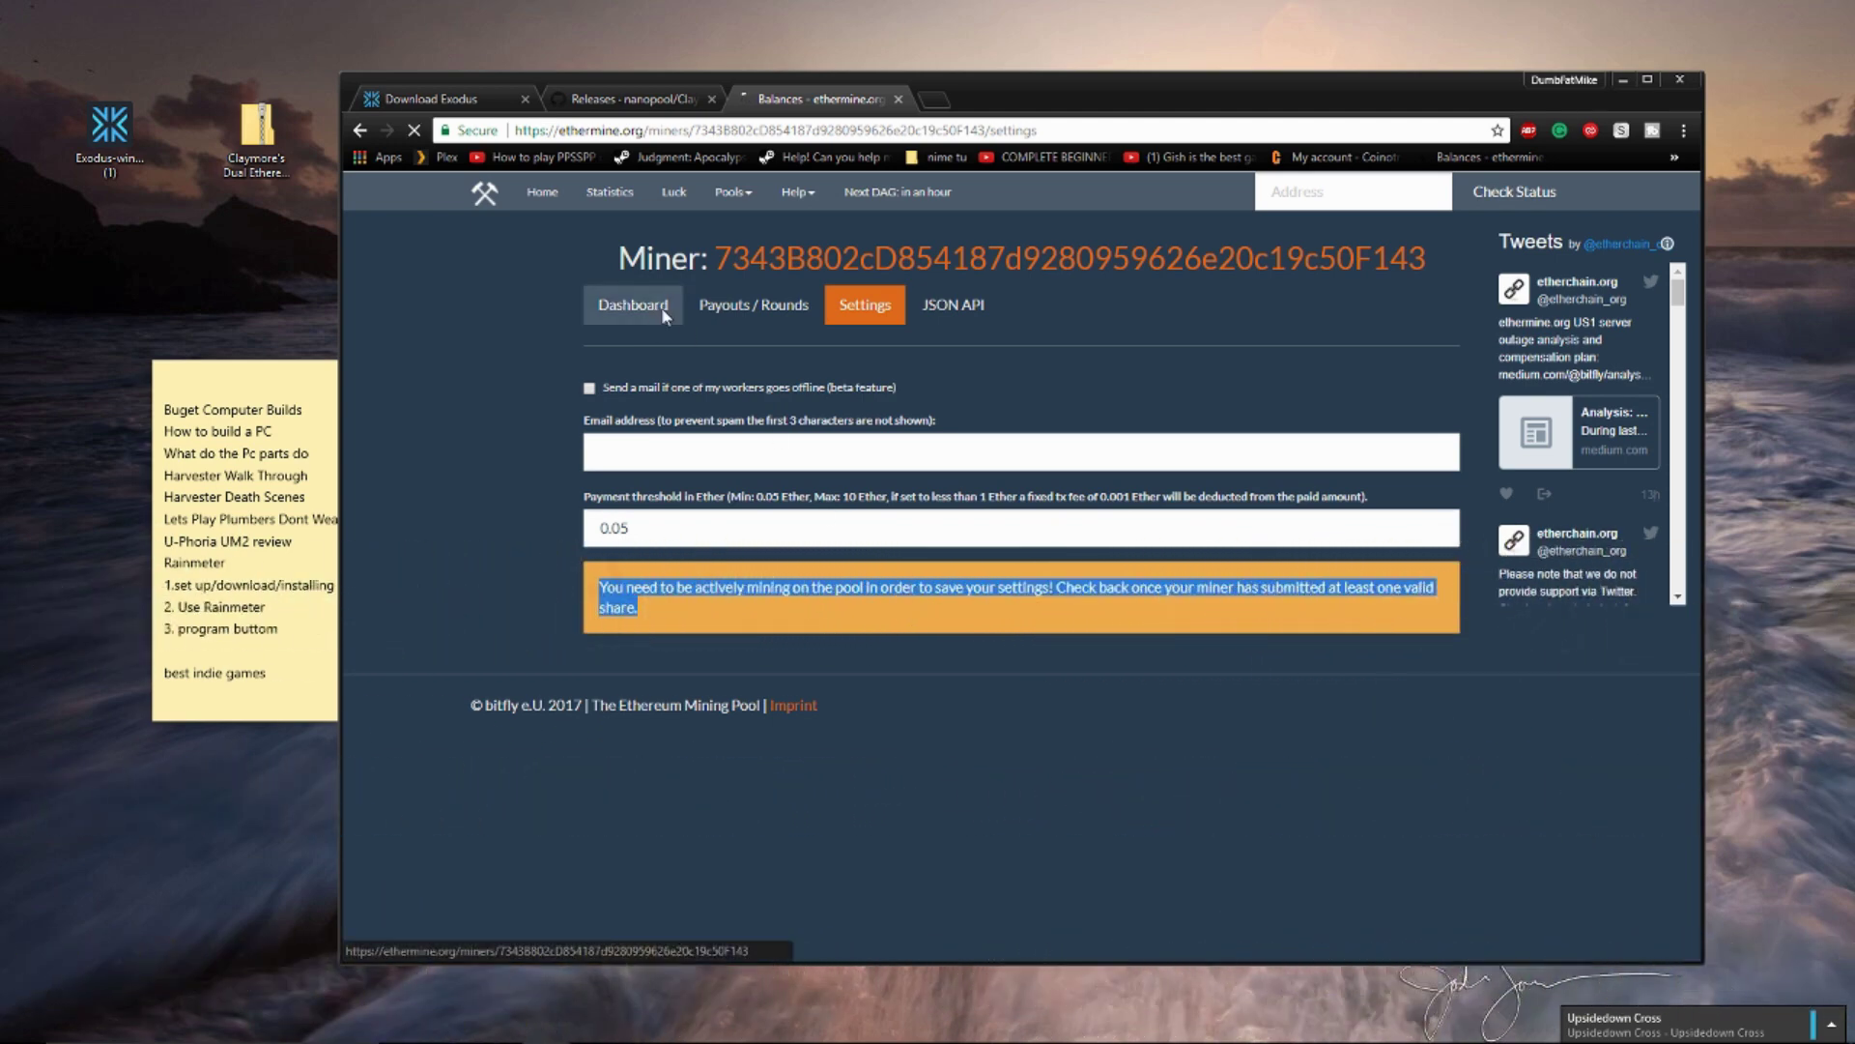
Return to the miner's dashboard and close the browser window
{"action": "left_click", "coordinate": [661, 311]}
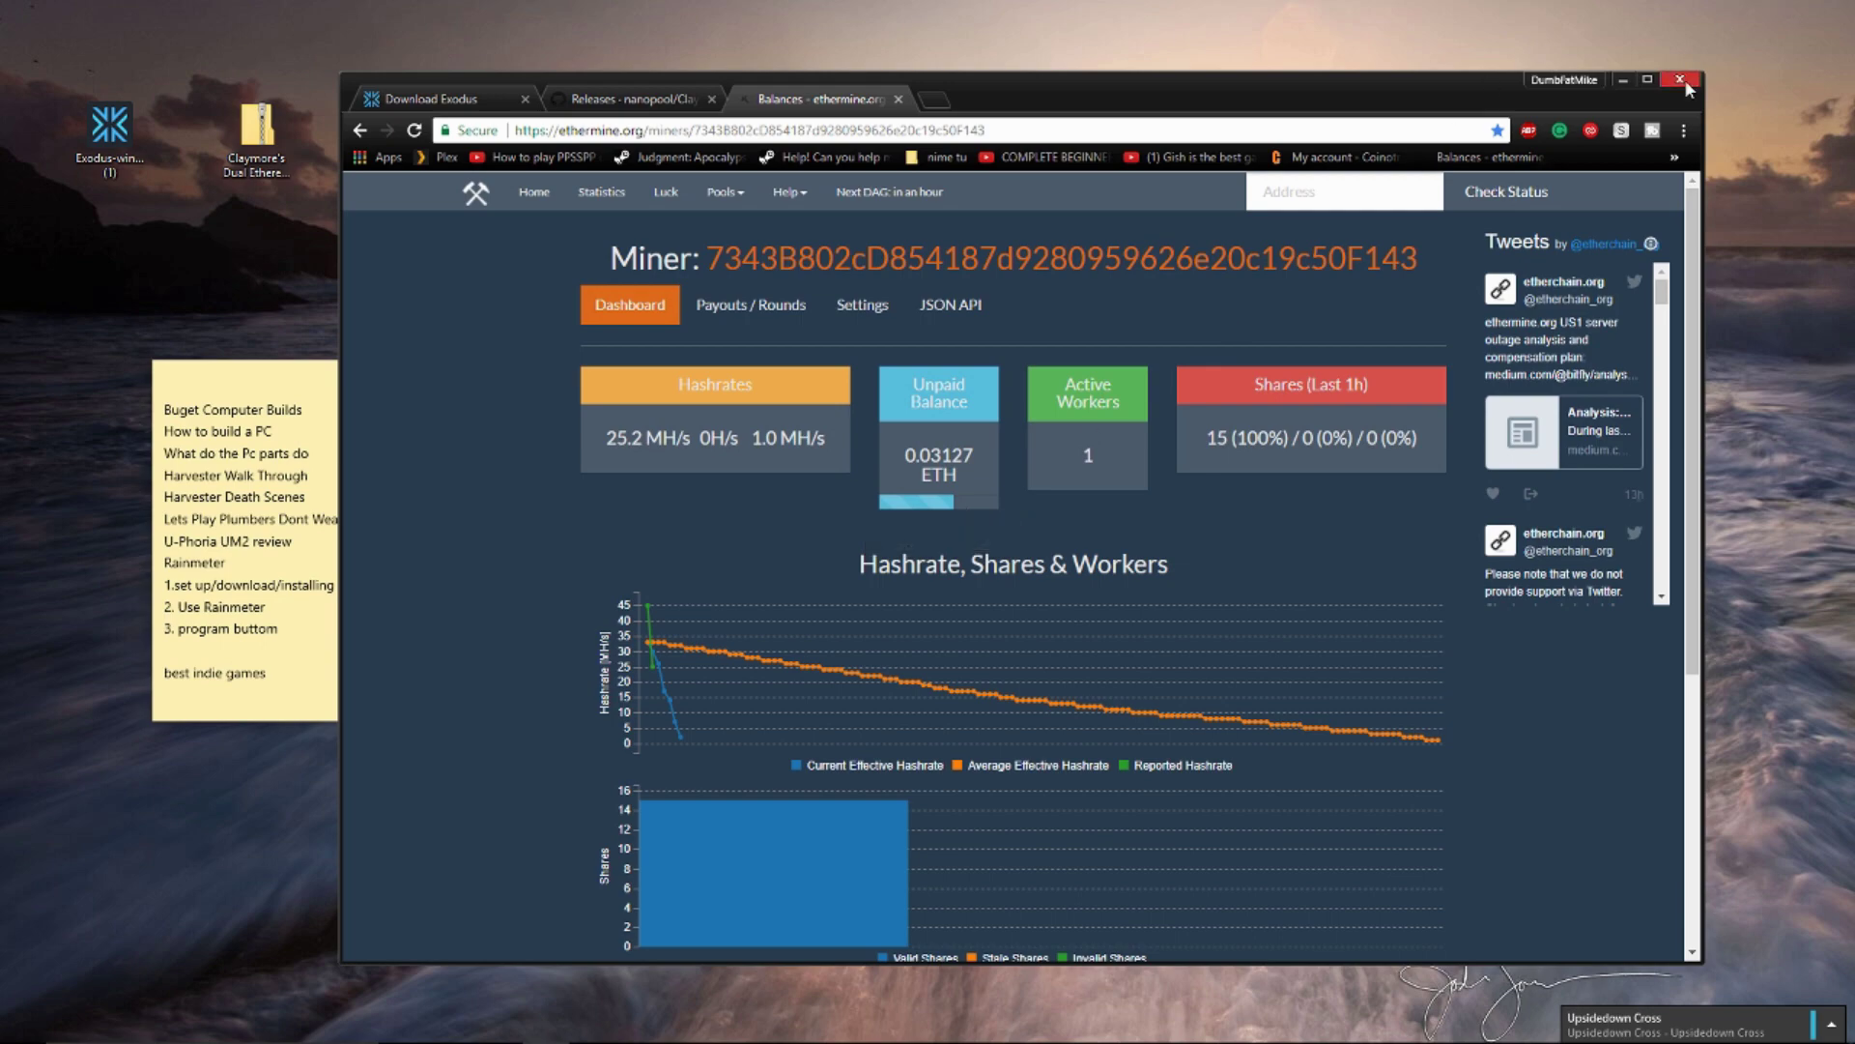
{"action": "left_click", "coordinate": [1685, 85]}
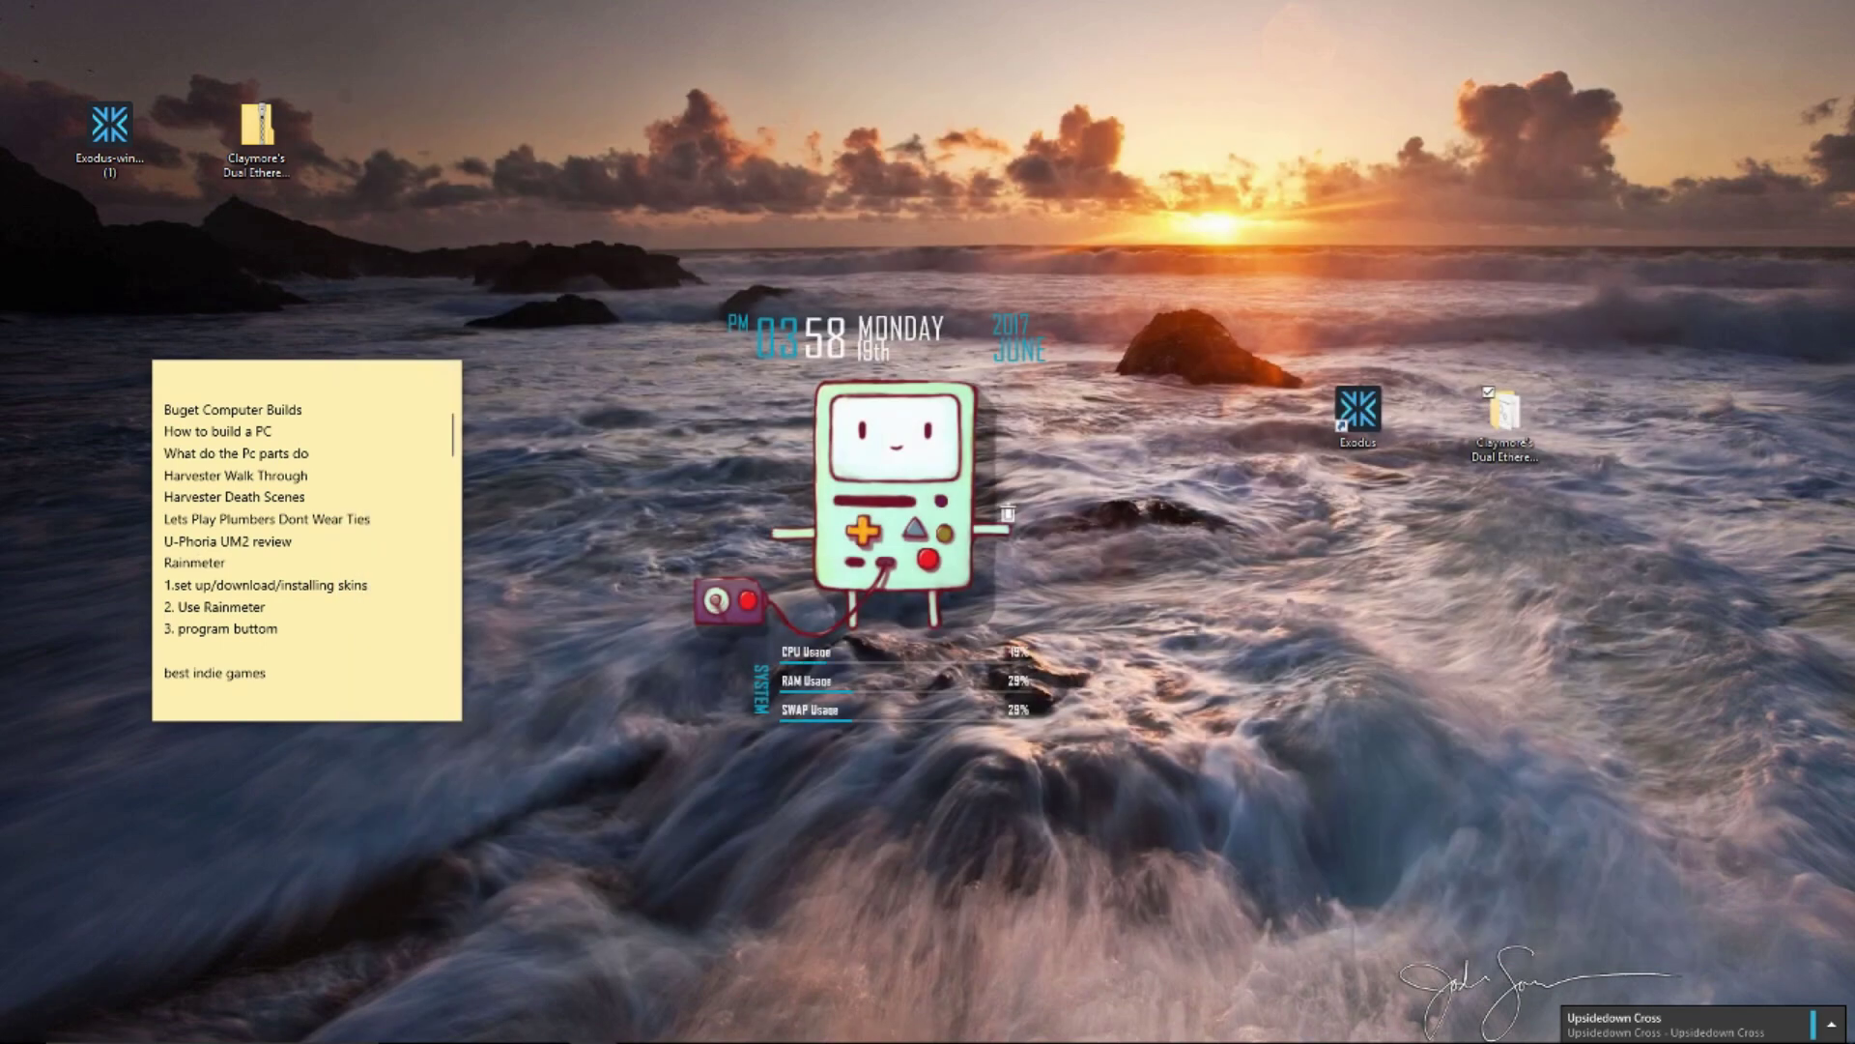